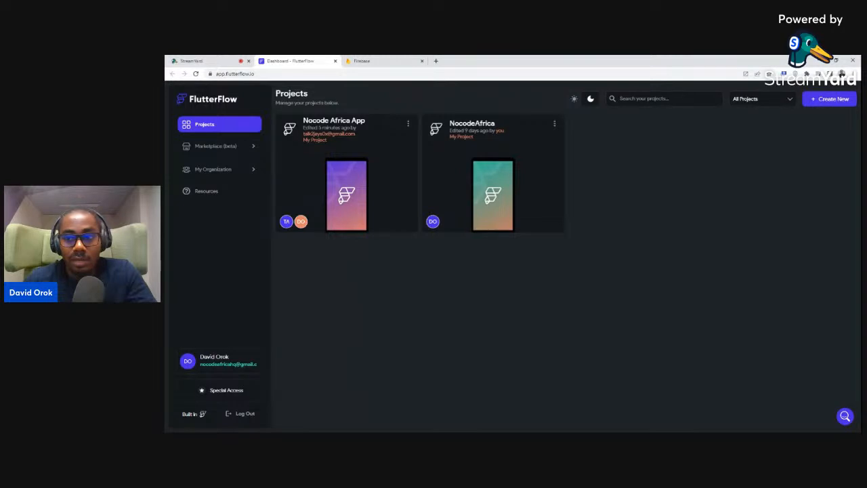
# Start a new blank project named Loginooo in the Create Project dialog
pyautogui.click(827, 102)
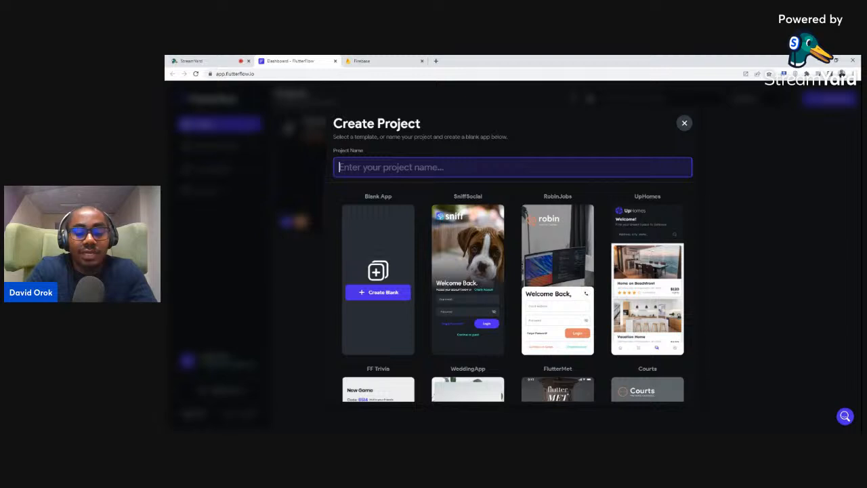
pyautogui.write('Logino')
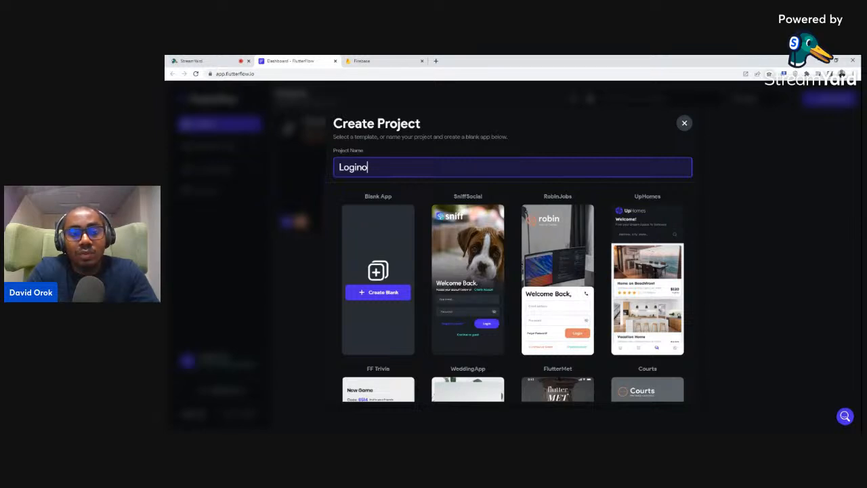
pyautogui.write('oo')
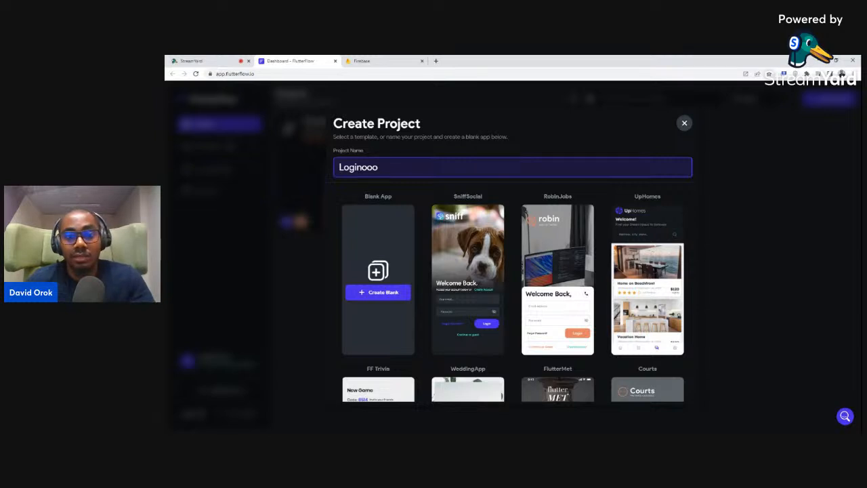
pyautogui.click(827, 90)
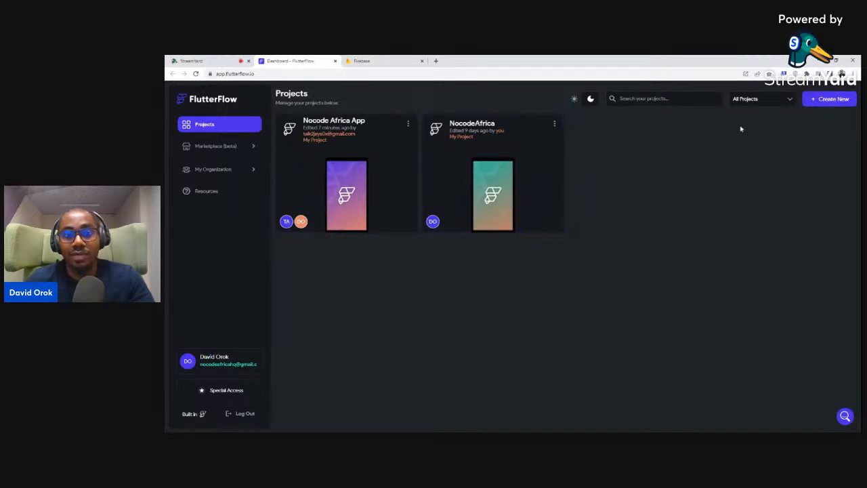
pyautogui.click(839, 99)
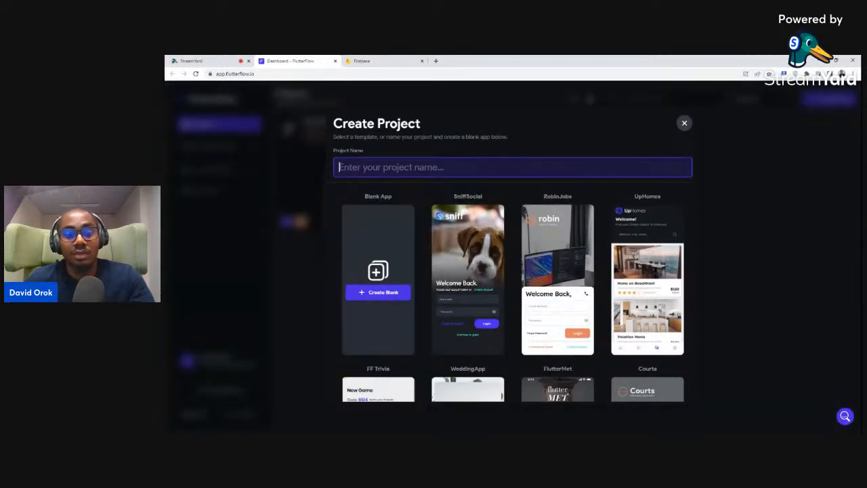
pyautogui.write('Loginooo')
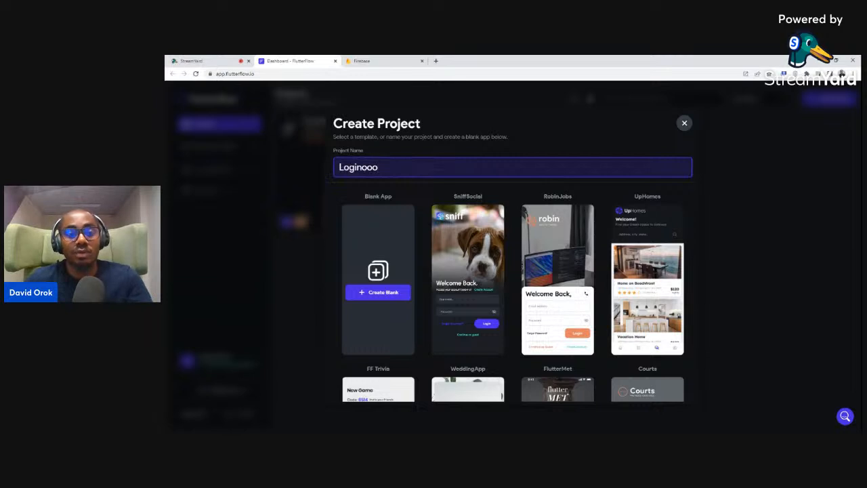
pyautogui.click(383, 297)
# Create the blank Loginooo project and advance to setup step 2/2, Add Firebase to Project
pyautogui.click(388, 294)
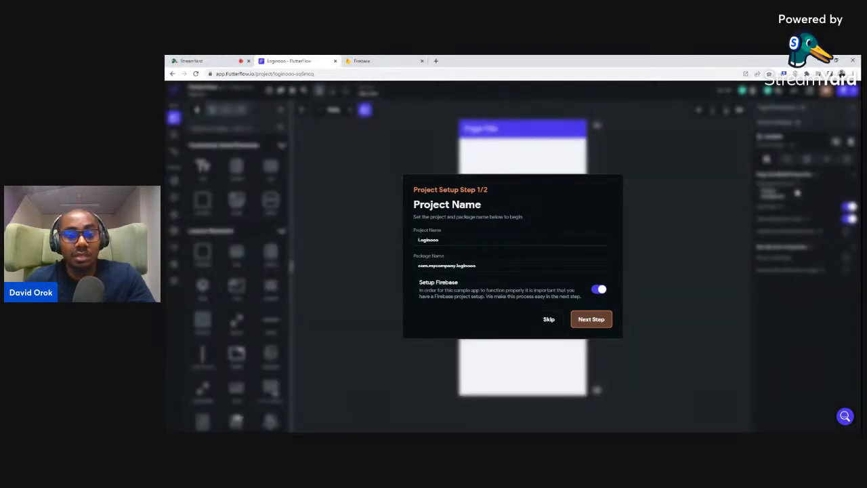
pyautogui.click(590, 321)
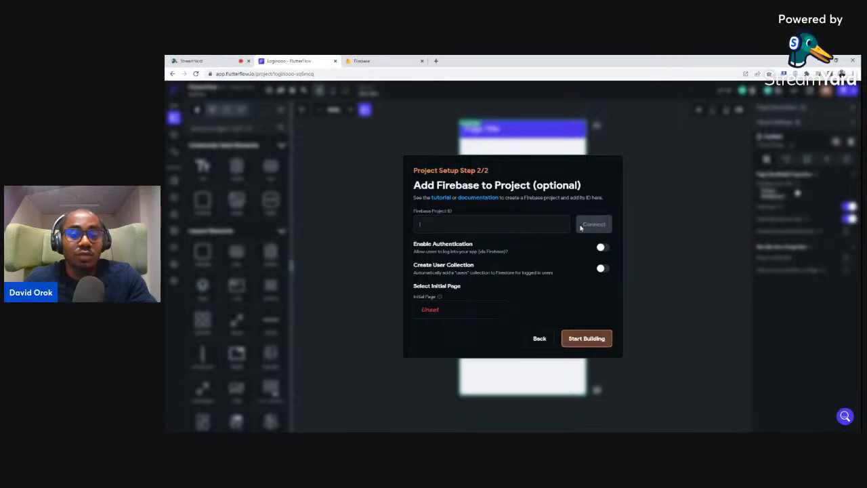
# Go to the Firebase console and begin adding a new Firebase project
pyautogui.click(360, 62)
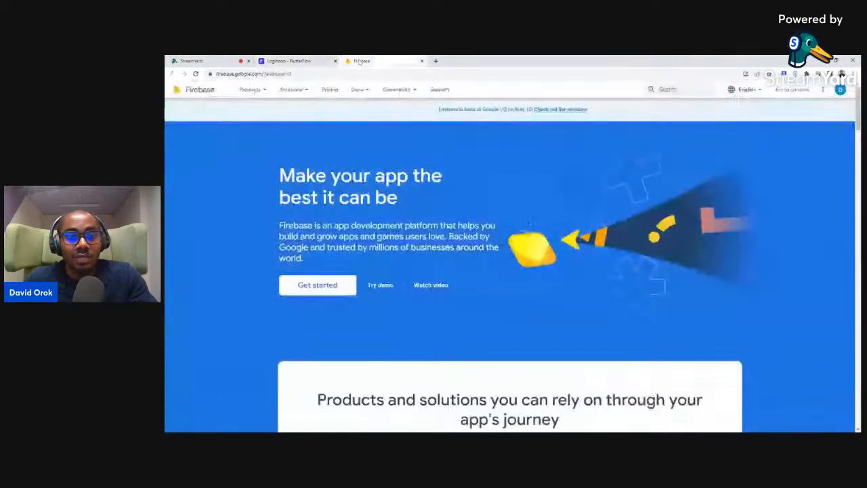
pyautogui.moveTo(252, 90)
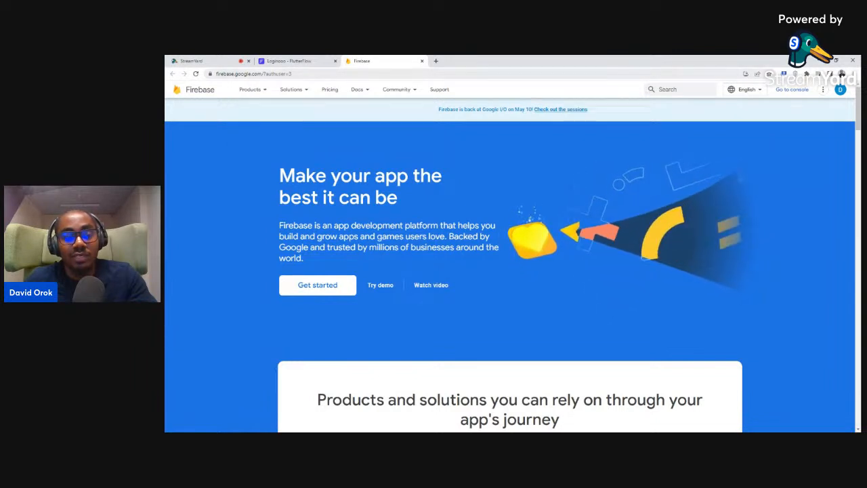
pyautogui.click(789, 90)
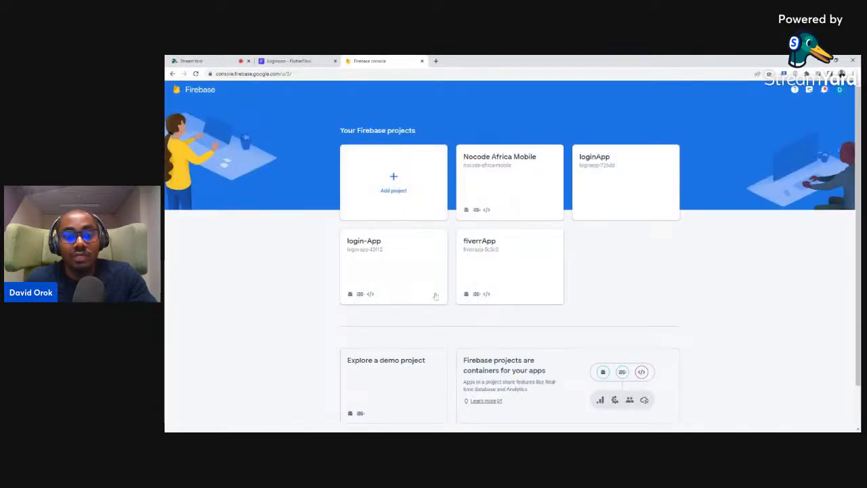
pyautogui.scroll(-1, 676, 214)
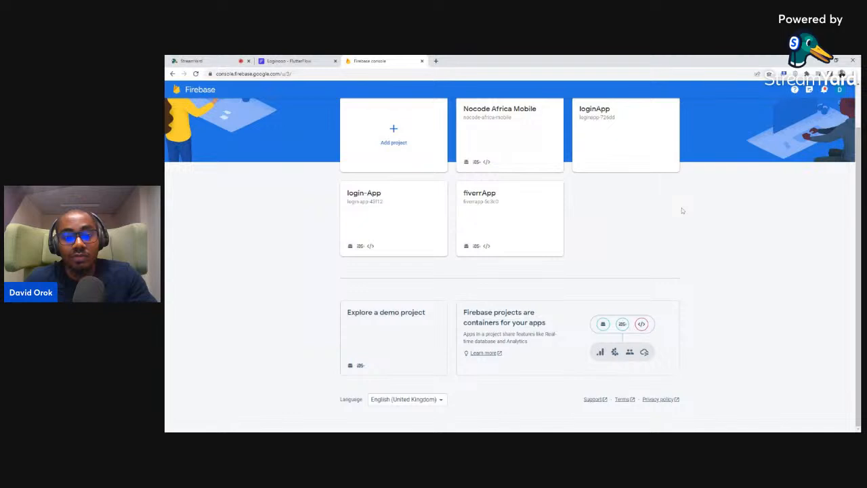
pyautogui.scroll(1, 682, 211)
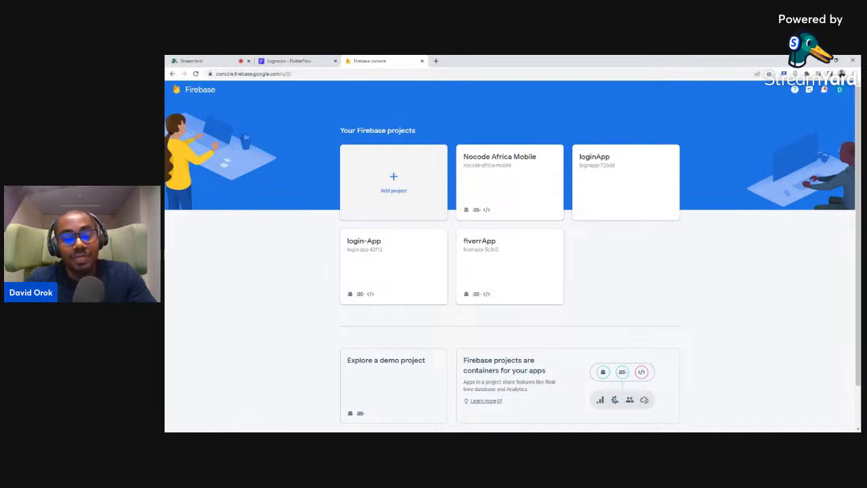
pyautogui.click(394, 178)
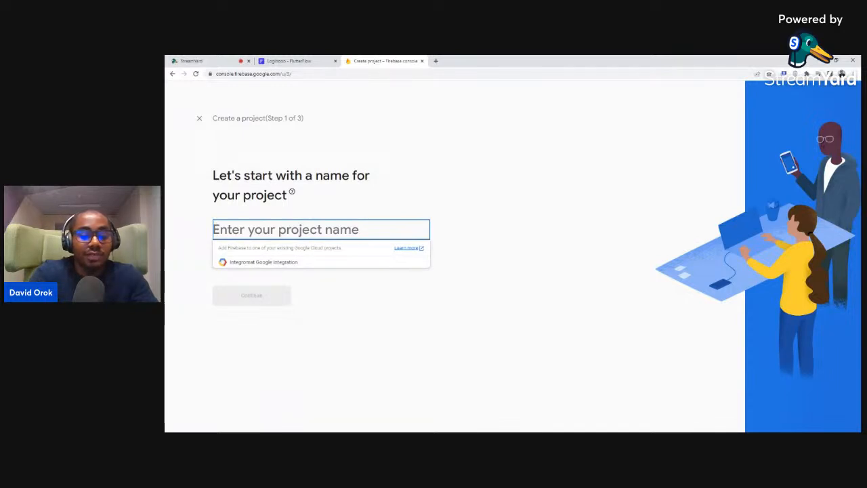
# Create the Firebase project Loginooo with Google Analytics disabled and enter its overview
pyautogui.write('Loginooo')
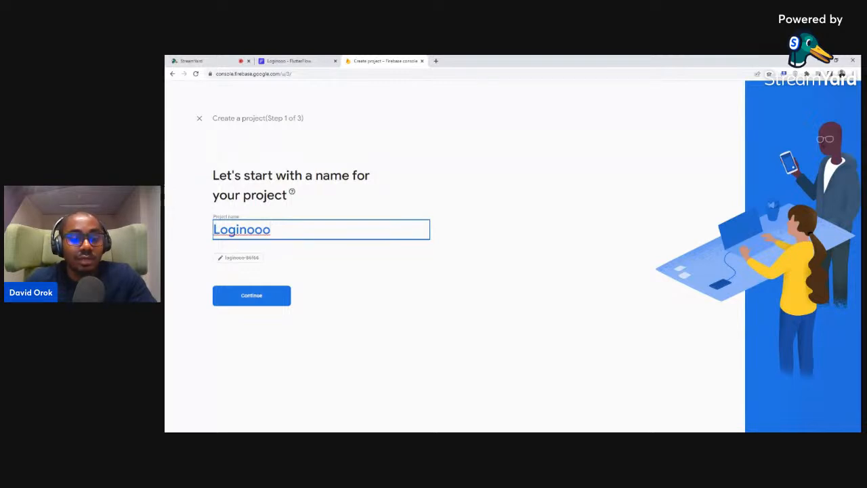
pyautogui.click(252, 298)
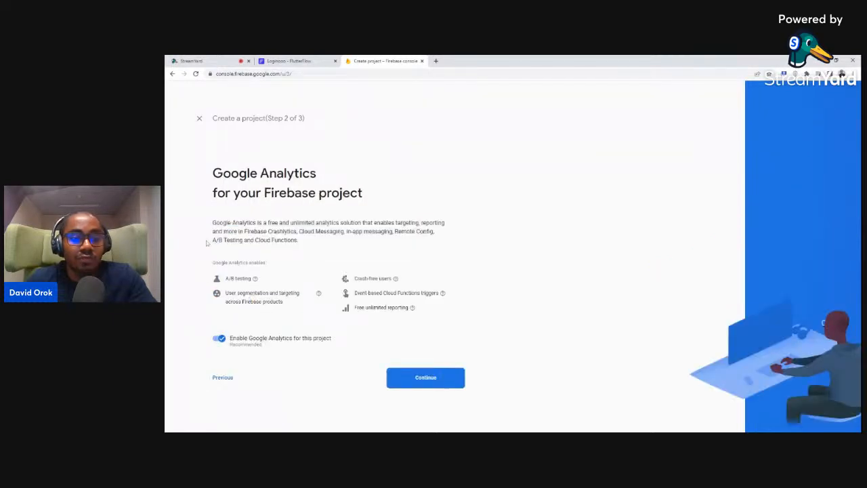
pyautogui.click(217, 337)
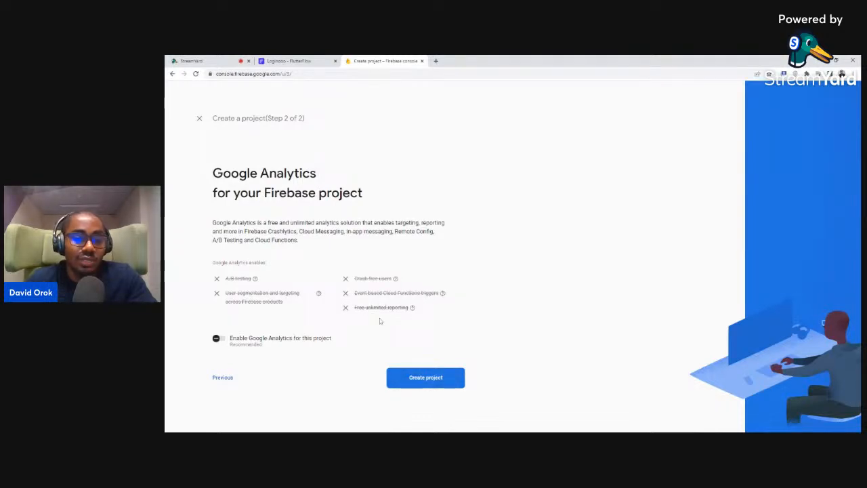
pyautogui.click(414, 381)
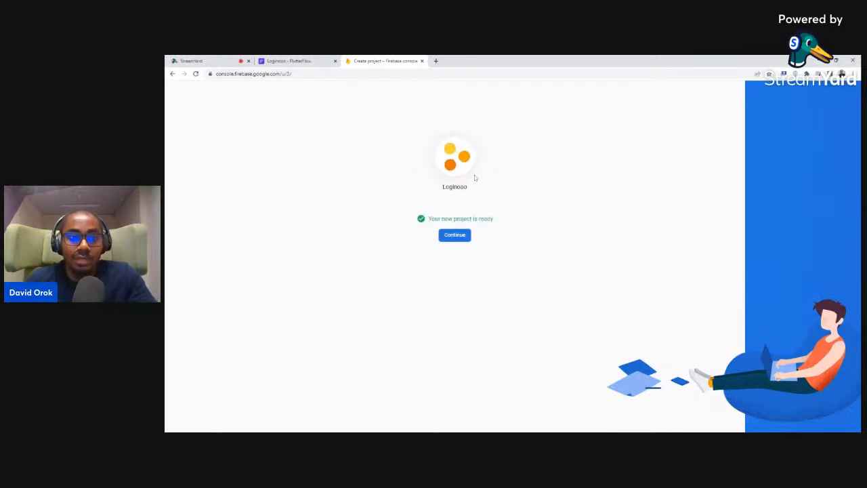
pyautogui.click(455, 235)
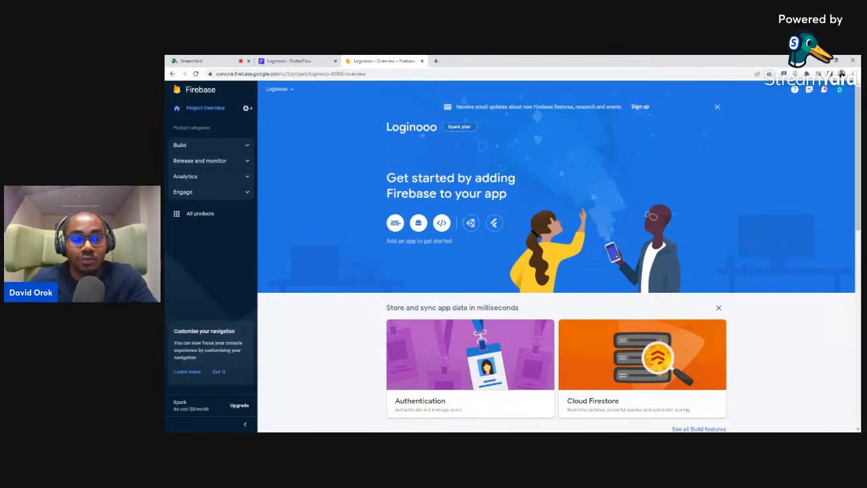
# Open Loginooo's Project settings and select the Project ID loginooo-86f66
pyautogui.click(246, 109)
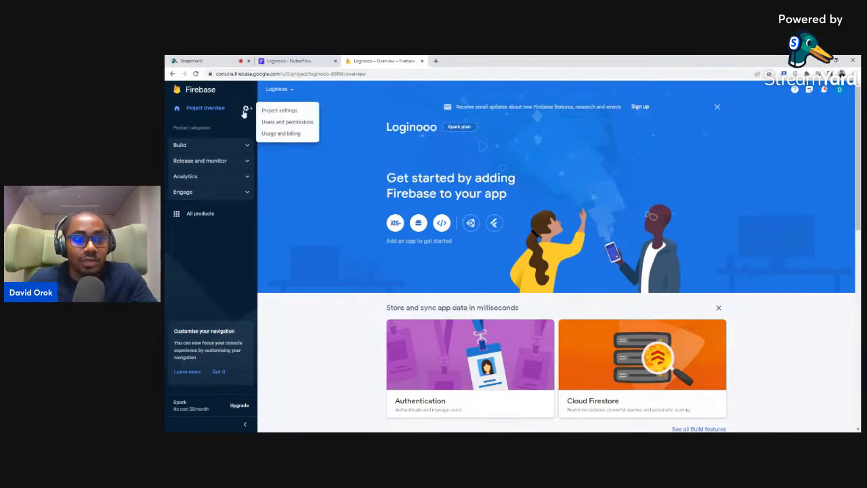
pyautogui.click(279, 114)
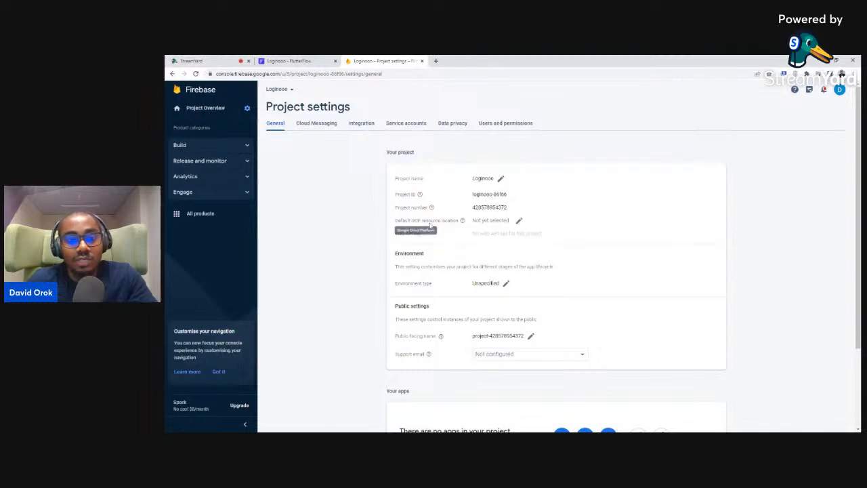
pyautogui.moveTo(458, 225)
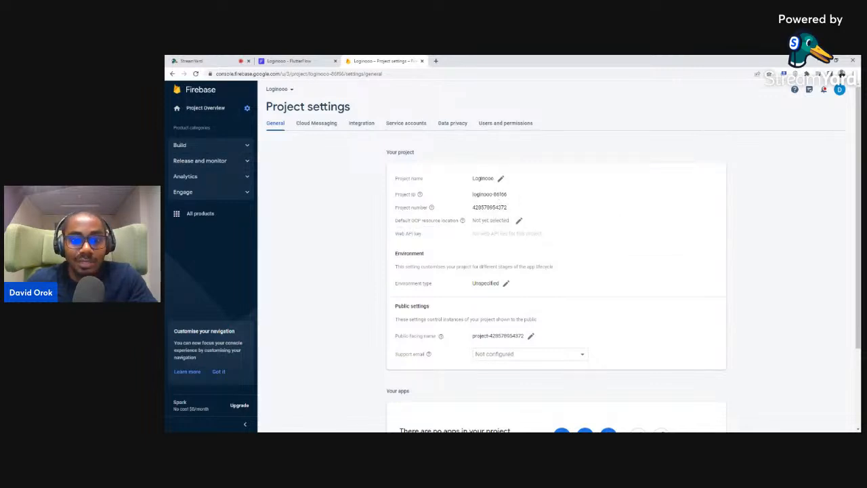
pyautogui.moveTo(472, 195); pyautogui.dragTo(514, 196)
pyautogui.hotkey('ctrl', 'c')
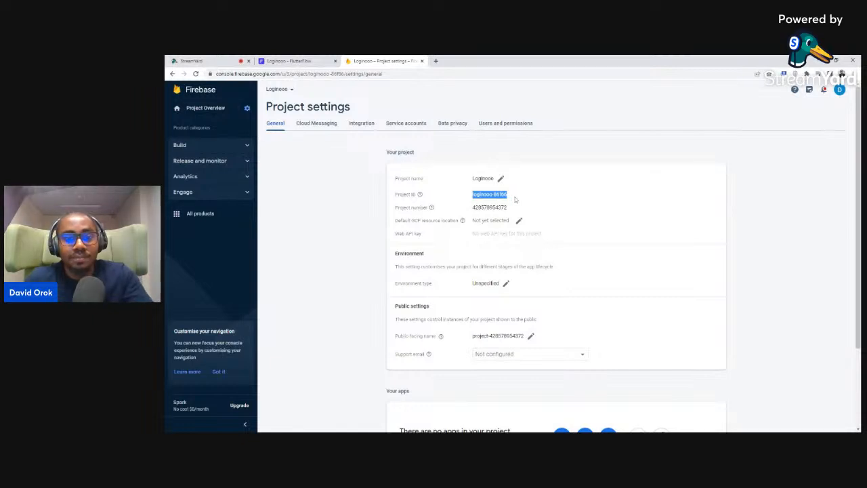
# Enter loginooo-86f66 as FlutterFlow's Firebase Project ID, try connecting, then return to Firebase
pyautogui.click(290, 61)
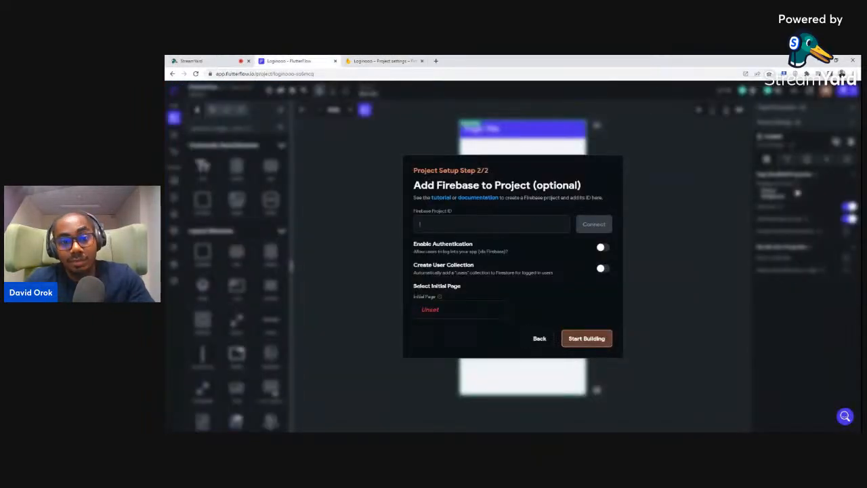
pyautogui.hotkey('ctrl', 'v')
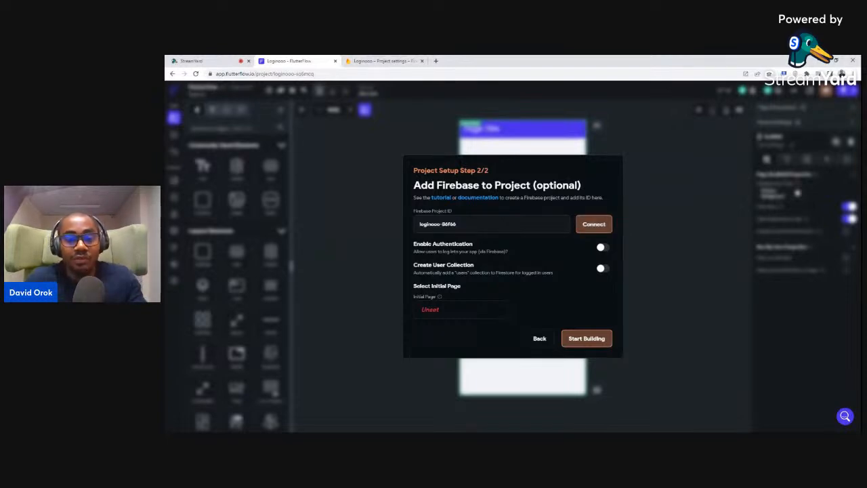
pyautogui.click(593, 225)
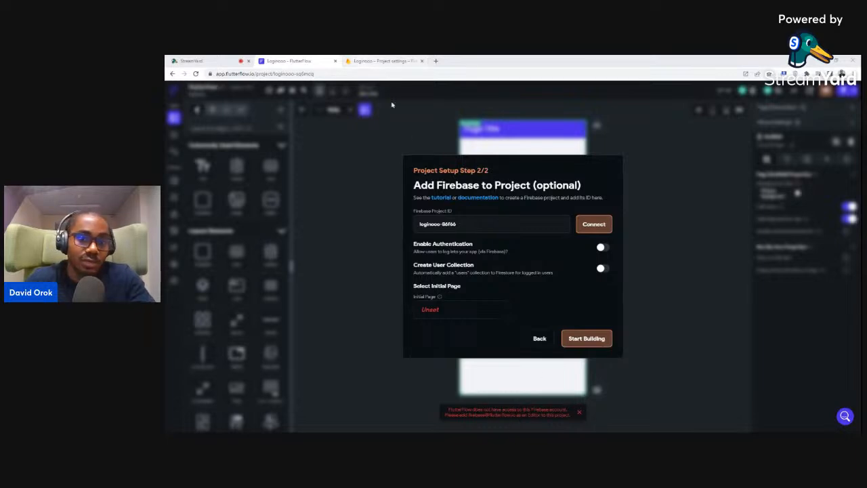
pyautogui.click(366, 60)
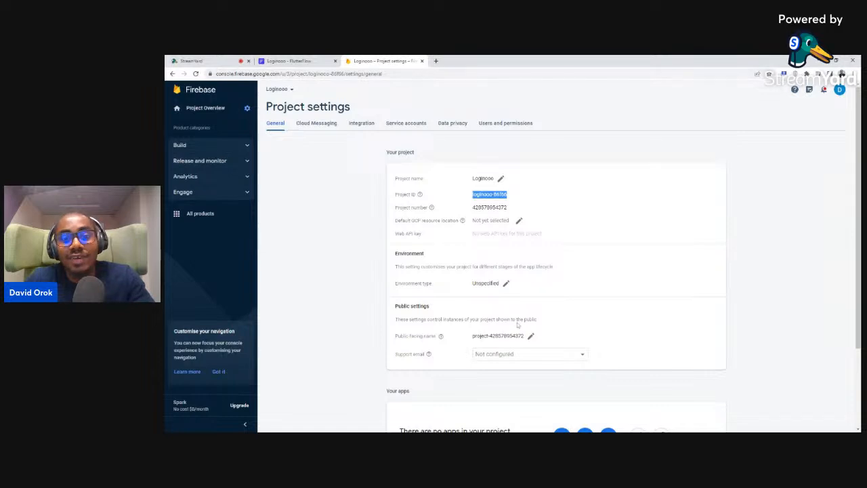
pyautogui.click(294, 61)
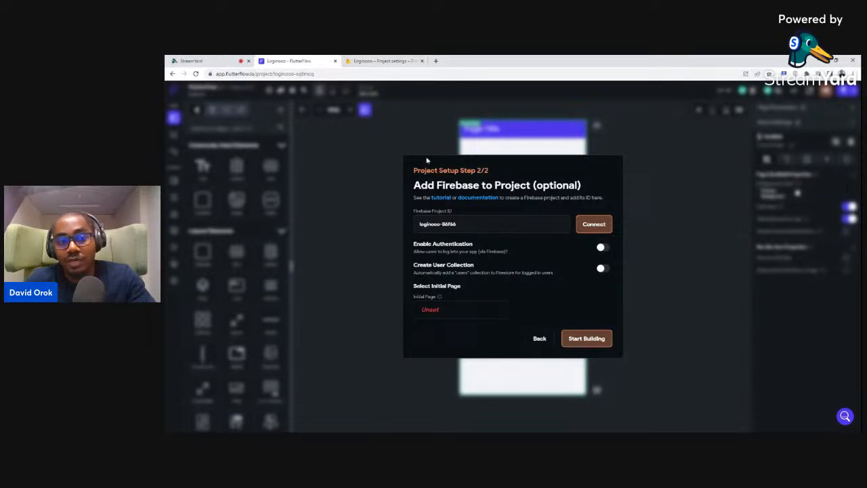
pyautogui.click(372, 61)
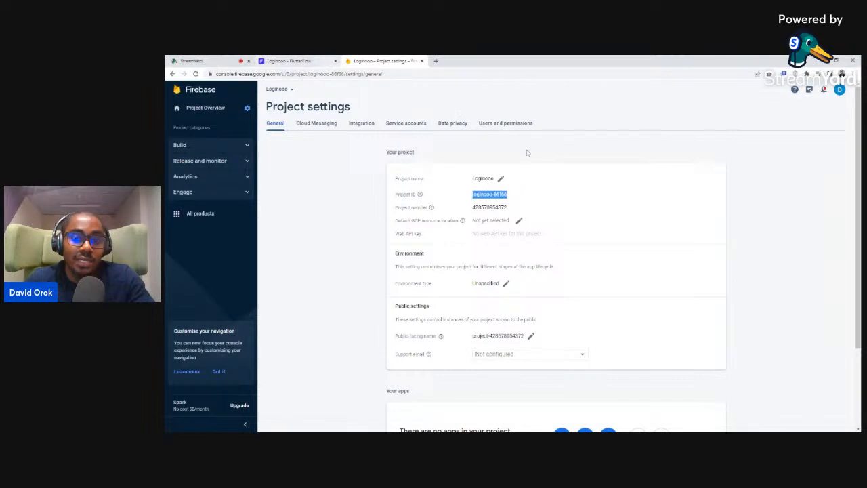
# Add FlutterFlow's service account e-mail as an Editor member of the Loginooo Firebase project
pyautogui.click(504, 126)
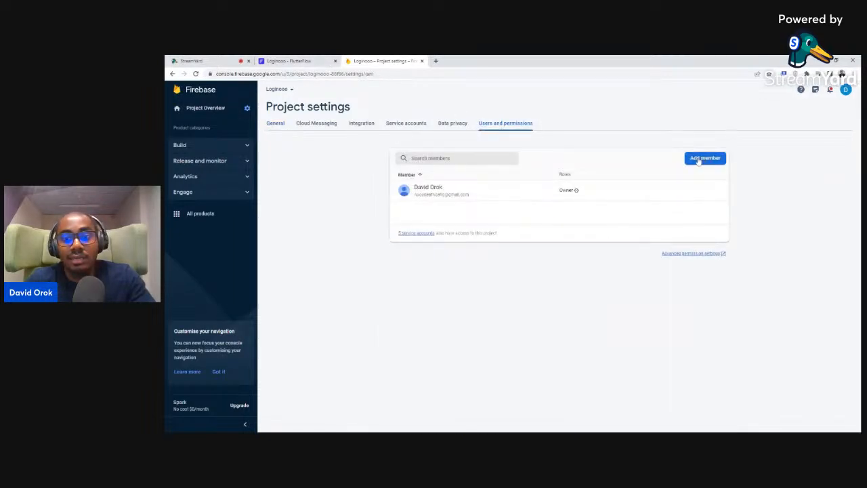
pyautogui.click(703, 159)
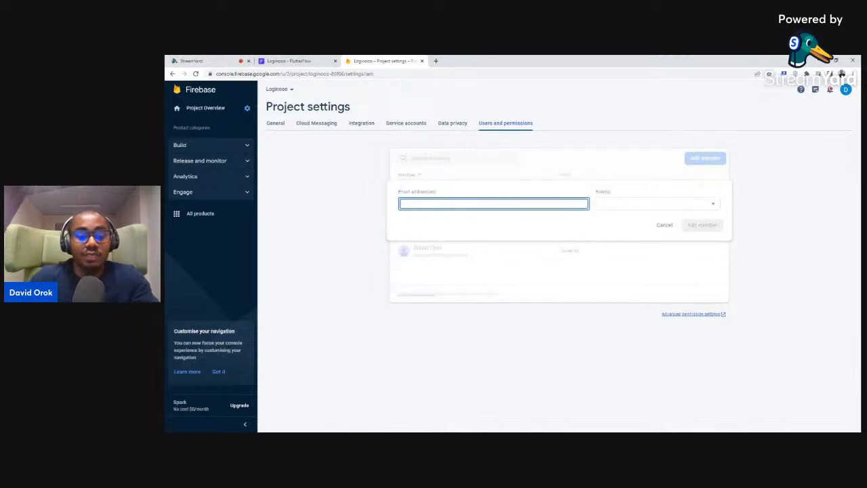
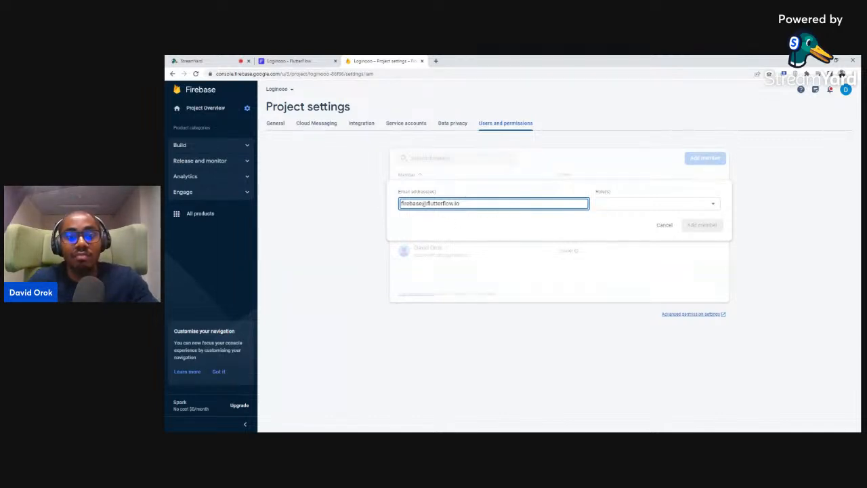
pyautogui.click(637, 207)
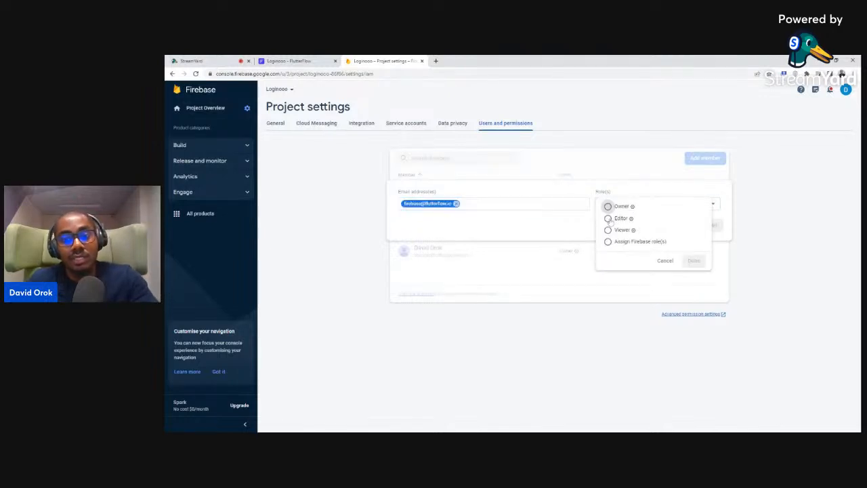
pyautogui.click(608, 219)
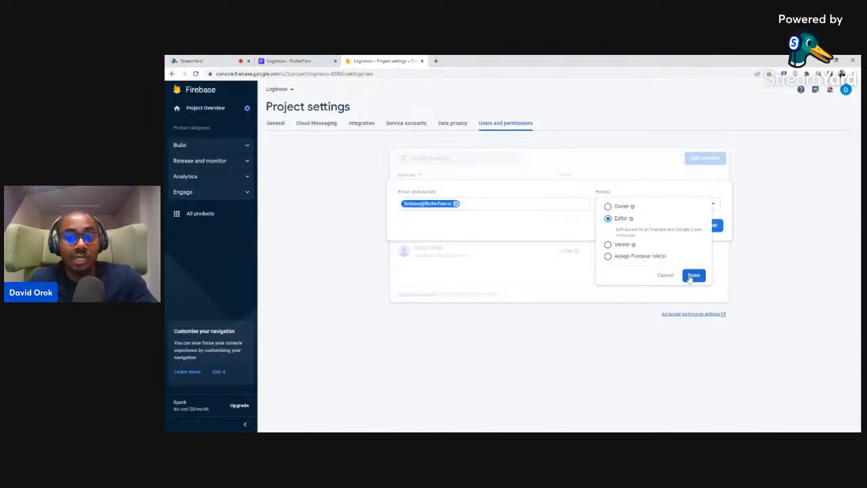
pyautogui.click(692, 276)
pyautogui.click(692, 225)
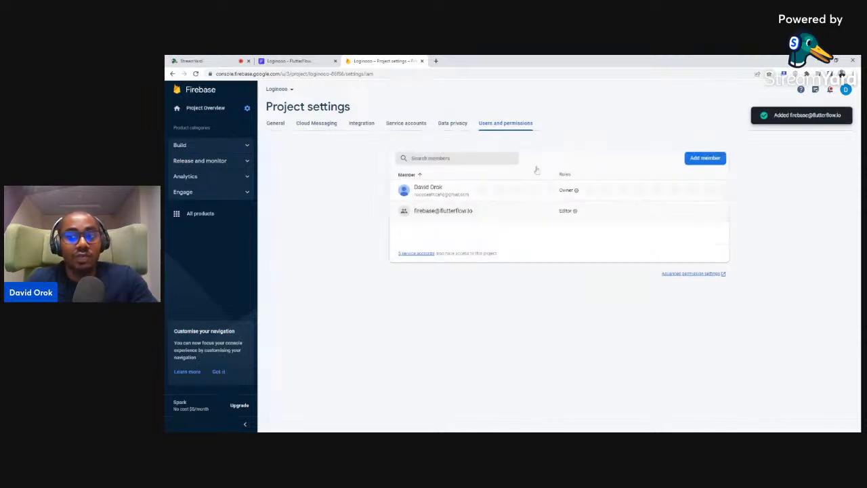
pyautogui.click(291, 60)
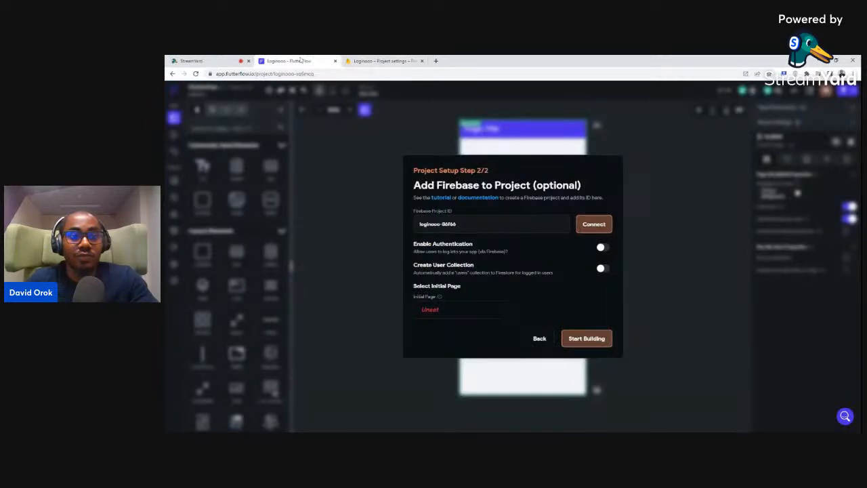
# Connect loginooo-86f66 and bring up config generation for package com.mycompany.loginooo, nickname Loginooo
pyautogui.click(596, 224)
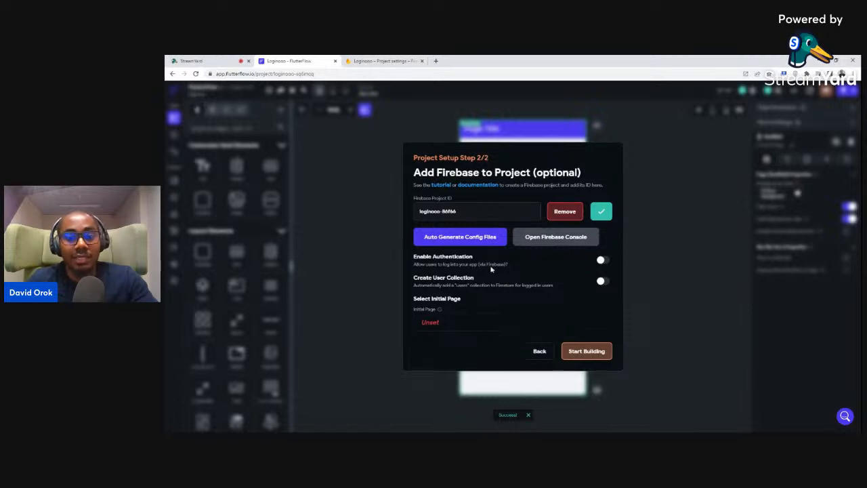
pyautogui.click(445, 238)
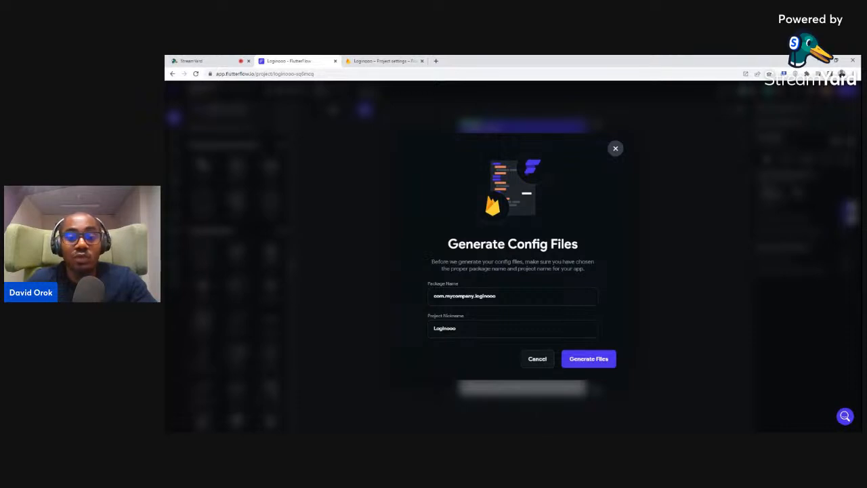
pyautogui.click(582, 360)
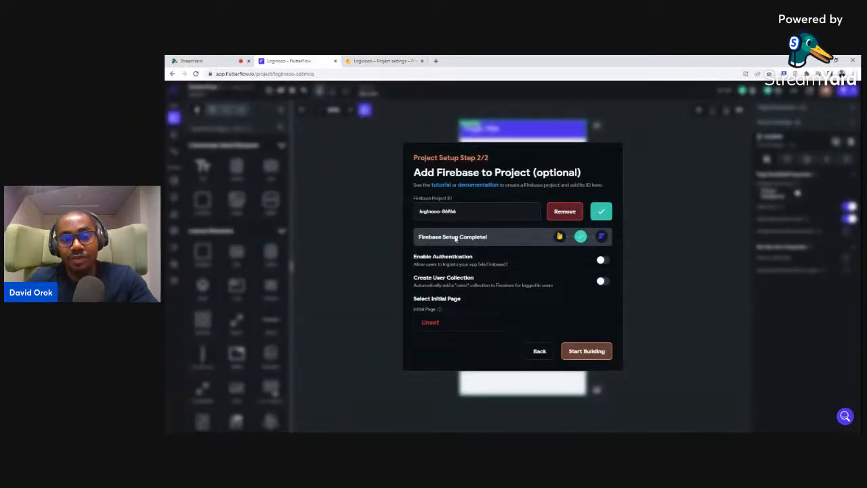
# Generate the config files so setup reports Firebase Setup Complete for loginooo-86f66
pyautogui.click(600, 264)
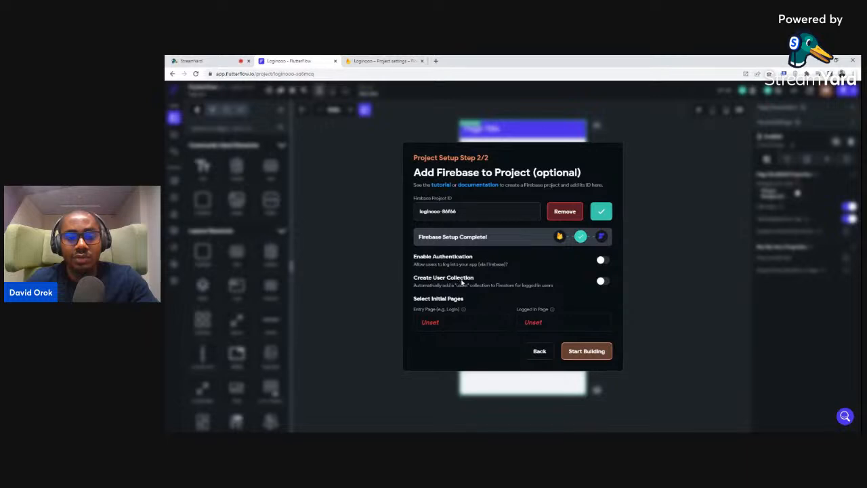
# Enable authentication with a users collection, then start choosing the entry page in Create Page
pyautogui.click(605, 282)
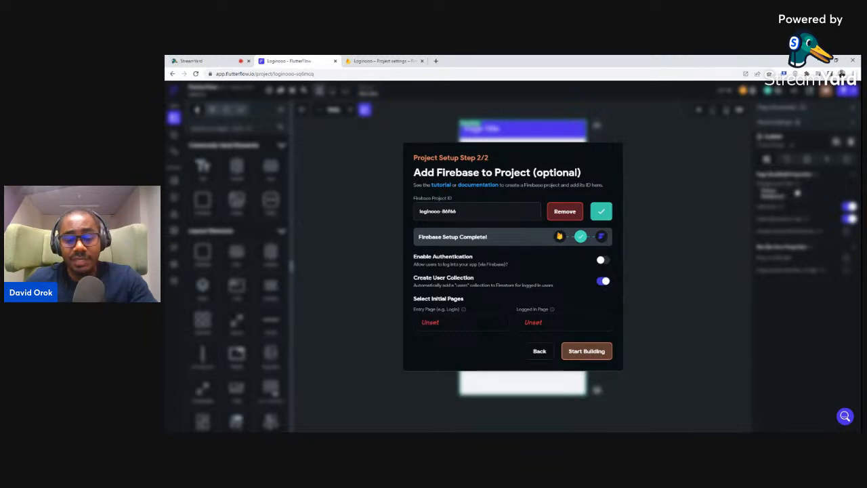
pyautogui.click(431, 323)
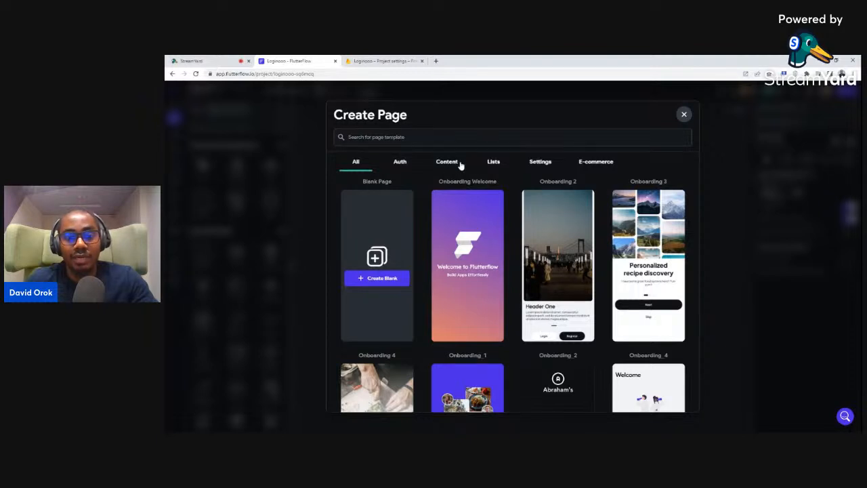
# Filter the page templates to Authentication and browse down to Authenticate Solo Alt
pyautogui.click(400, 163)
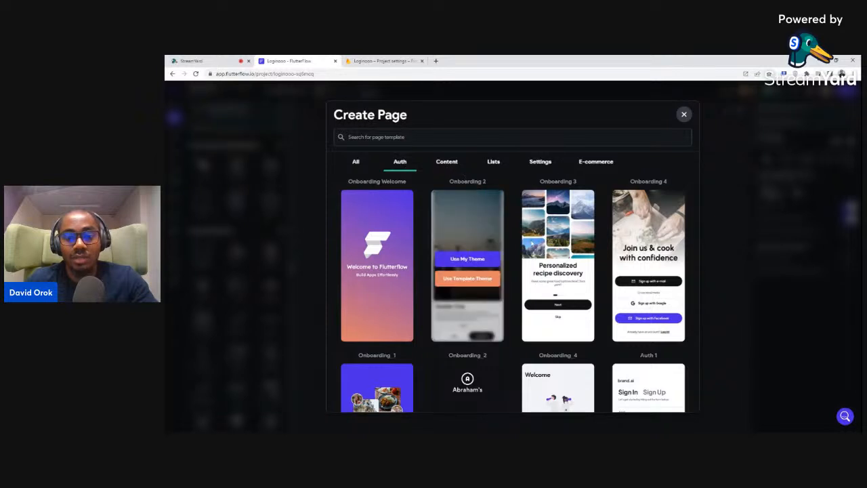
pyautogui.scroll(-1, 534, 245)
pyautogui.scroll(1, 562, 271)
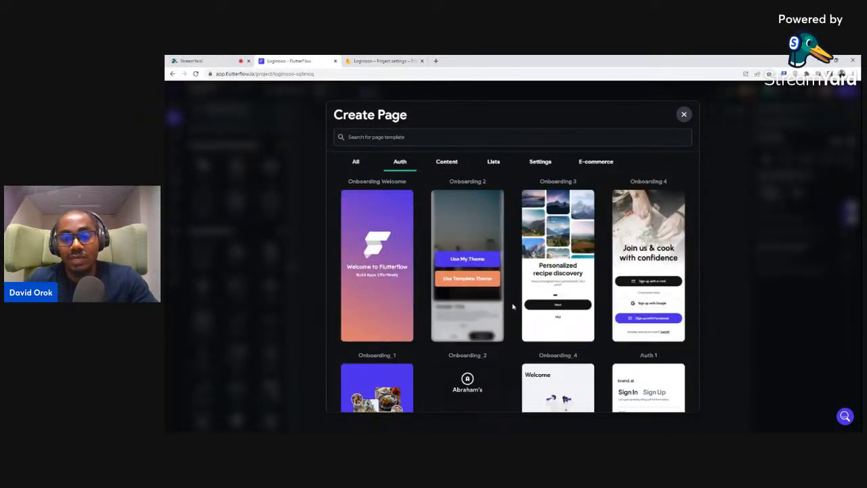
pyautogui.scroll(-2, 520, 296)
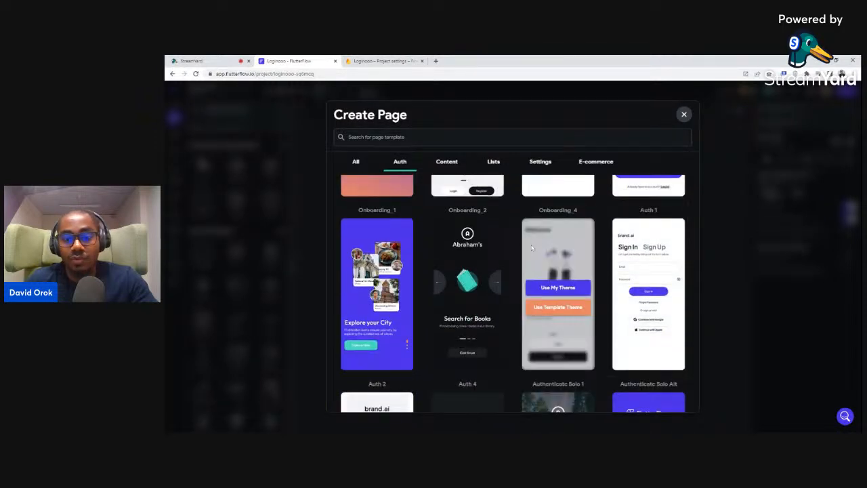
pyautogui.scroll(-1, 566, 232)
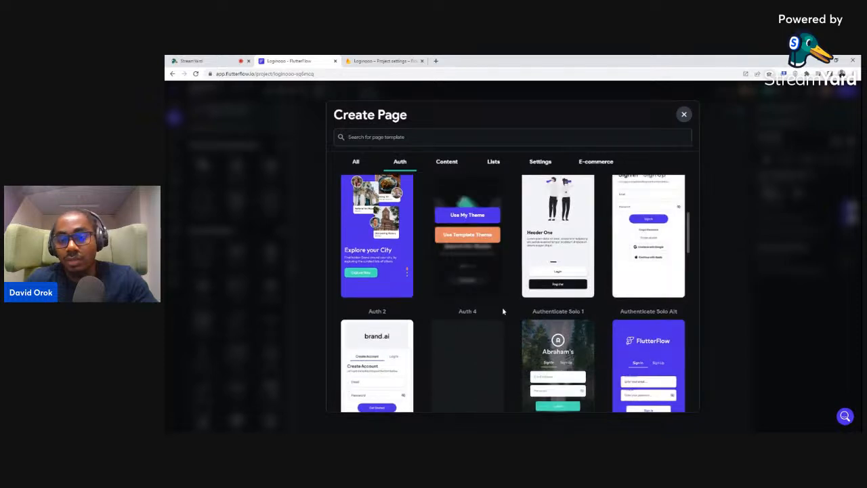
pyautogui.scroll(-1, 525, 274)
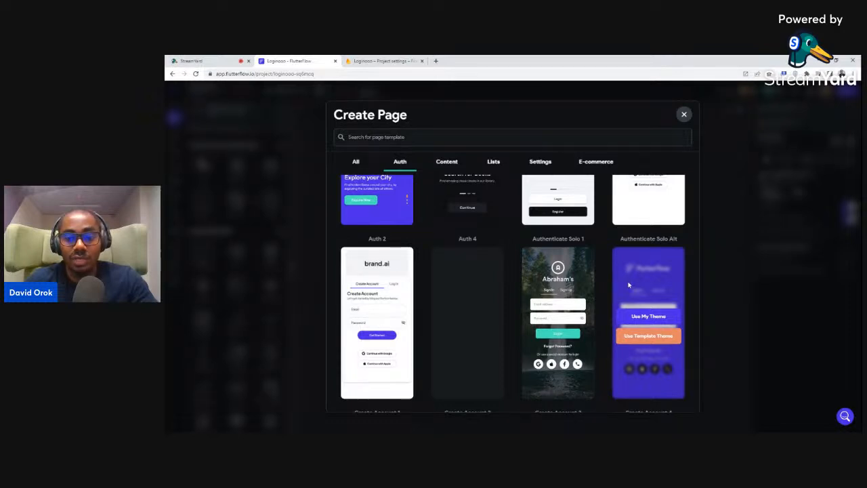
pyautogui.scroll(-1, 573, 318)
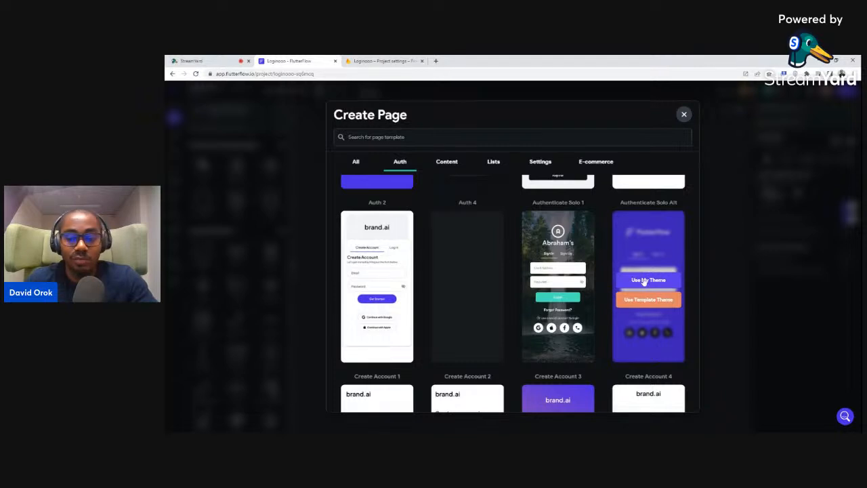
# Create a Login entry page from Authenticate Solo Alt using my theme
pyautogui.click(644, 283)
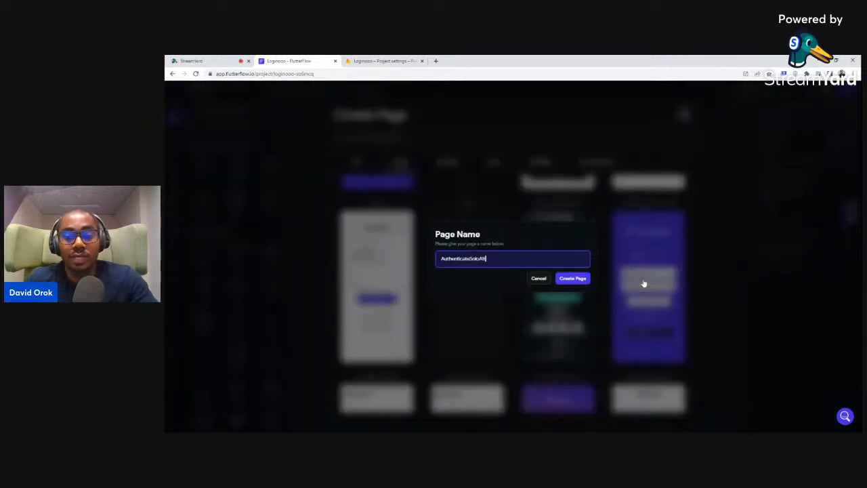
pyautogui.hotkey('ctrl', 'a')
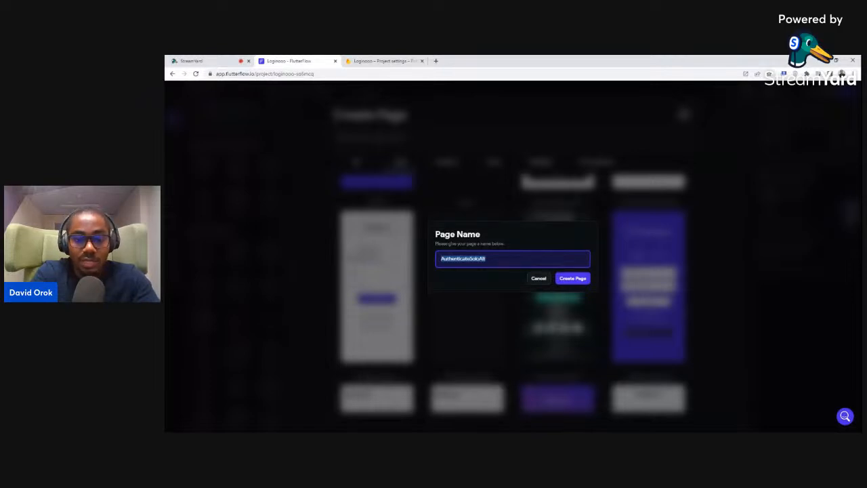
pyautogui.write('Login')
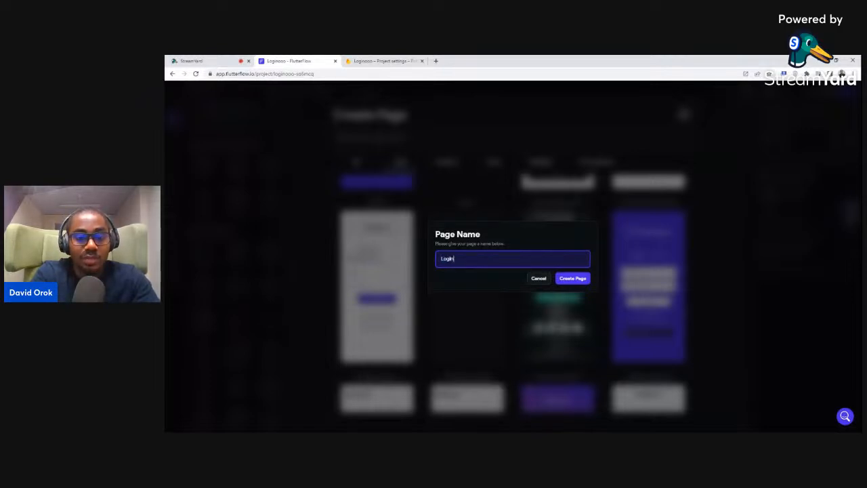
pyautogui.click(573, 278)
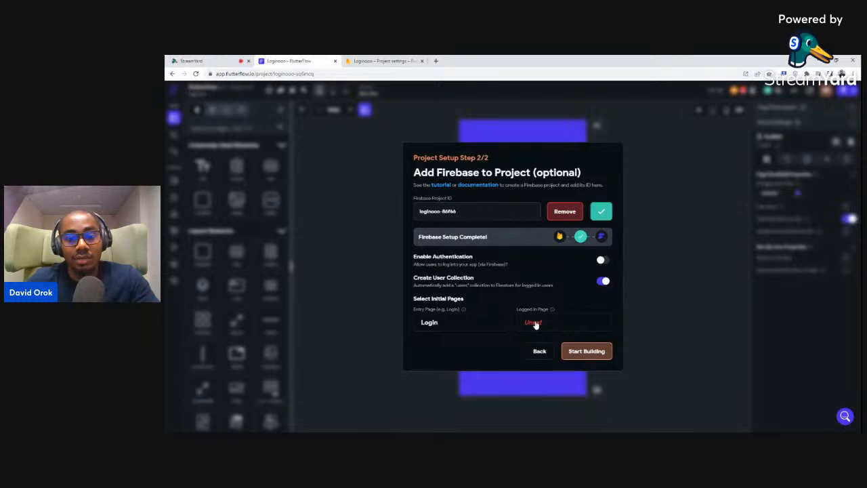
pyautogui.click(535, 324)
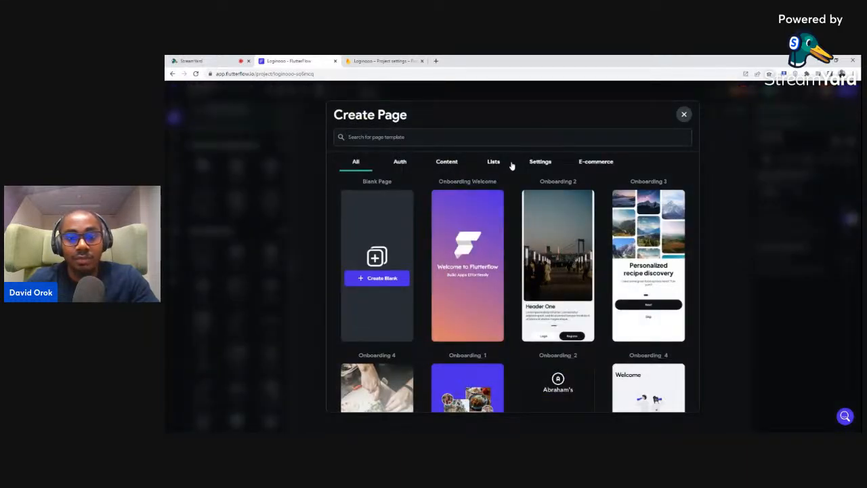
# Create a page named home from the Profile_5 settings template using my theme
pyautogui.click(540, 163)
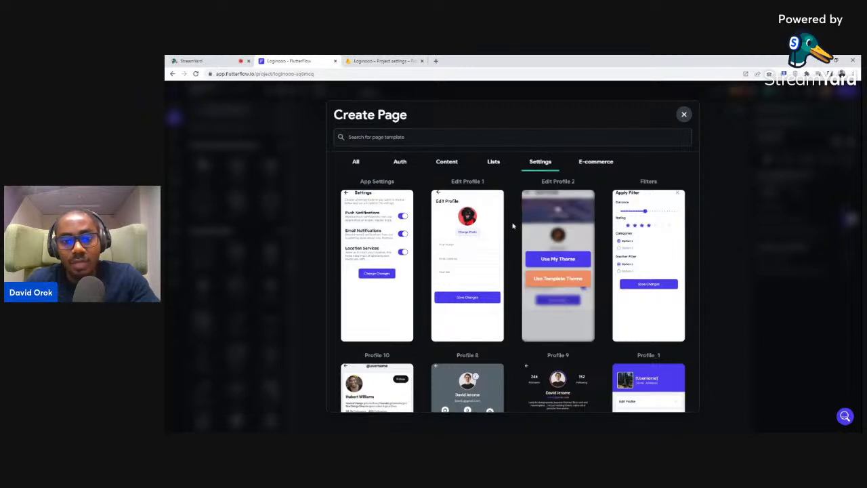
pyautogui.scroll(-3, 484, 203)
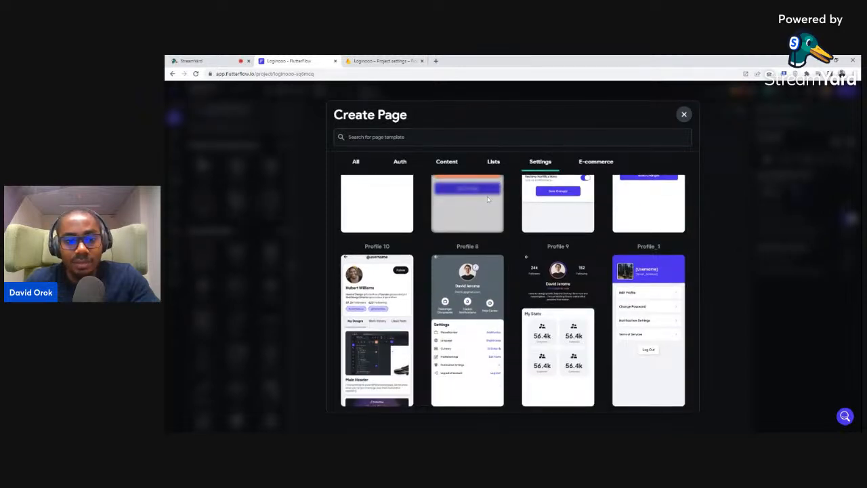
pyautogui.scroll(-2, 484, 201)
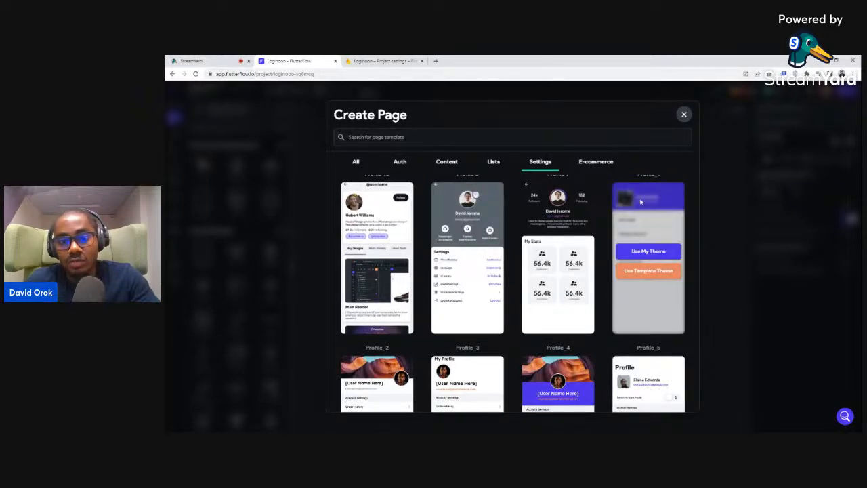
pyautogui.scroll(-2, 452, 280)
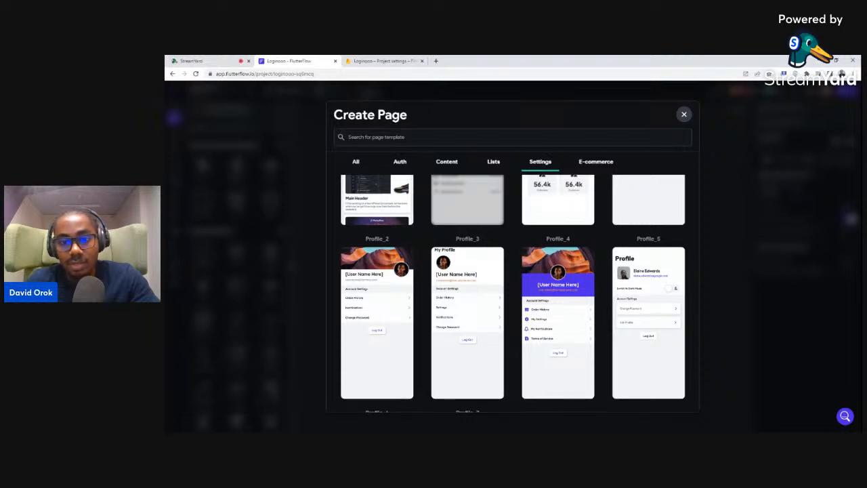
pyautogui.moveTo(652, 321)
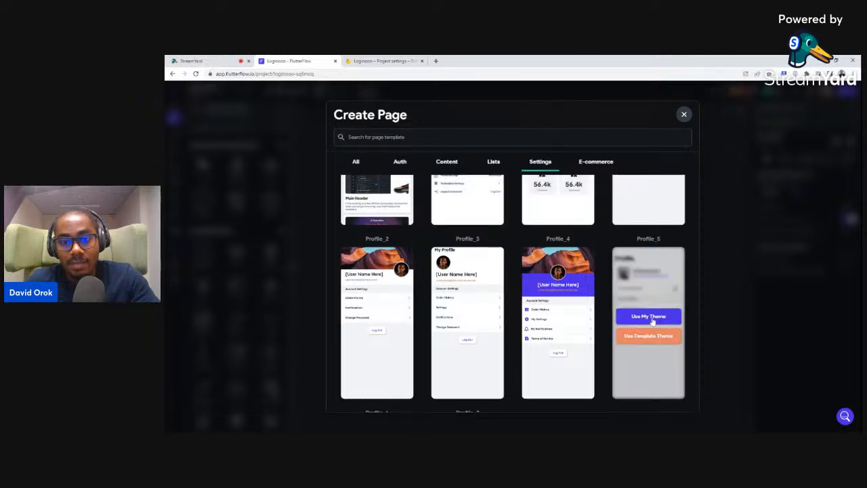
pyautogui.click(650, 321)
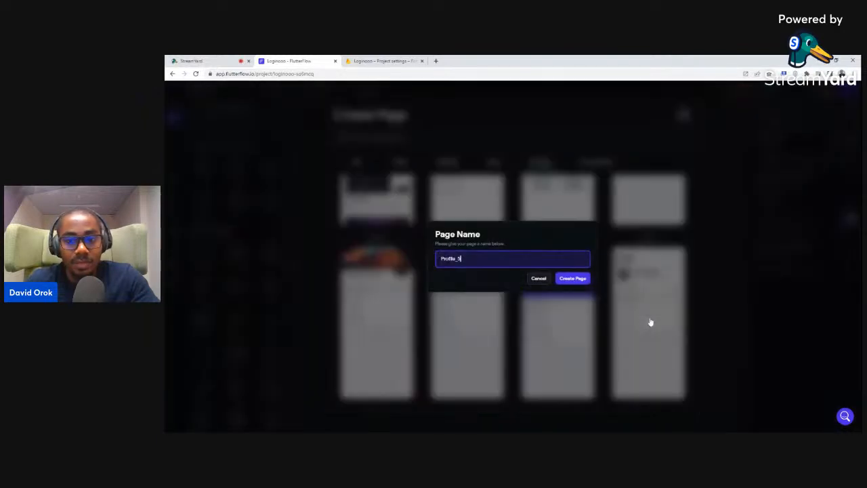
pyautogui.moveTo(461, 259); pyautogui.dragTo(430, 266)
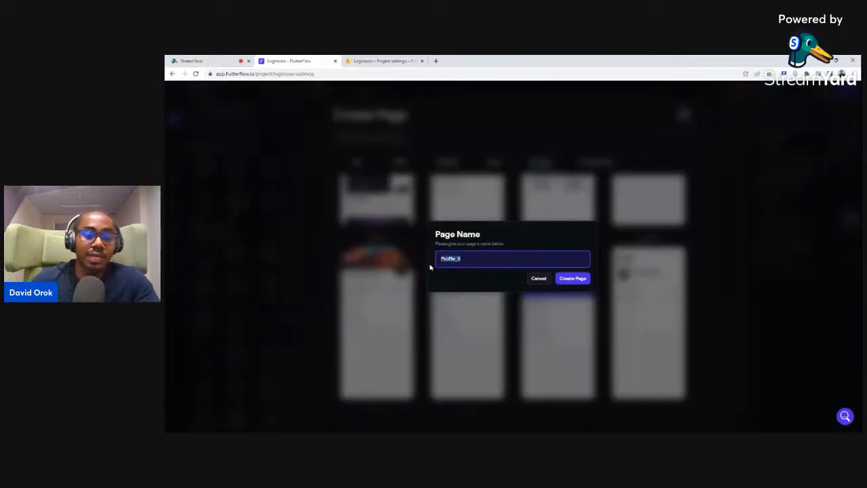
pyautogui.write('No')
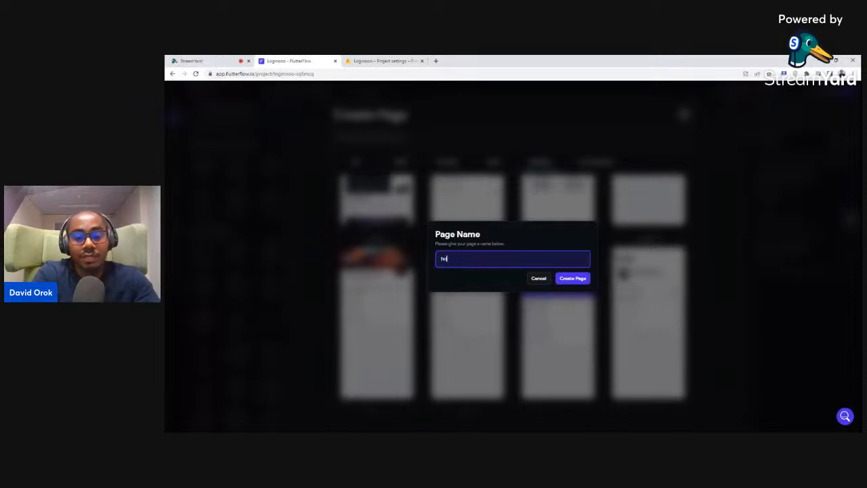
pyautogui.write('me')
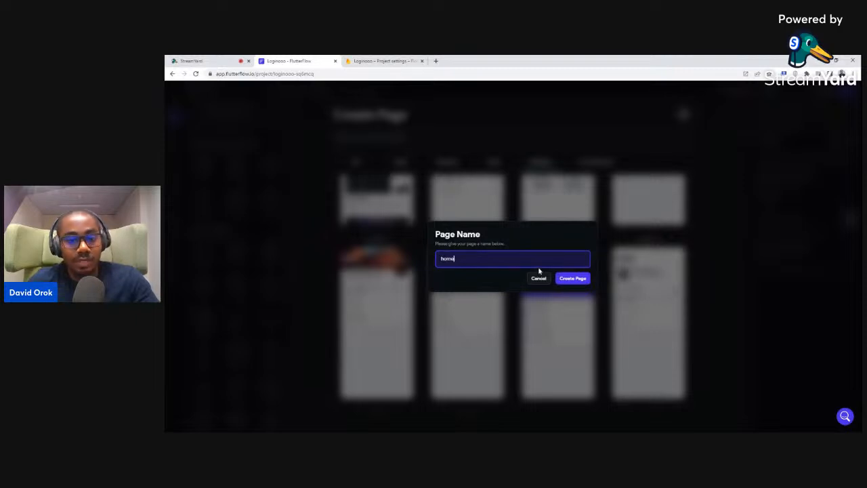
pyautogui.click(565, 278)
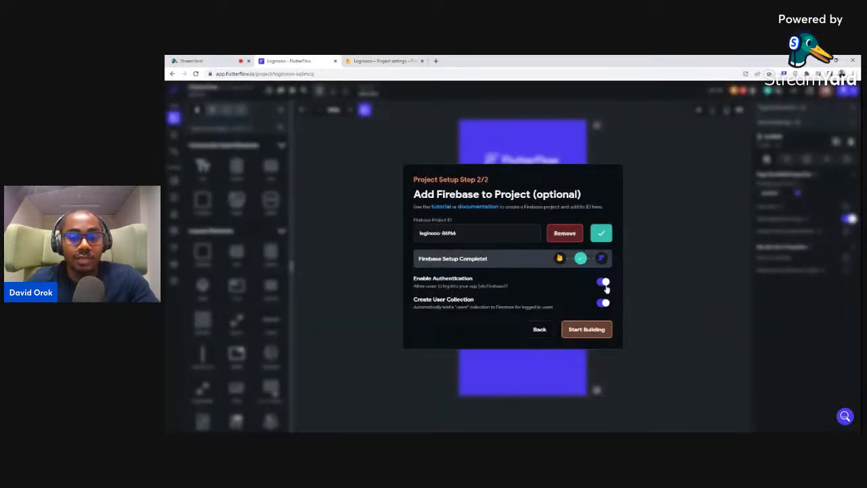
# Start building with authentication and the users collection enabled, and show the widget tree
pyautogui.click(581, 331)
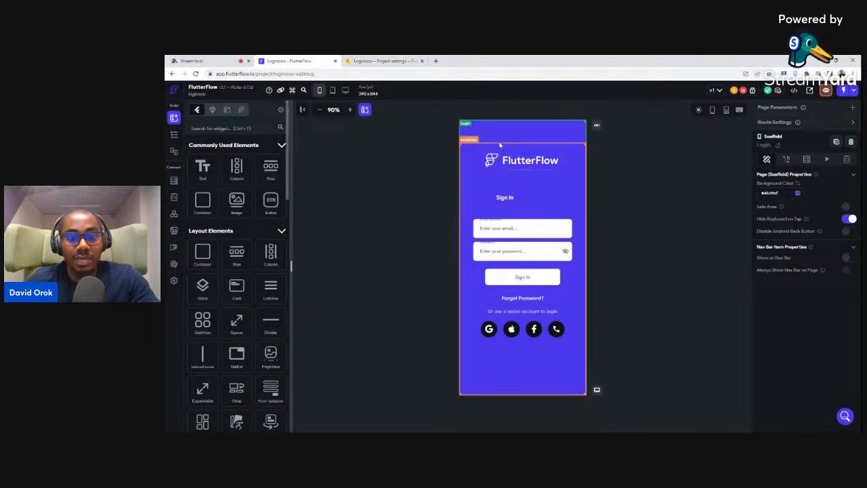
pyautogui.click(174, 135)
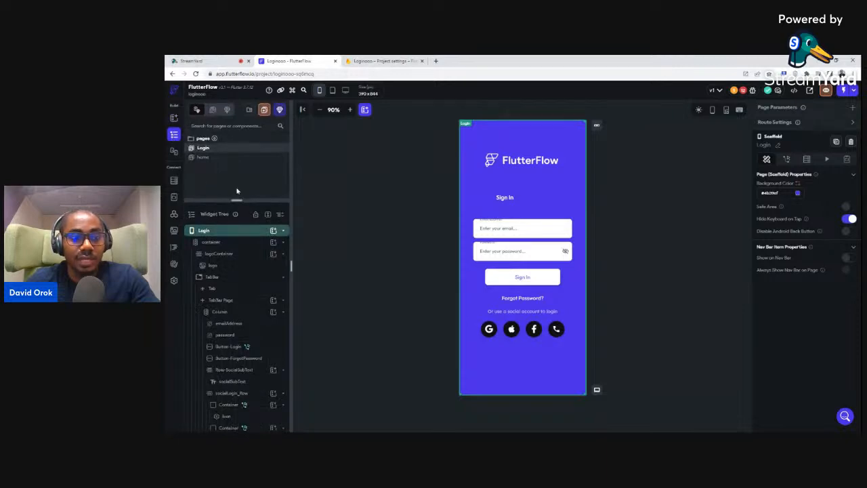
# Enlarge the widget tree area and select the Login page's top-level container
pyautogui.moveTo(236, 200); pyautogui.dragTo(238, 158)
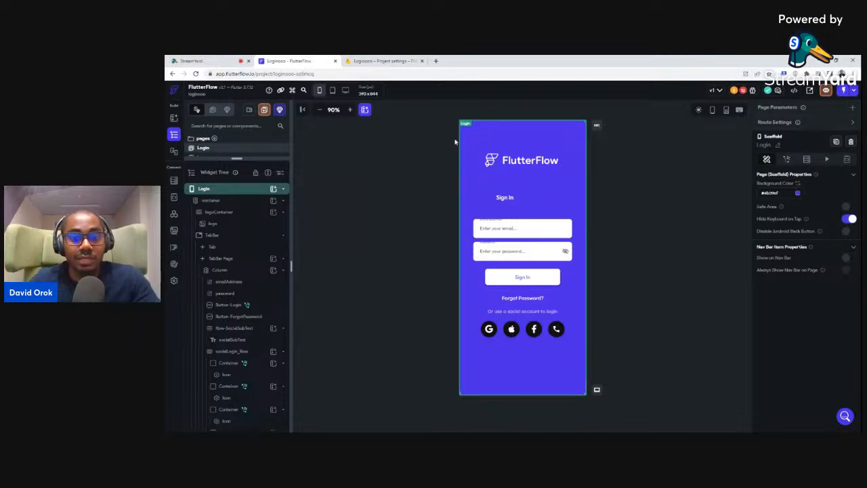
pyautogui.click(219, 202)
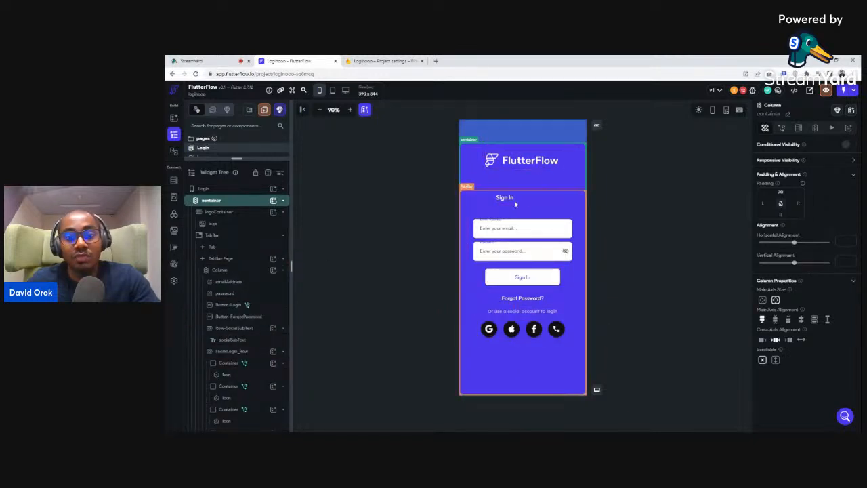
# Compare the Sign In and Sign Up tabs and check the project's error list
pyautogui.click(539, 197)
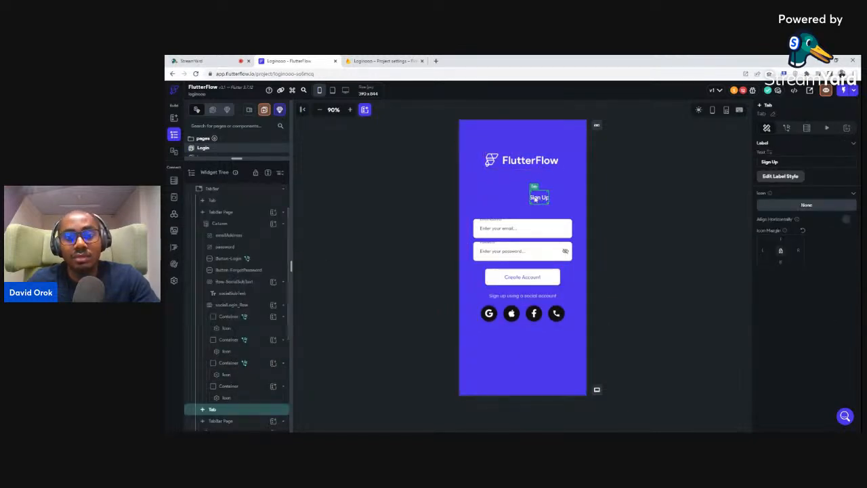
pyautogui.click(504, 198)
pyautogui.click(544, 199)
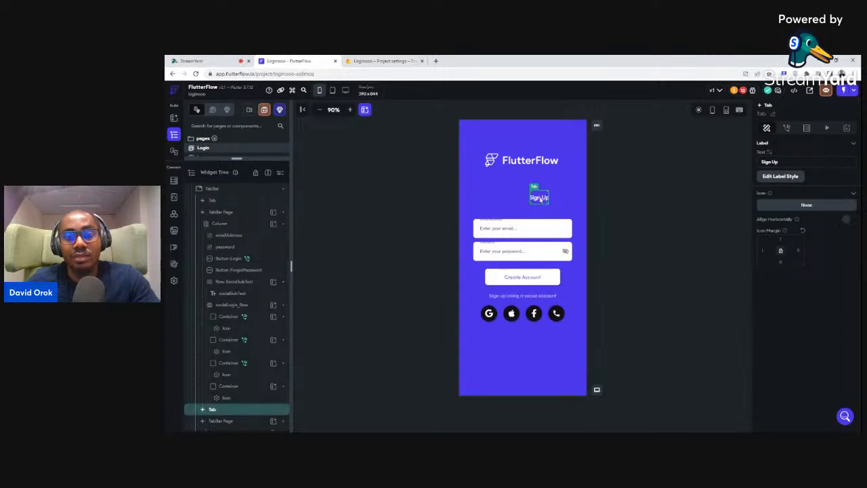
pyautogui.click(505, 198)
pyautogui.click(539, 197)
pyautogui.click(504, 197)
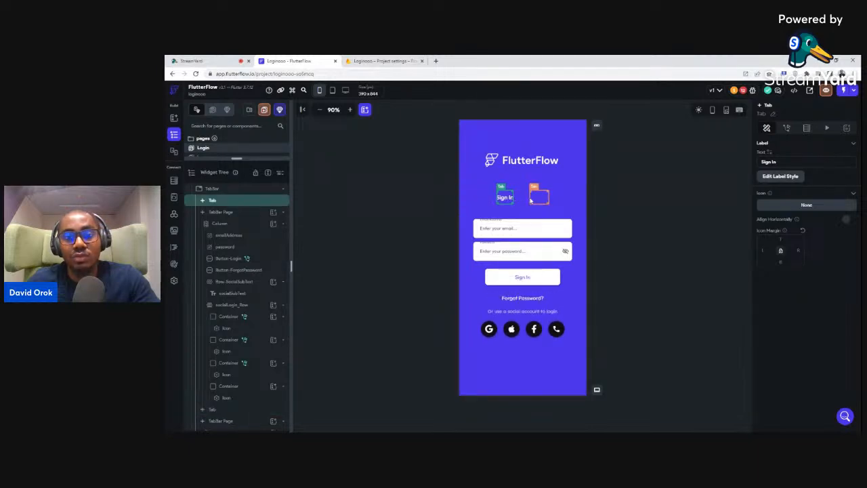
pyautogui.click(539, 198)
pyautogui.click(506, 198)
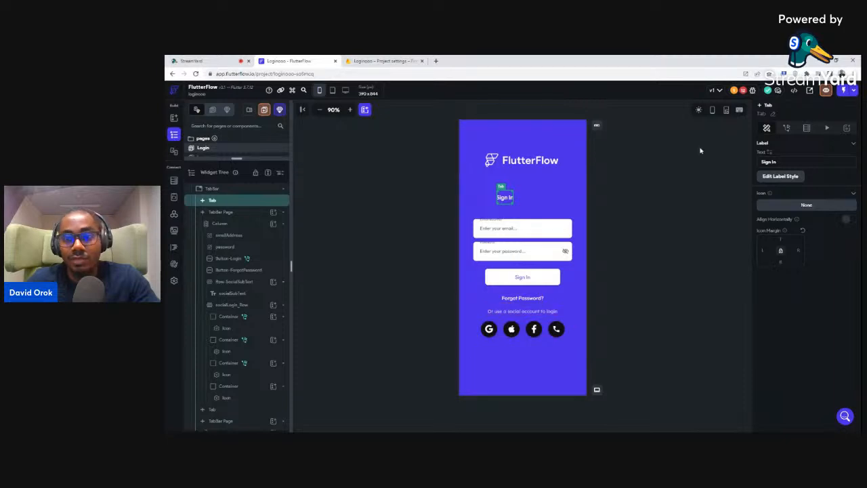
pyautogui.click(744, 91)
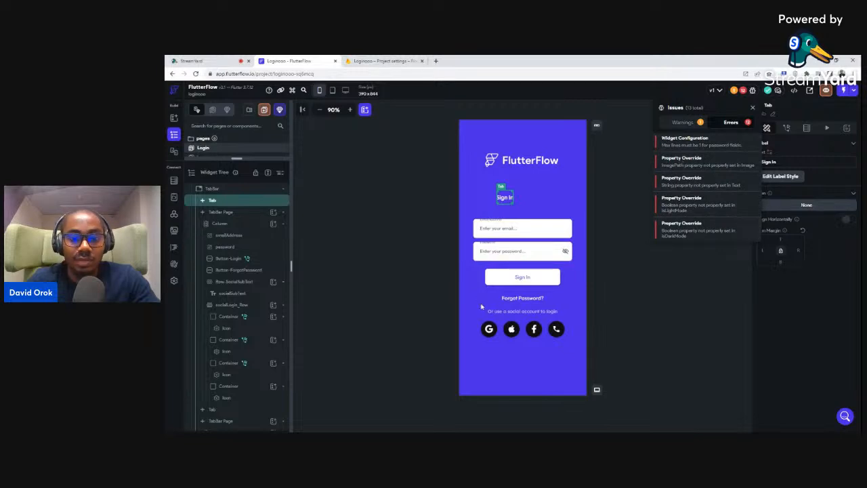
pyautogui.click(501, 345)
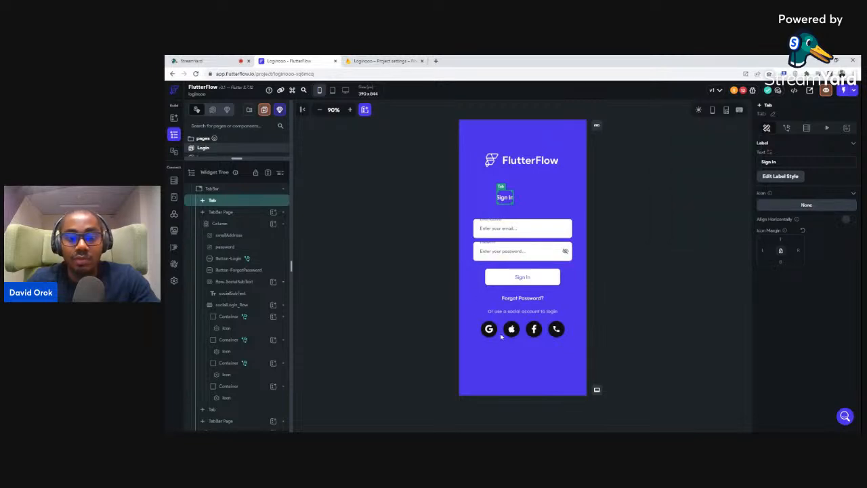
# Delete the social login icons, social prompt row and Forgot Password button from Sign In
pyautogui.click(502, 345)
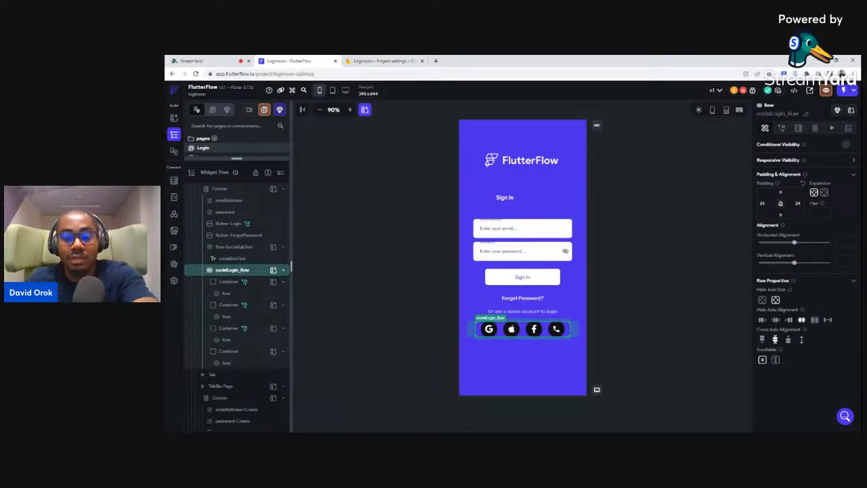
pyautogui.press('Delete')
pyautogui.click(505, 313)
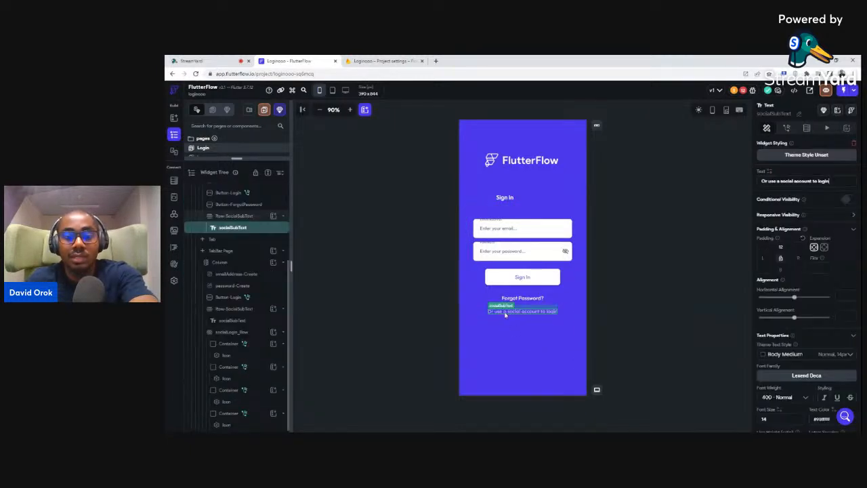
pyautogui.click(507, 312)
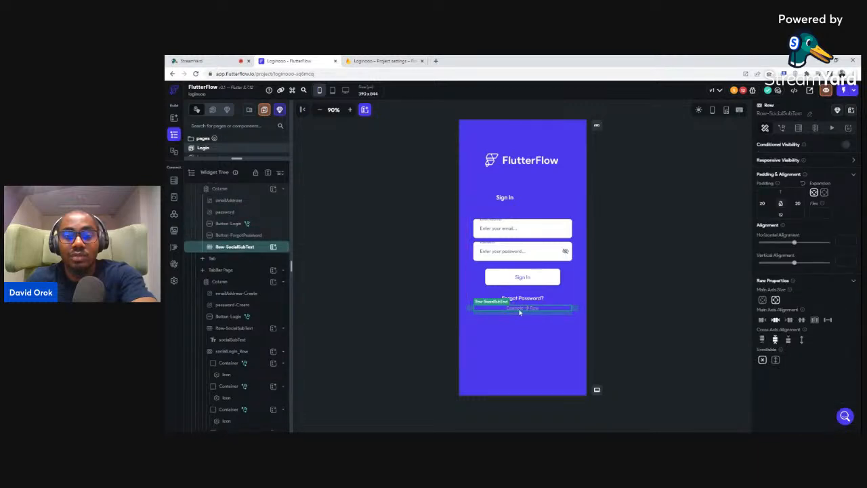
pyautogui.press('Delete')
pyautogui.click(518, 299)
pyautogui.press('Delete')
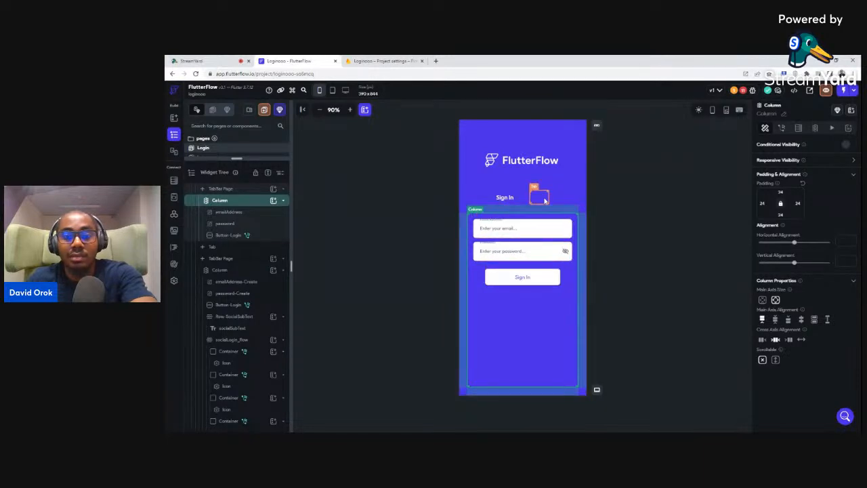
pyautogui.click(540, 199)
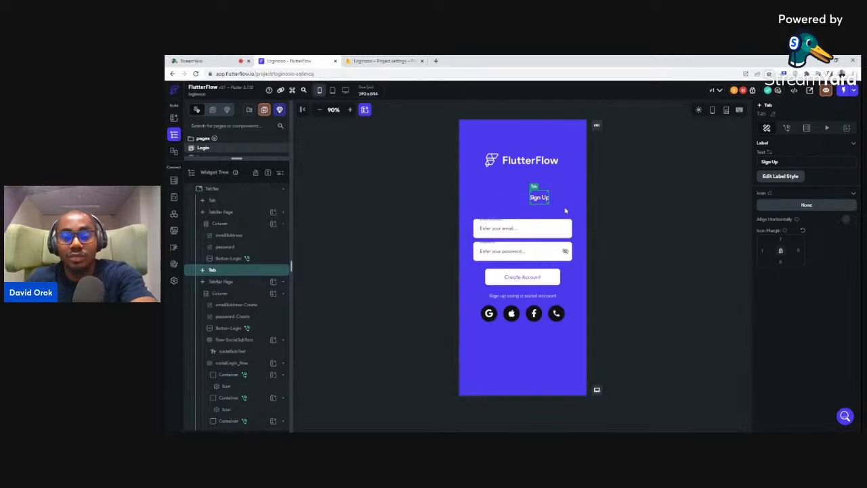
# Remove the social icons row and social prompt from Sign Up, keeping the Create Account button
pyautogui.click(501, 316)
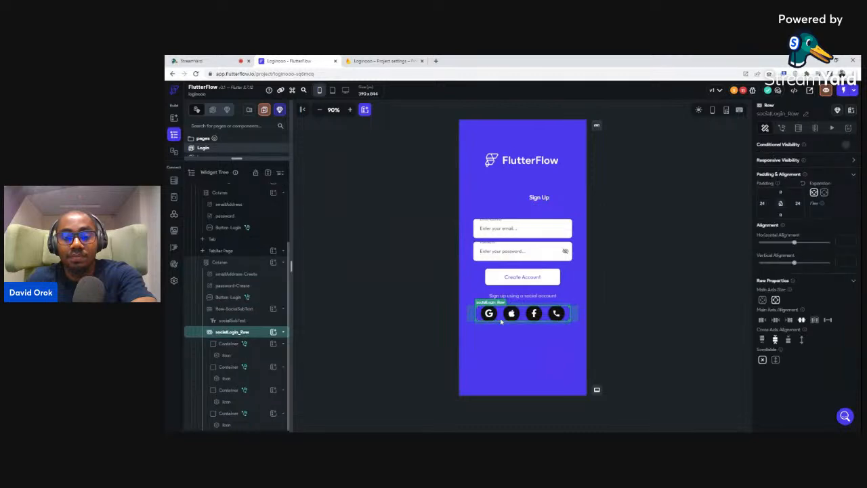
pyautogui.press('Delete')
pyautogui.click(504, 296)
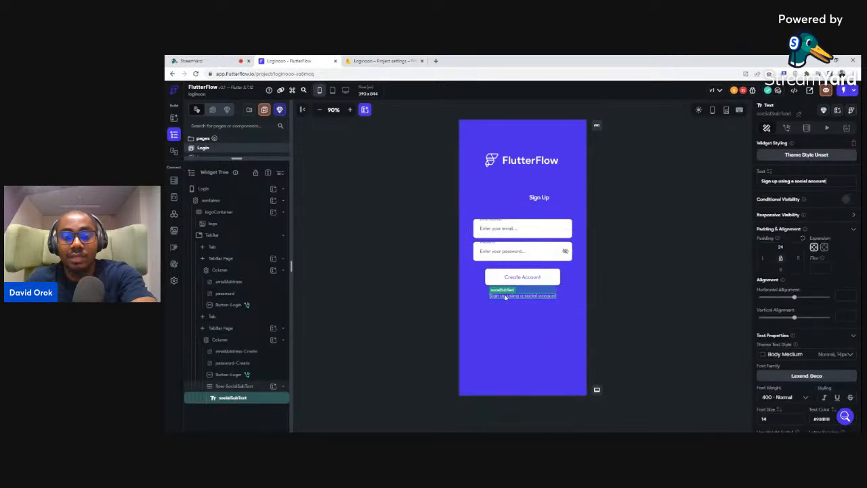
pyautogui.press('Delete')
pyautogui.press('Delete')
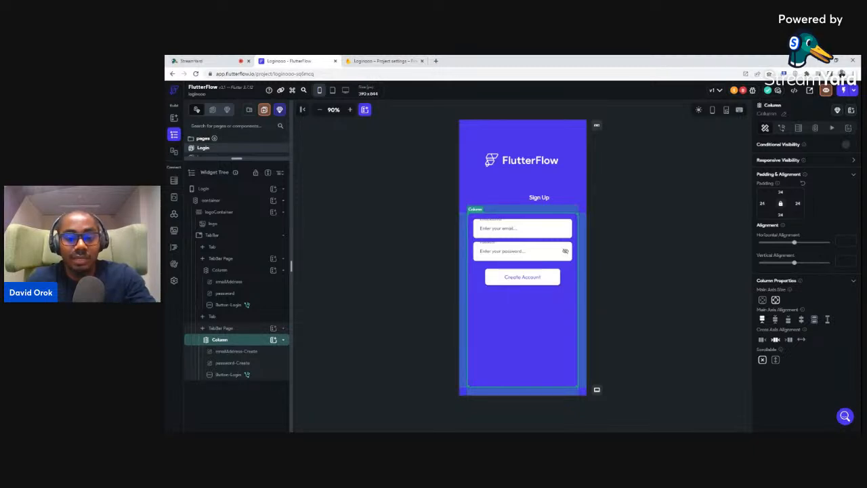
pyautogui.click(493, 278)
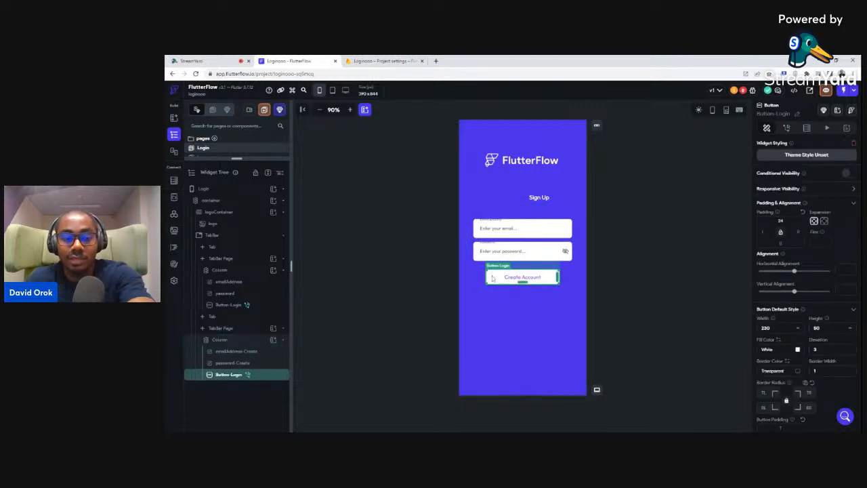
pyautogui.press('Delete')
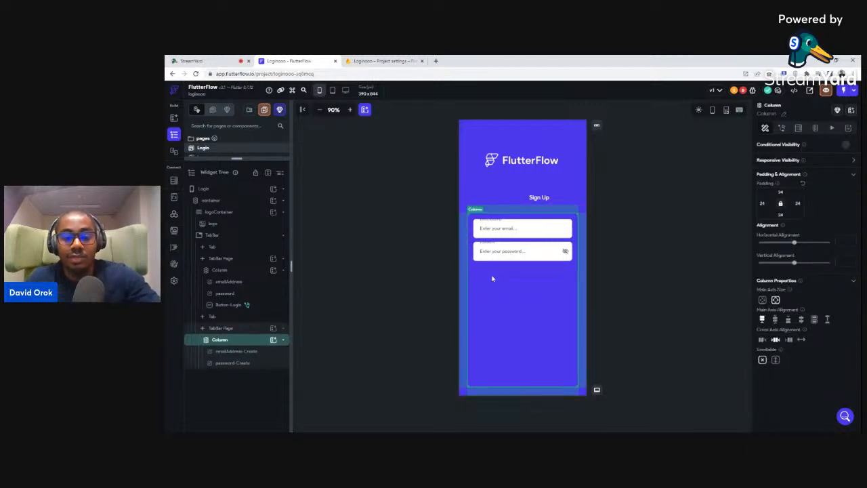
pyautogui.hotkey('ctrl', 'z')
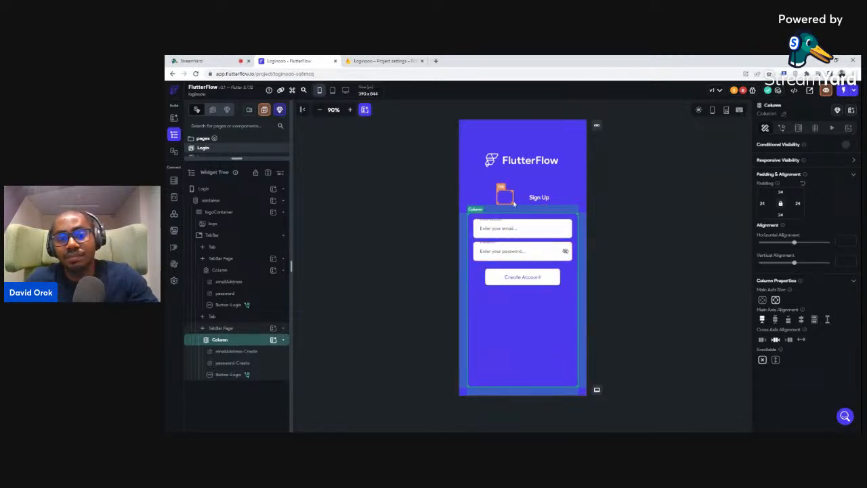
# Return to Sign In and jump to the first animation action error in the error list
pyautogui.click(506, 198)
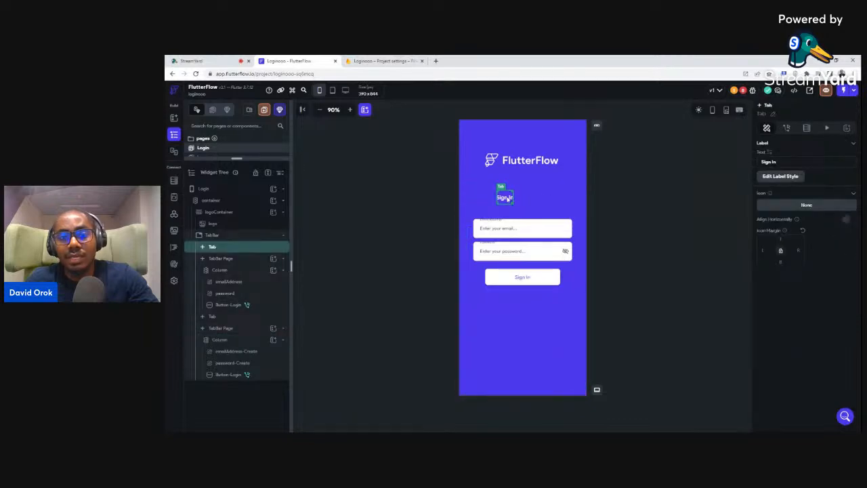
pyautogui.click(743, 91)
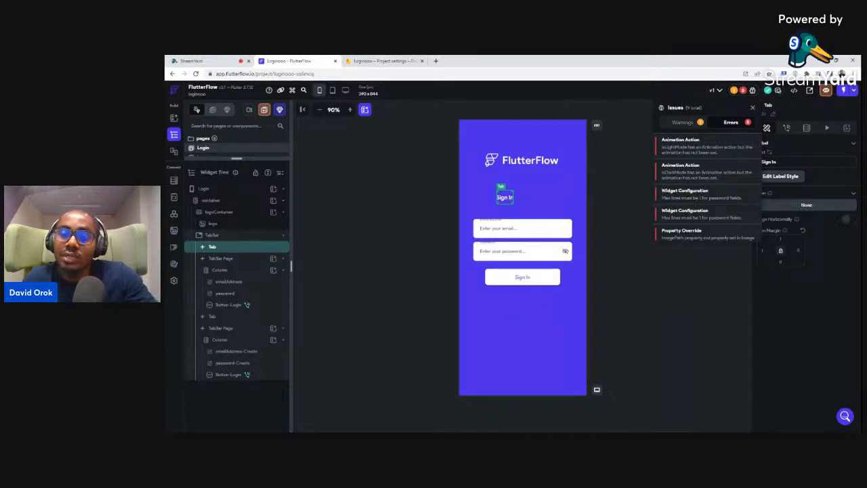
pyautogui.click(670, 143)
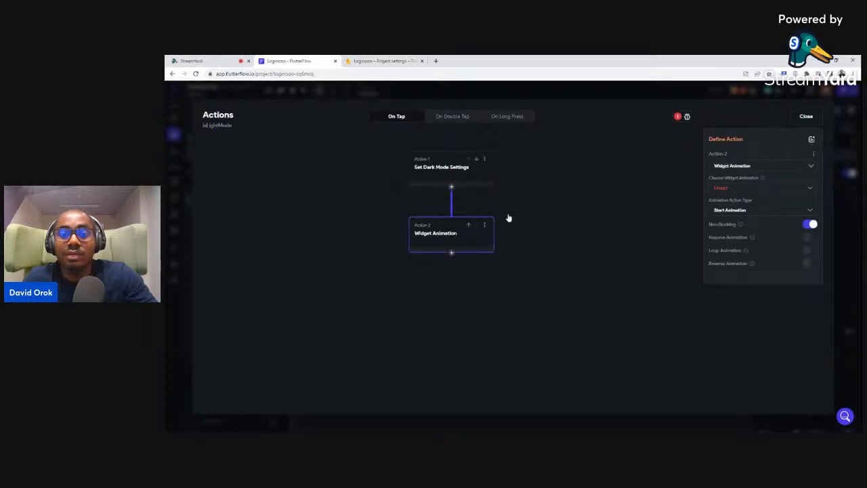
# Close the Actions editor to view the Profile page's isLightMode container
pyautogui.click(804, 116)
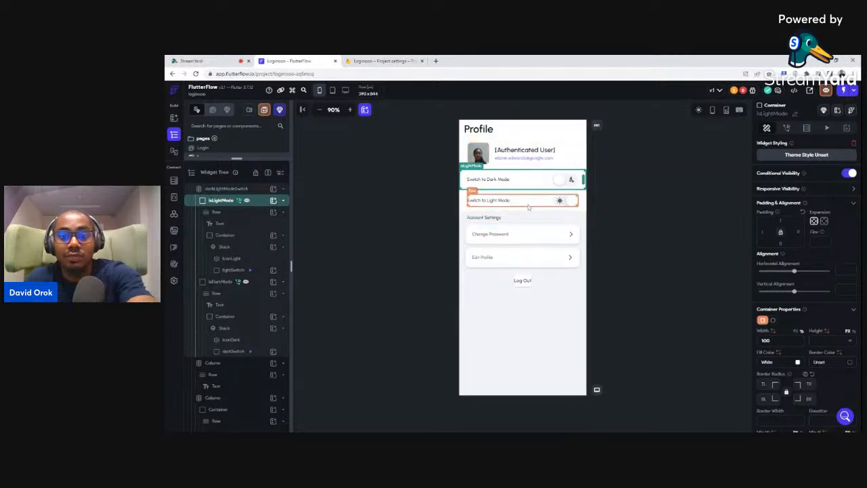
# Delete the dark/light mode switch, Change Password and Edit Profile rows
pyautogui.click(479, 159)
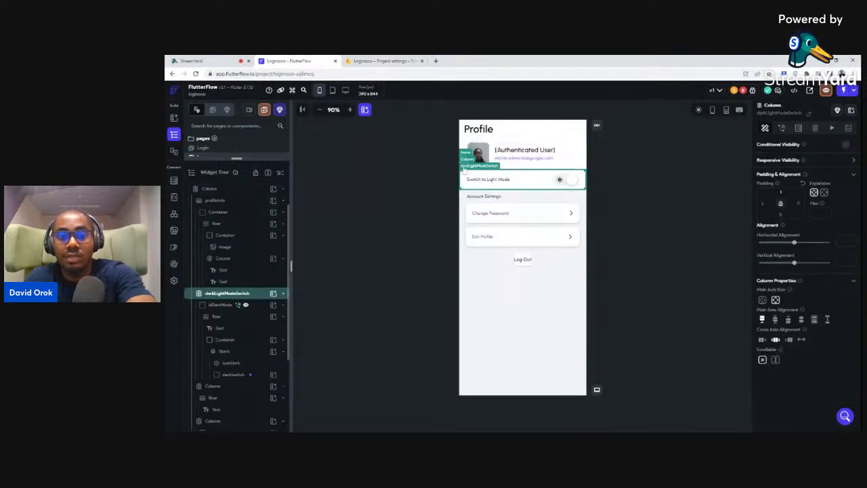
pyautogui.press('Delete')
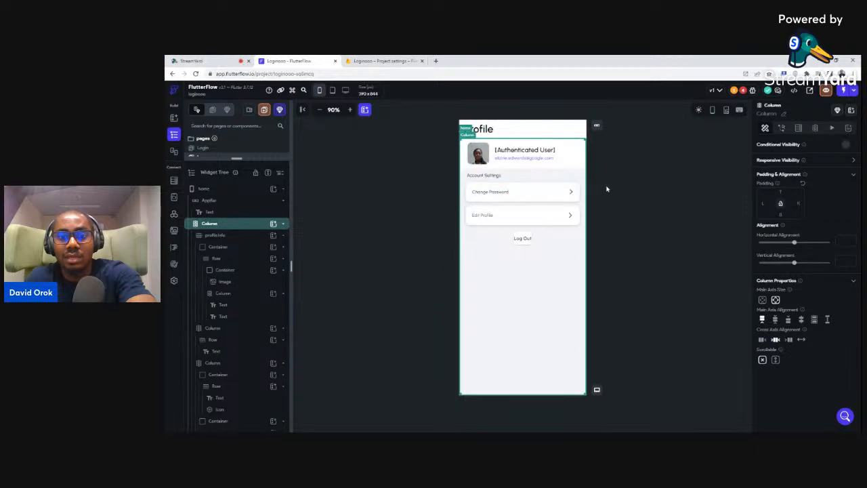
pyautogui.click(468, 191)
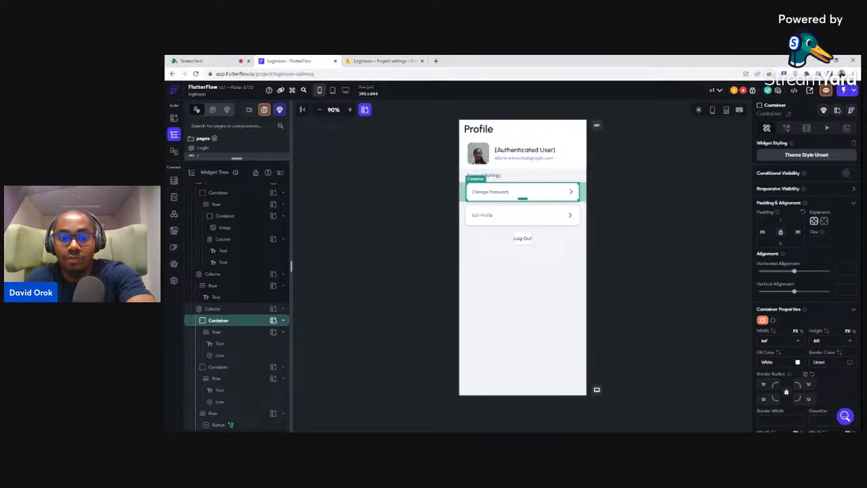
pyautogui.press('Delete')
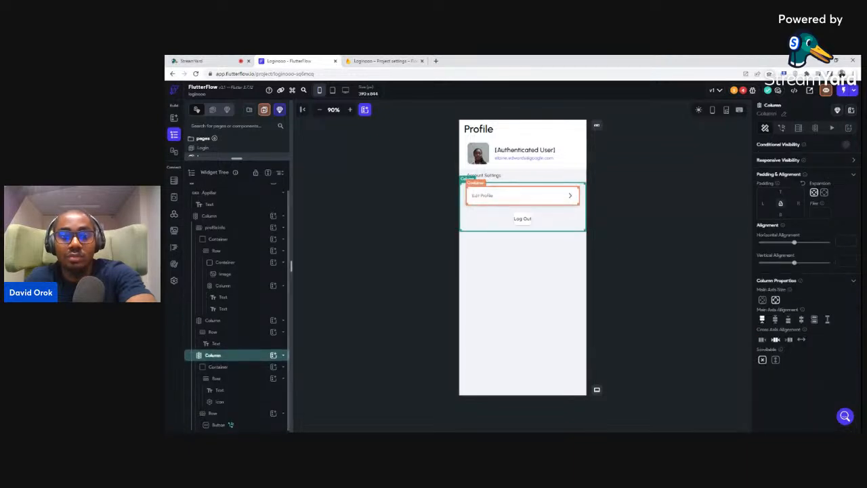
pyautogui.click(471, 201)
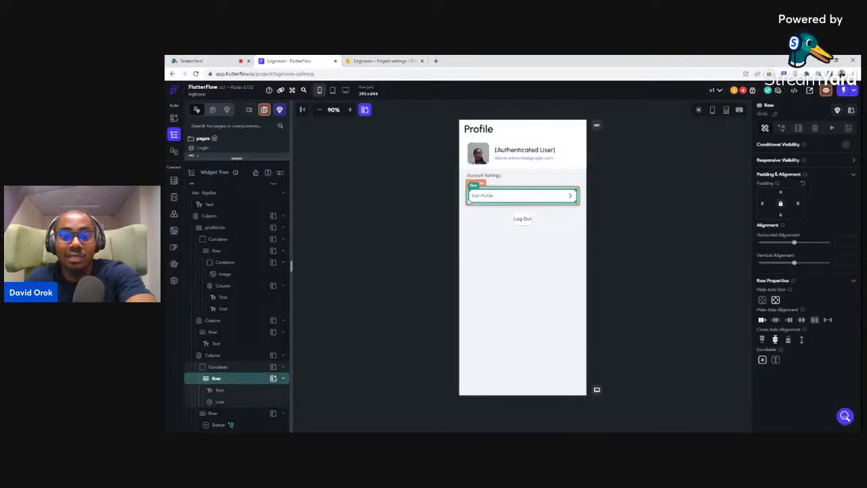
pyautogui.click(467, 201)
pyautogui.press('Delete')
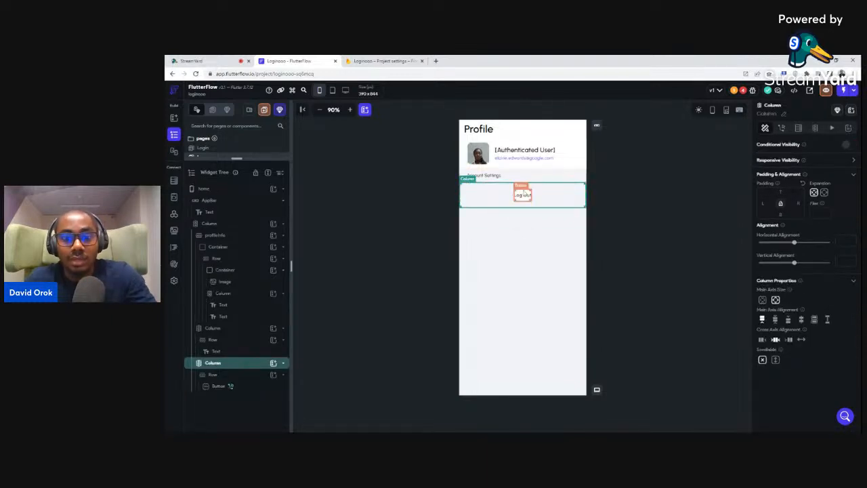
# Set the Log Out button's width to 360
pyautogui.click(523, 194)
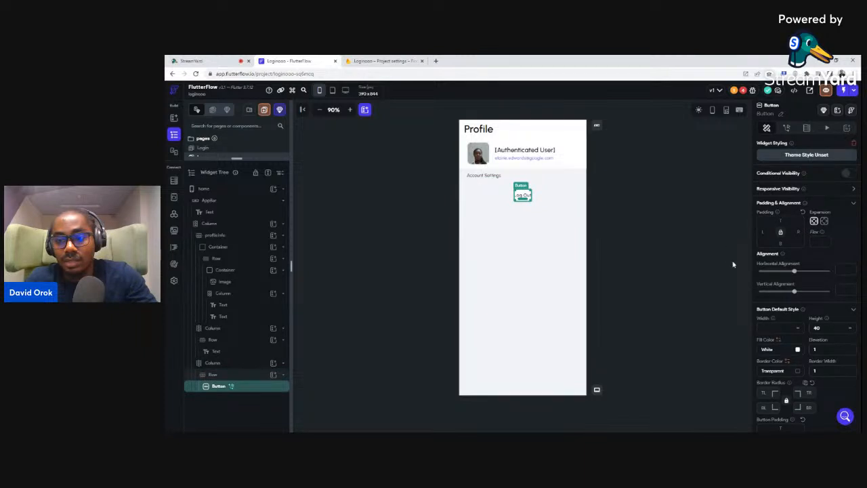
pyautogui.click(772, 328)
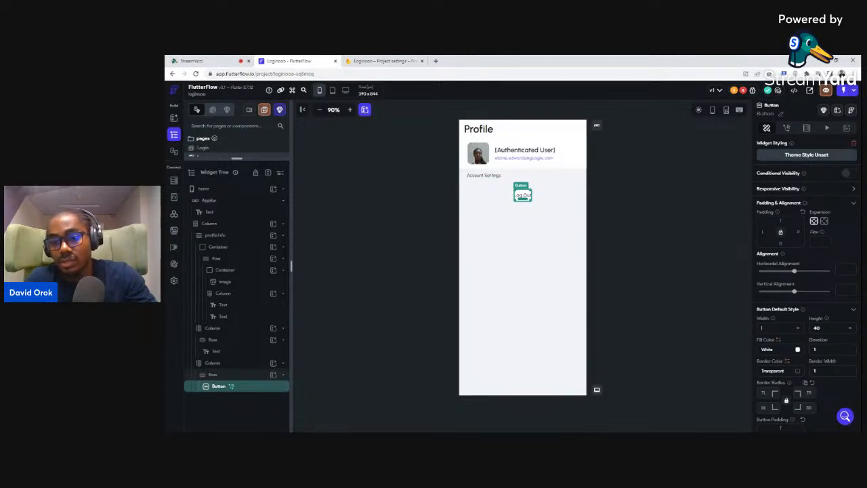
pyautogui.click(619, 198)
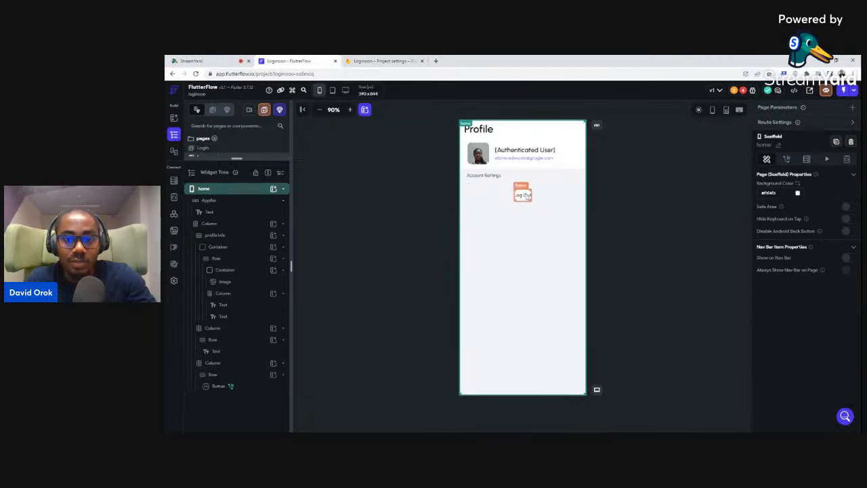
pyautogui.click(524, 194)
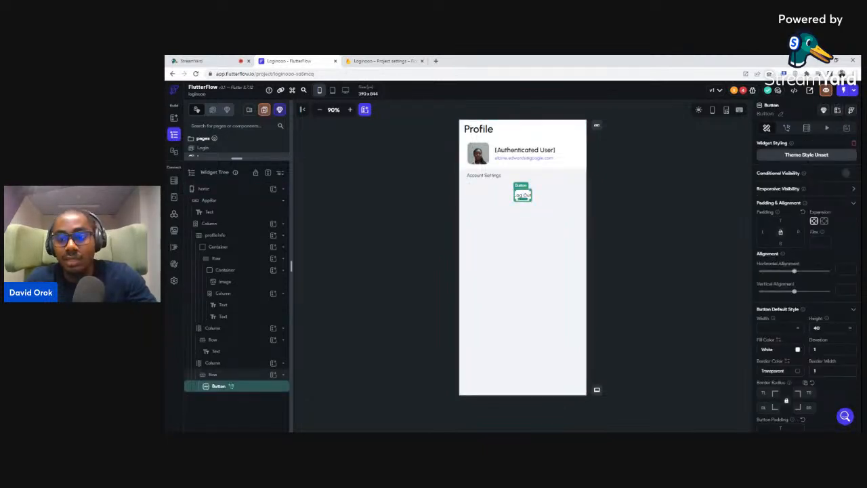
pyautogui.write('360')
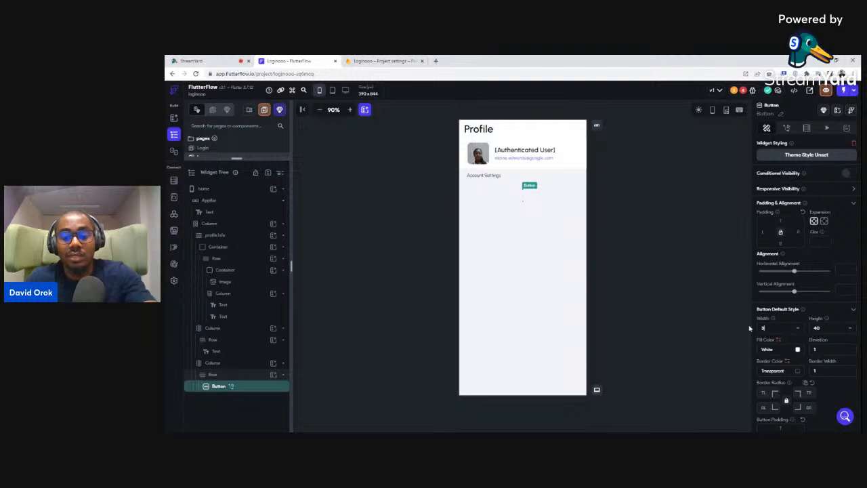
pyautogui.click(637, 214)
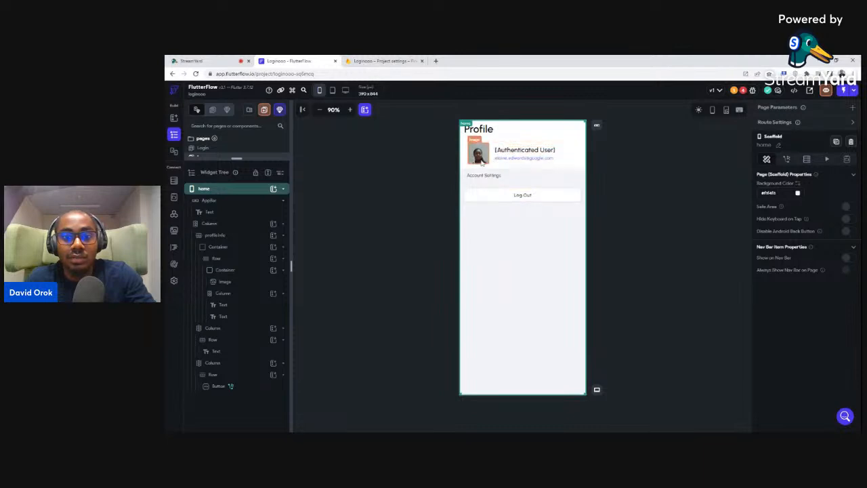
# Delete the profile photo and its empty container from the profile header
pyautogui.click(478, 155)
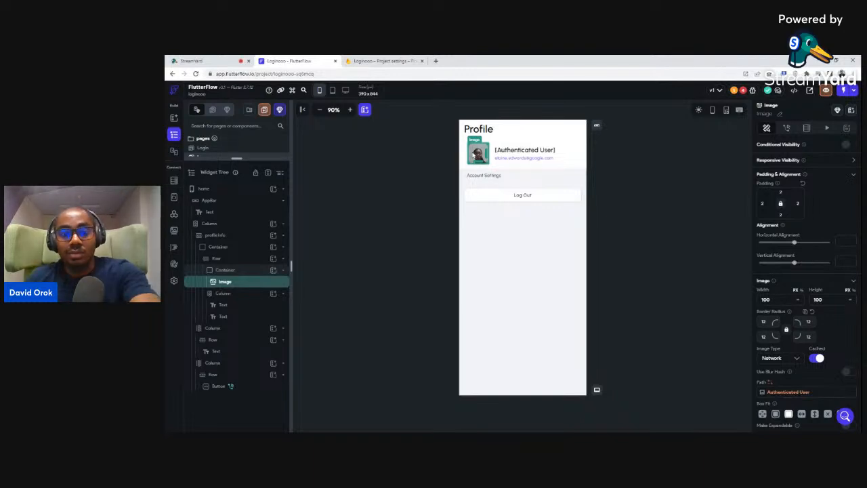
pyautogui.press('Delete')
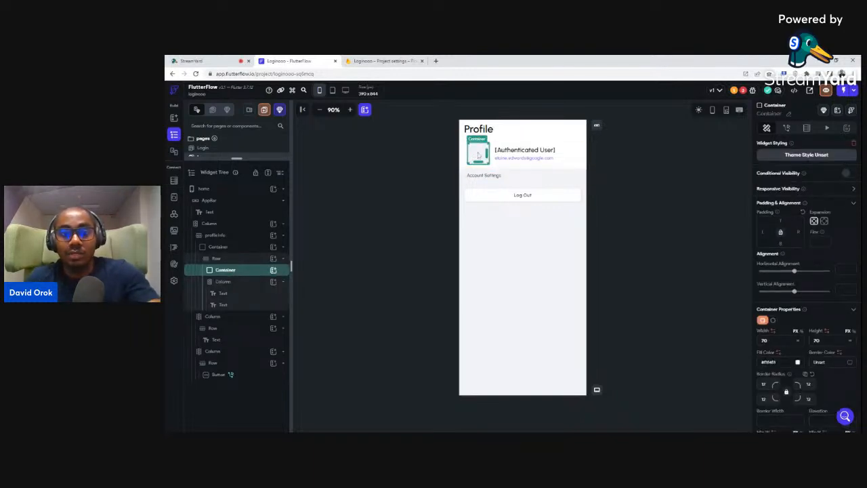
pyautogui.press('Delete')
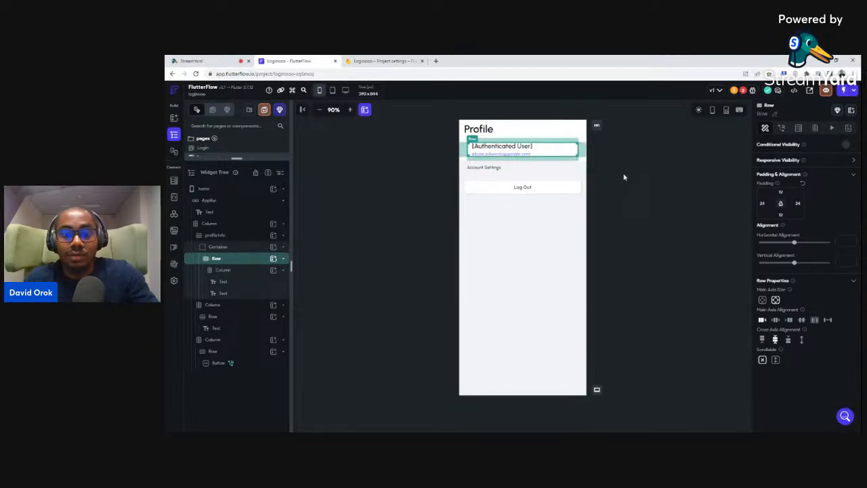
pyautogui.click(624, 177)
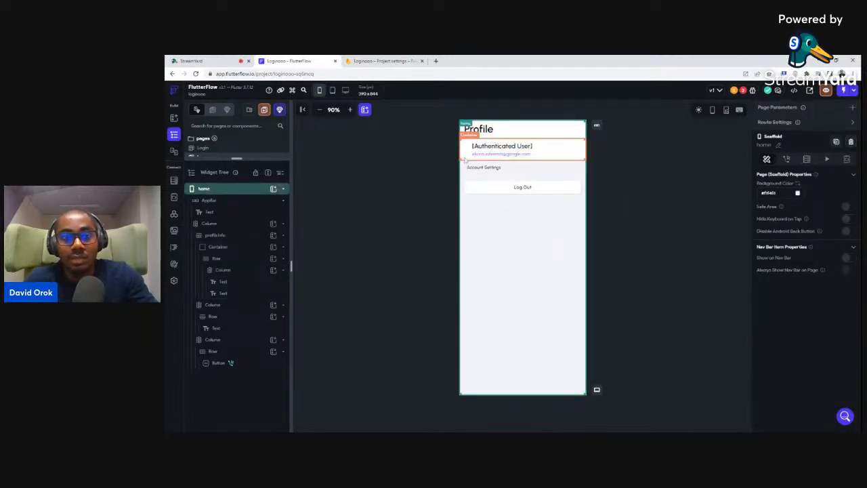
pyautogui.click(466, 158)
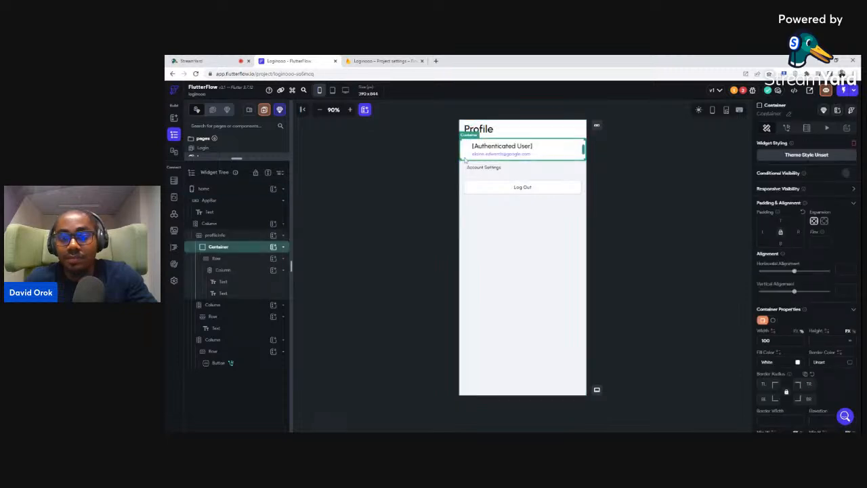
pyautogui.click(469, 153)
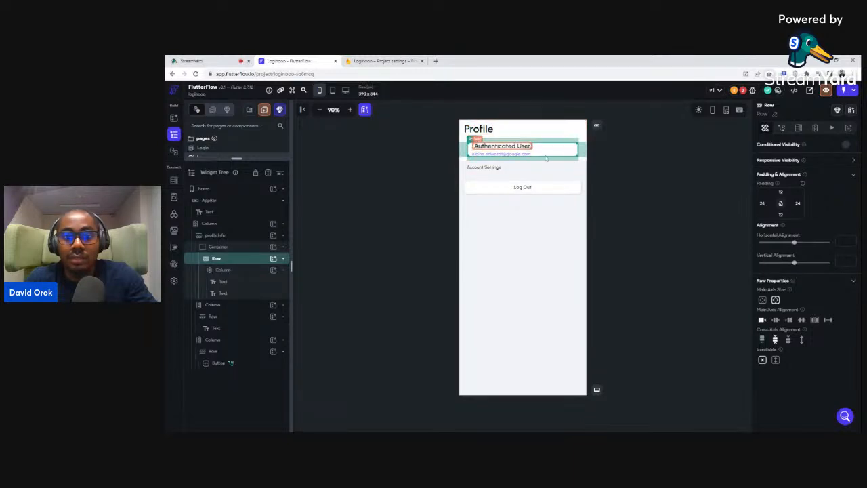
pyautogui.click(623, 169)
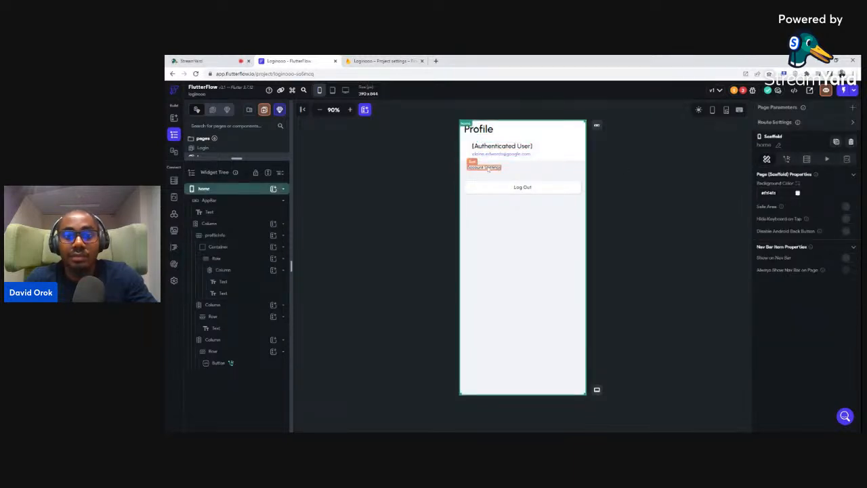
# Delete the Account Settings row and its now-empty column
pyautogui.click(483, 167)
pyautogui.click(512, 172)
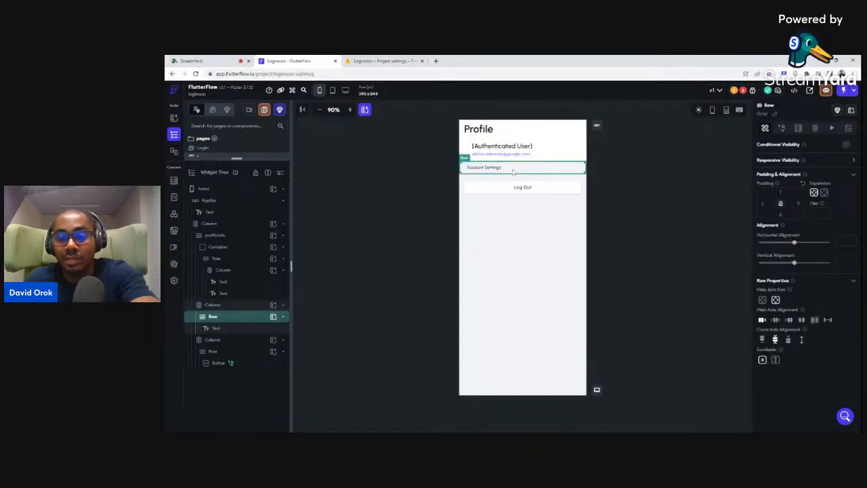
pyautogui.press('Delete')
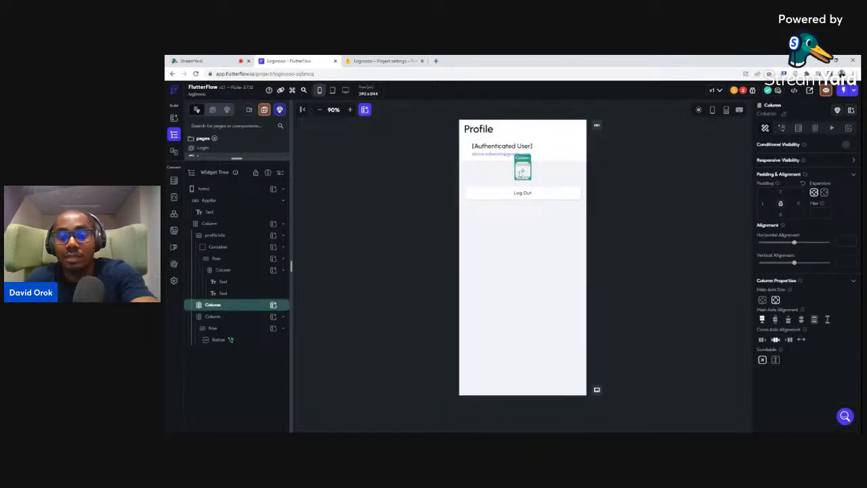
pyautogui.press('Delete')
pyautogui.click(616, 165)
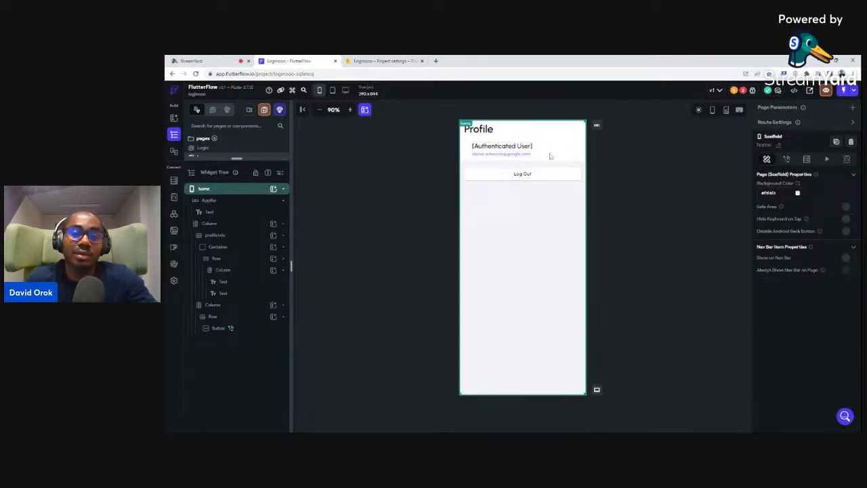
# Delete the Authenticated User text and retitle the page from Profile to Home
pyautogui.click(499, 150)
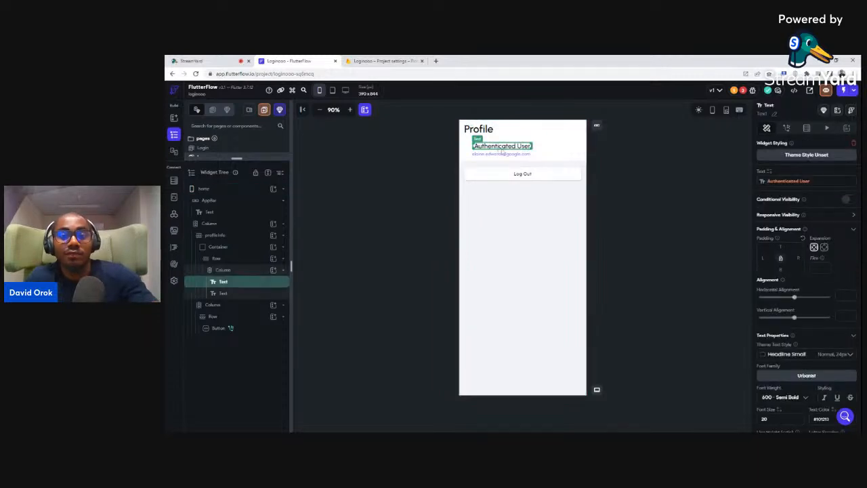
pyautogui.press('Delete')
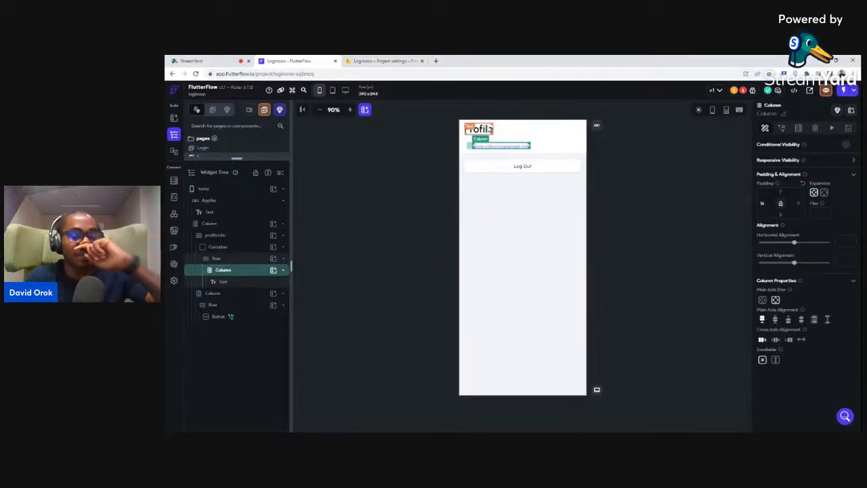
pyautogui.click(482, 129)
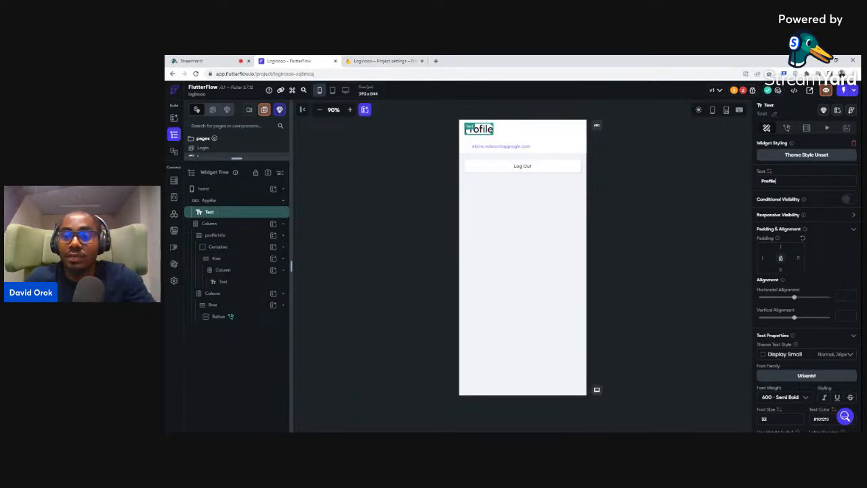
pyautogui.moveTo(777, 182); pyautogui.dragTo(754, 185)
pyautogui.write('Home')
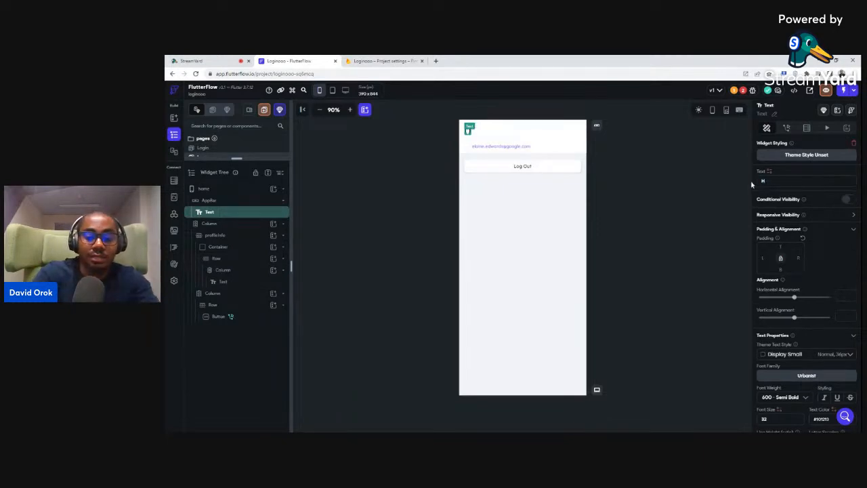
pyautogui.click(620, 155)
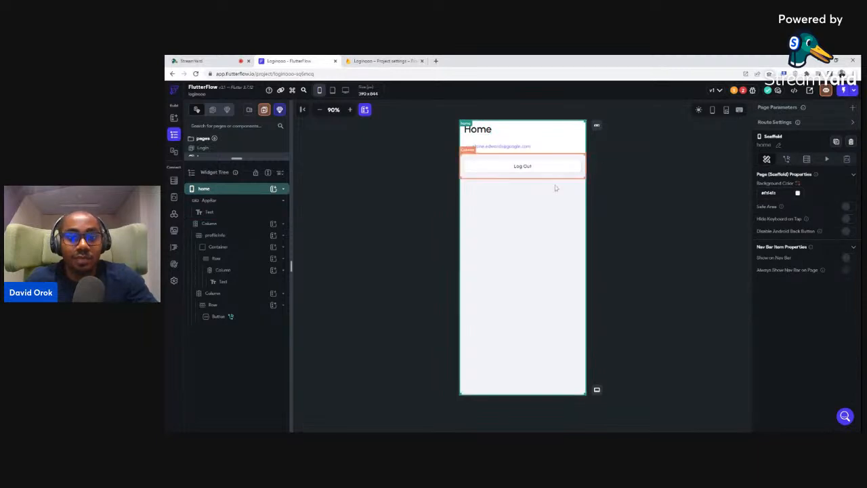
# Expand the Pages list and open the Login page
pyautogui.click(439, 164)
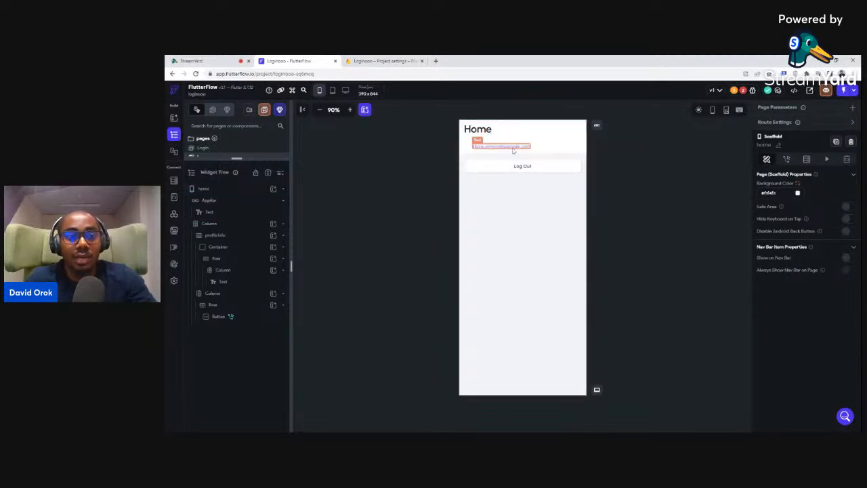
pyautogui.moveTo(237, 158); pyautogui.dragTo(227, 229)
pyautogui.click(210, 148)
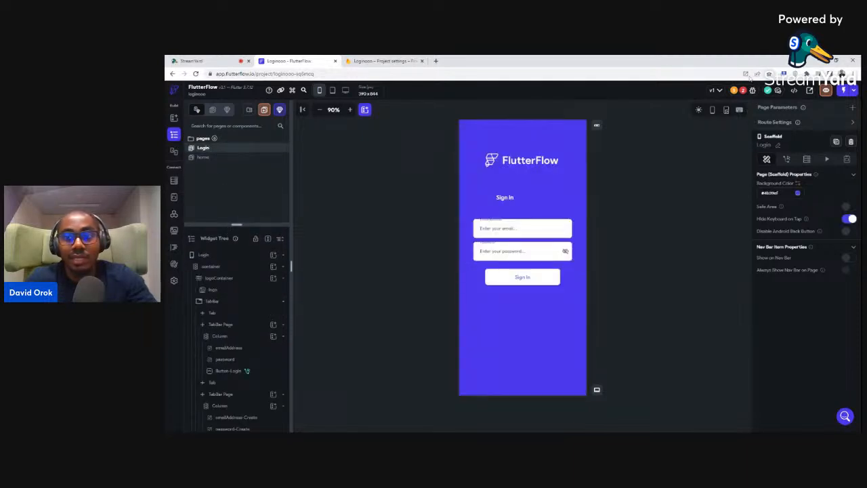
# Glance at the issues list, then delete the FlutterFlow logo image above Sign In
pyautogui.click(744, 91)
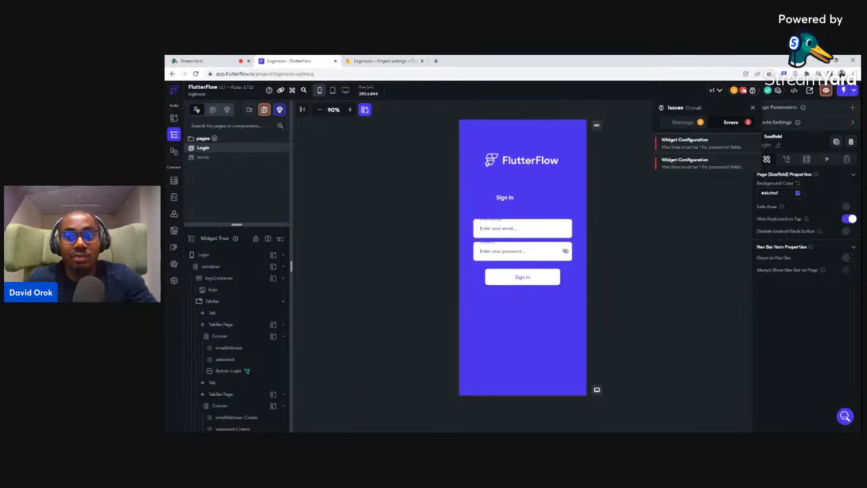
pyautogui.click(743, 91)
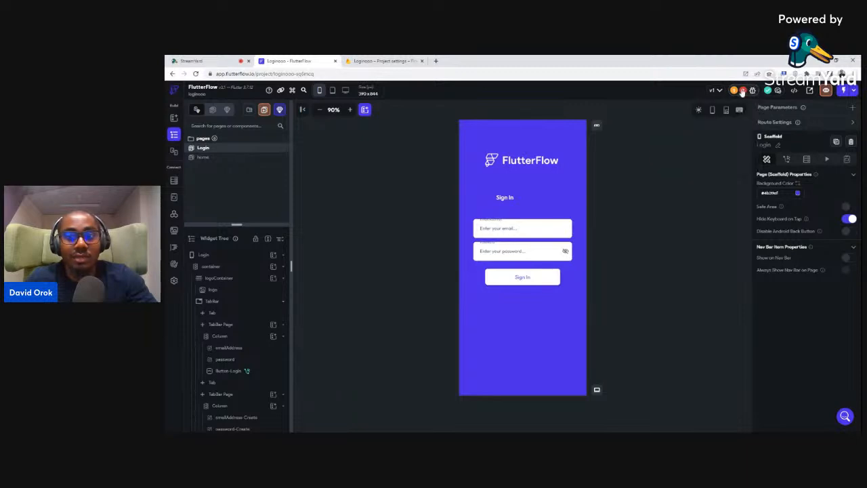
pyautogui.click(516, 164)
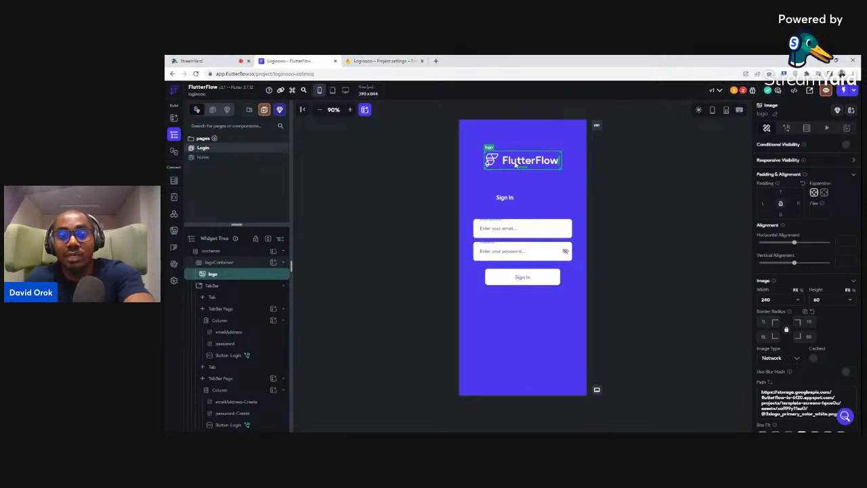
pyautogui.press('Delete')
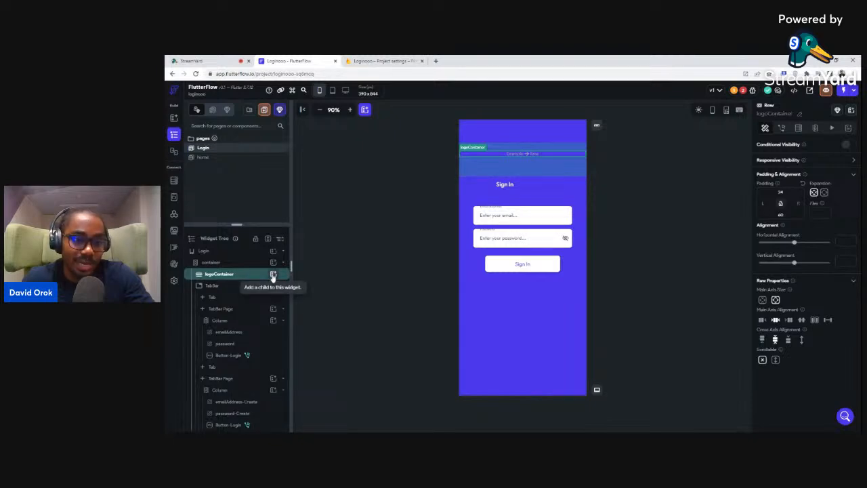
# Add a Text widget inside logoContainer reading 'Loginooo'
pyautogui.click(273, 275)
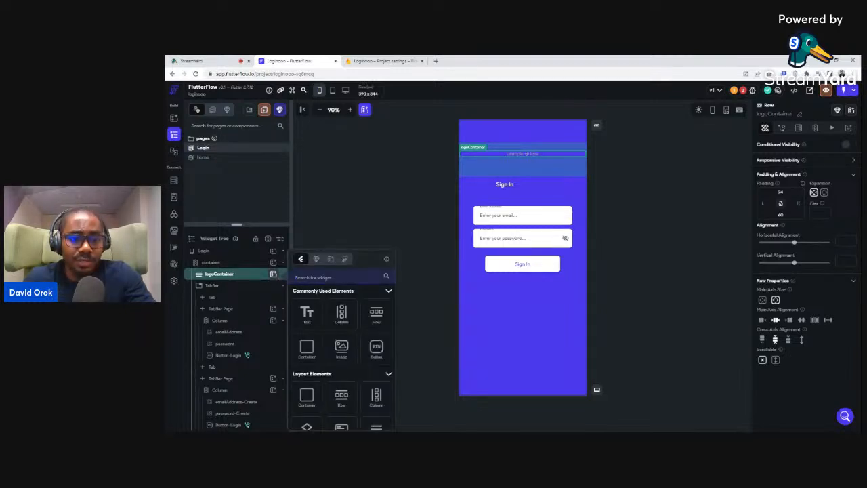
pyautogui.click(306, 314)
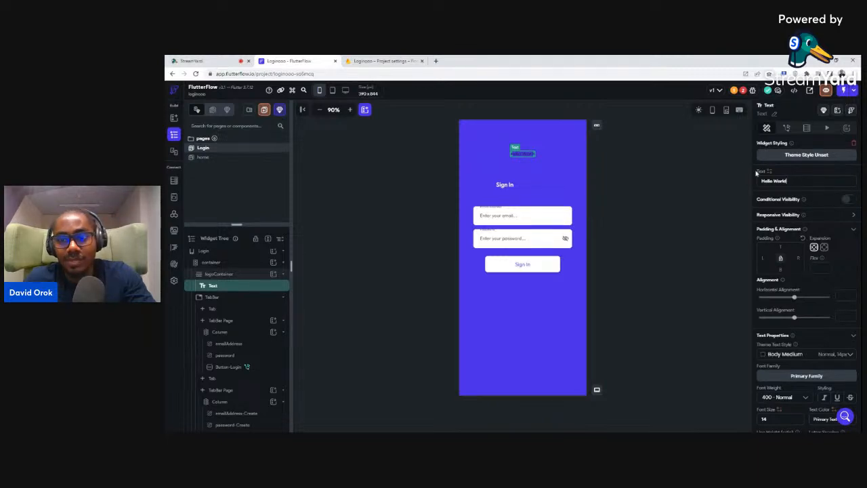
pyautogui.hotkey('ctrl', 'a')
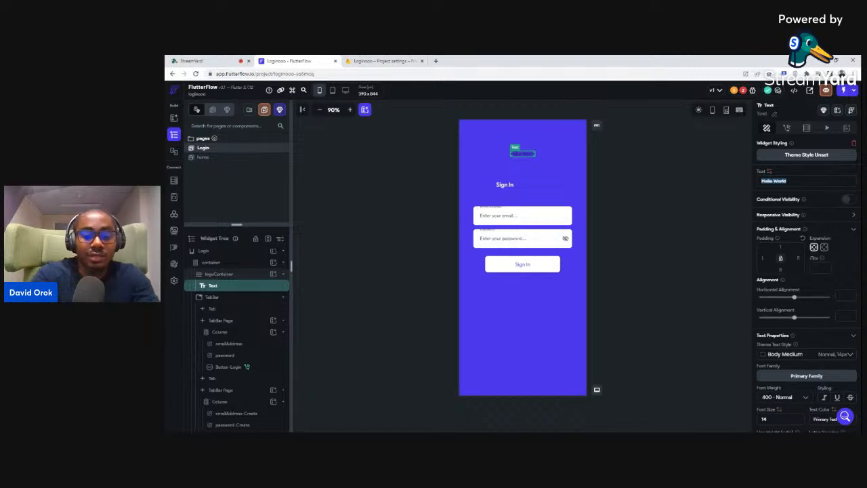
pyautogui.write('Login')
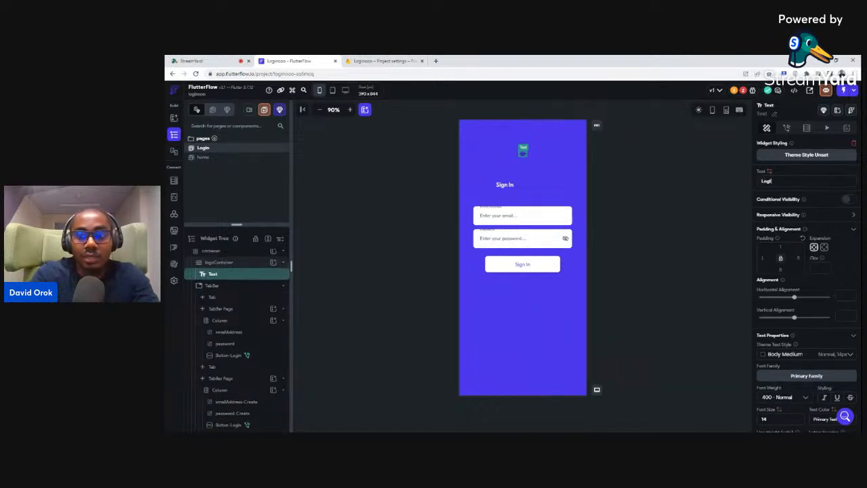
pyautogui.write('ooo')
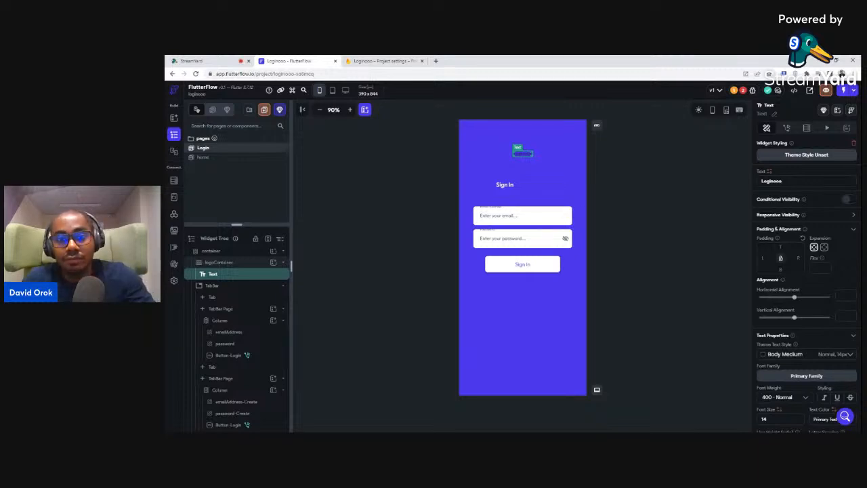
# Style the title 800 Extra Bold, font size 36, in Secondary Background colour
pyautogui.scroll(-3, 811, 292)
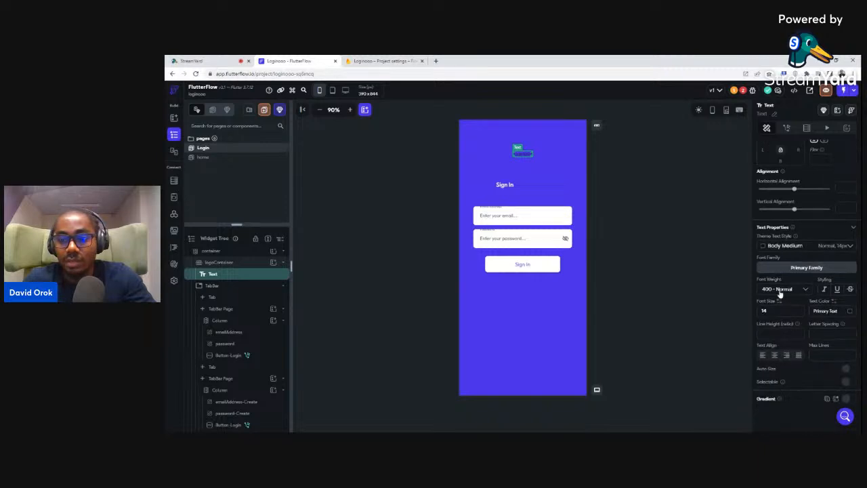
pyautogui.click(780, 292)
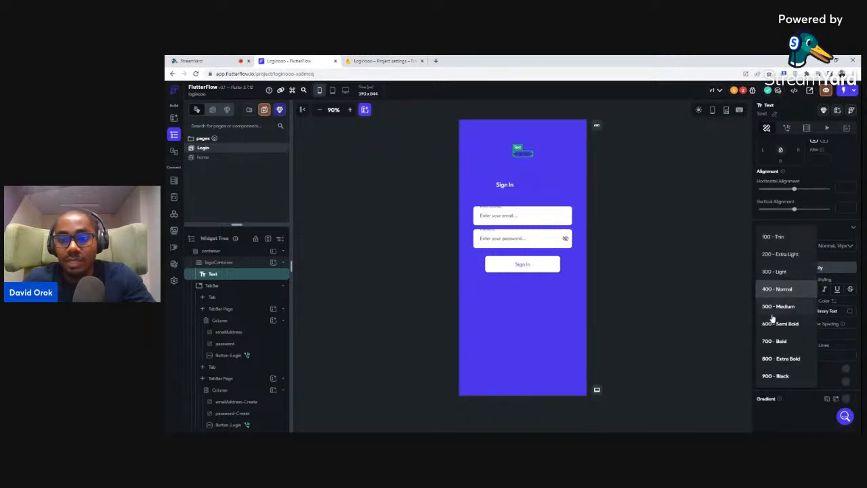
pyautogui.click(771, 359)
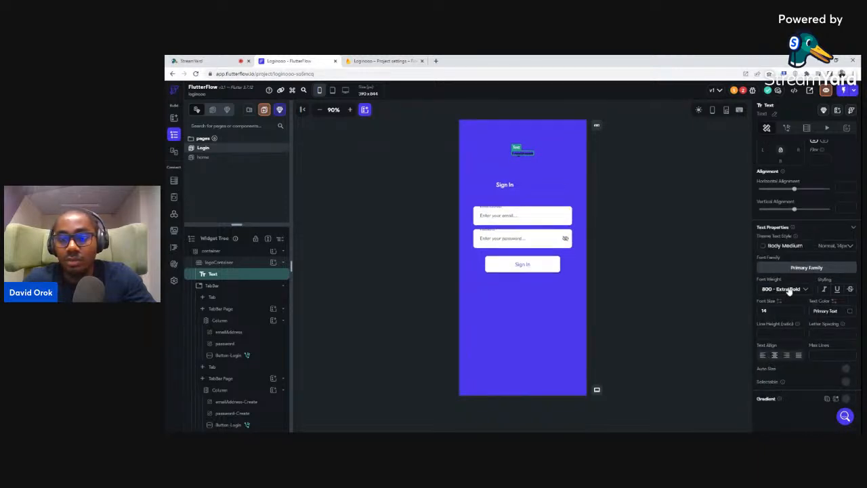
pyautogui.write('36')
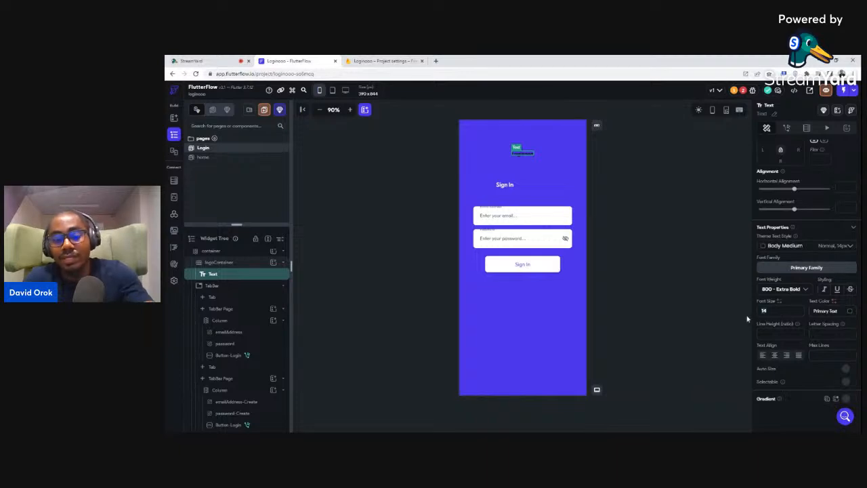
pyautogui.press('Return')
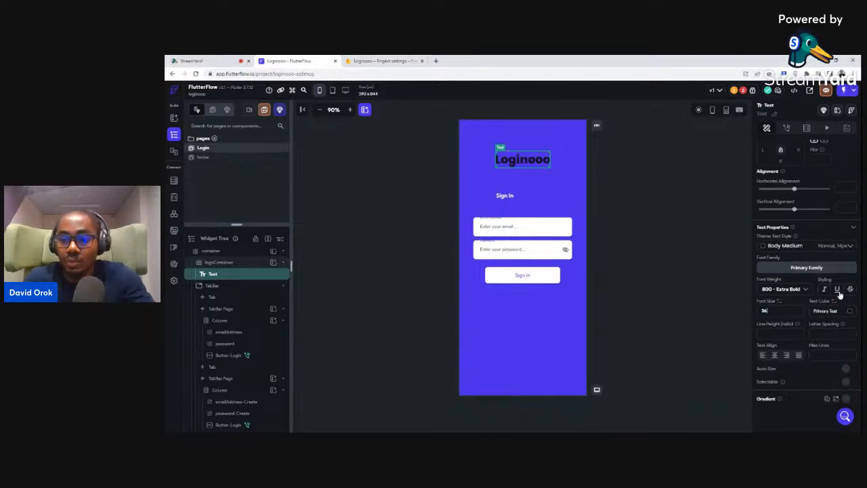
pyautogui.click(849, 312)
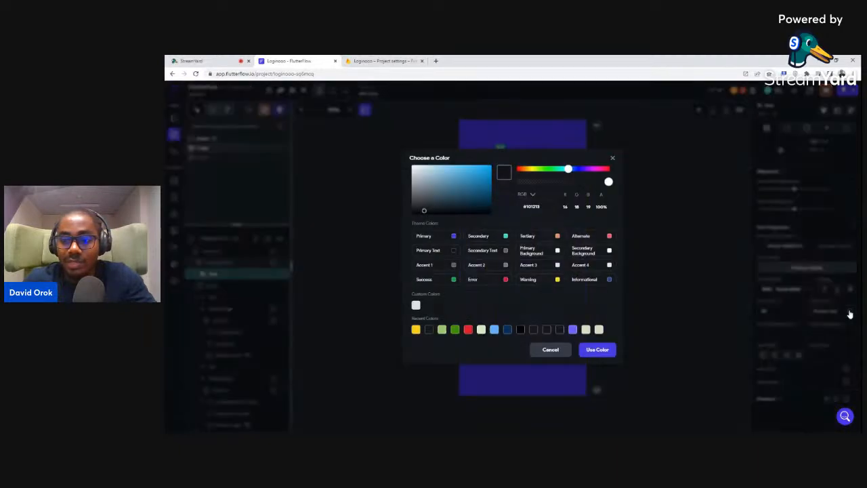
pyautogui.click(610, 251)
pyautogui.click(665, 213)
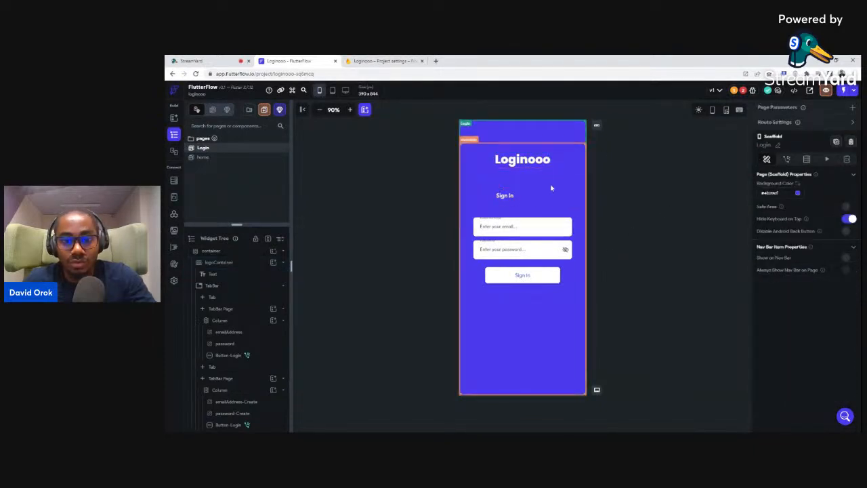
pyautogui.click(743, 91)
# Set Max Lines to 1 on both the Sign In and Sign Up password fields
pyautogui.click(723, 139)
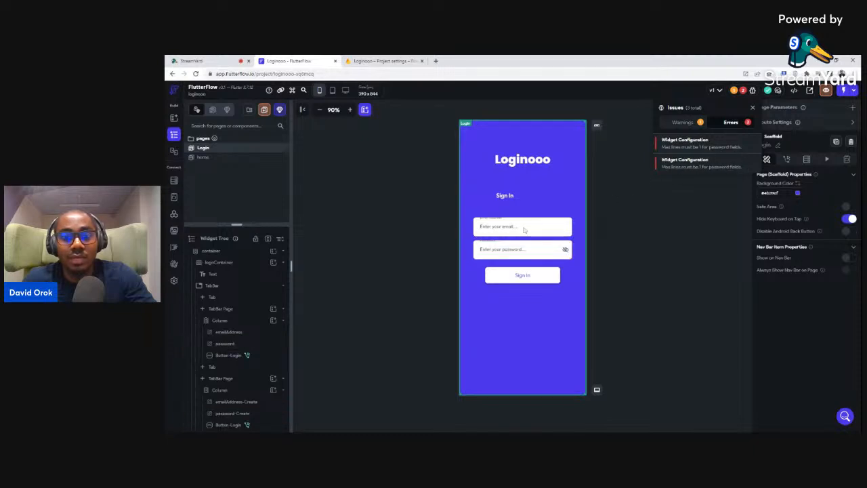
pyautogui.click(509, 252)
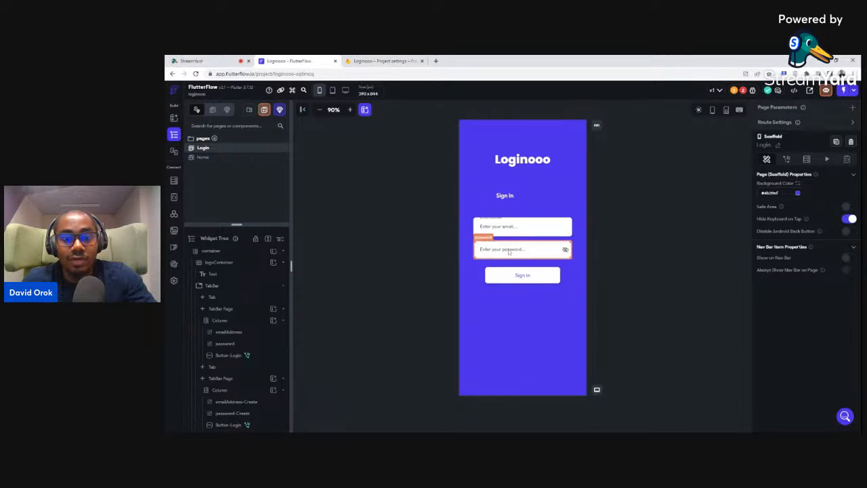
pyautogui.click(509, 252)
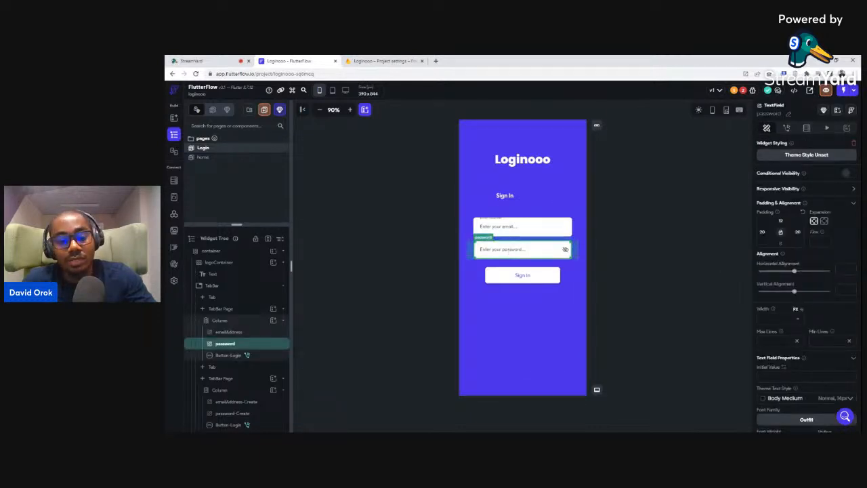
pyautogui.write('1')
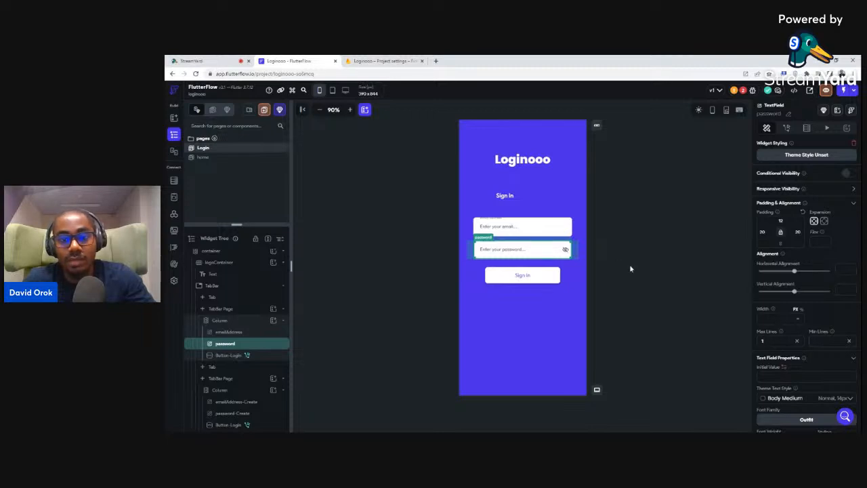
pyautogui.click(541, 197)
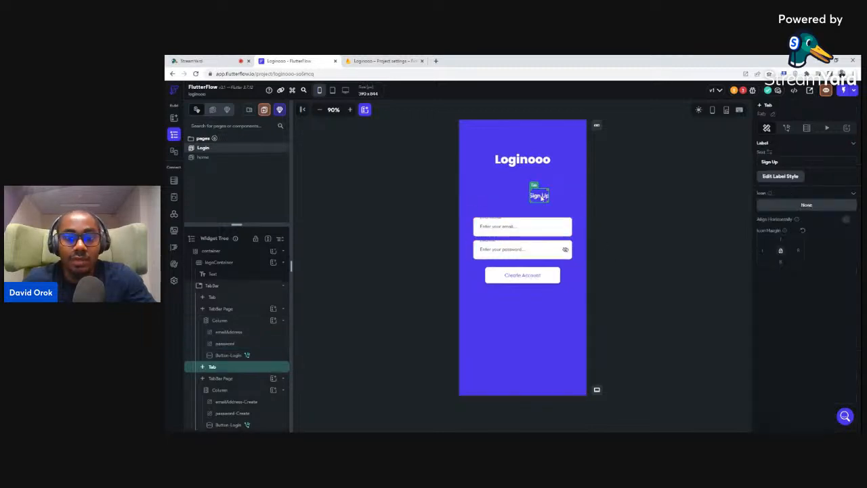
pyautogui.click(521, 251)
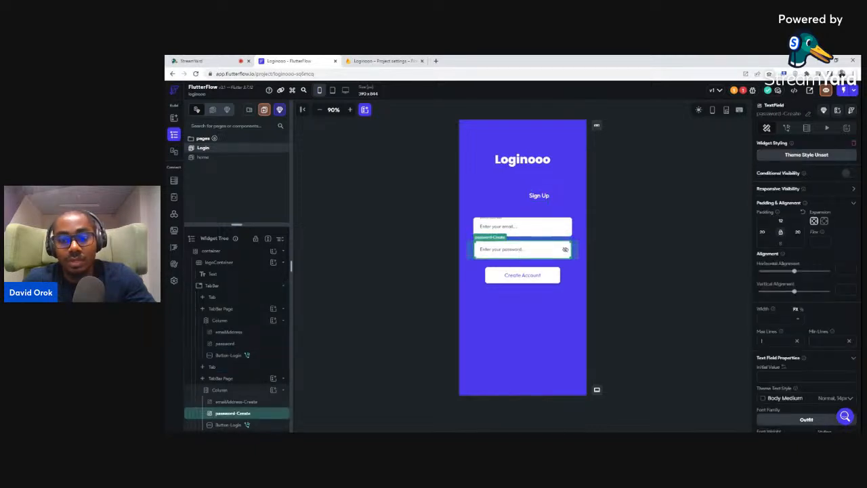
pyautogui.write('1')
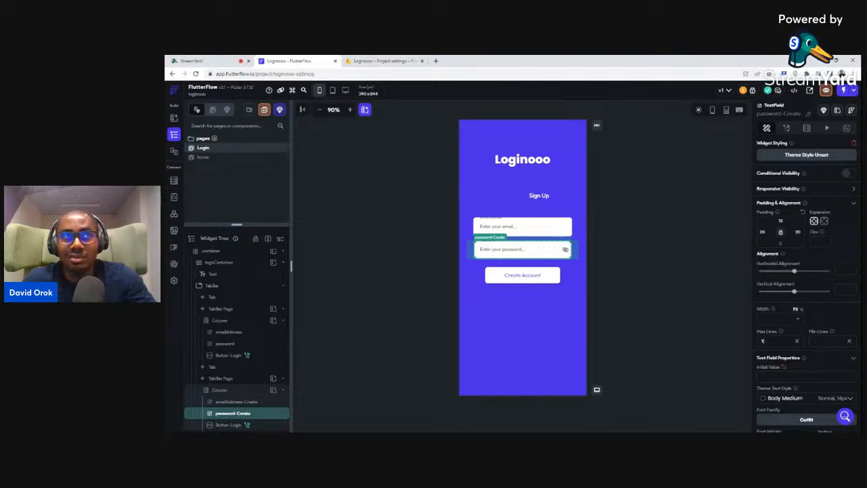
pyautogui.click(639, 229)
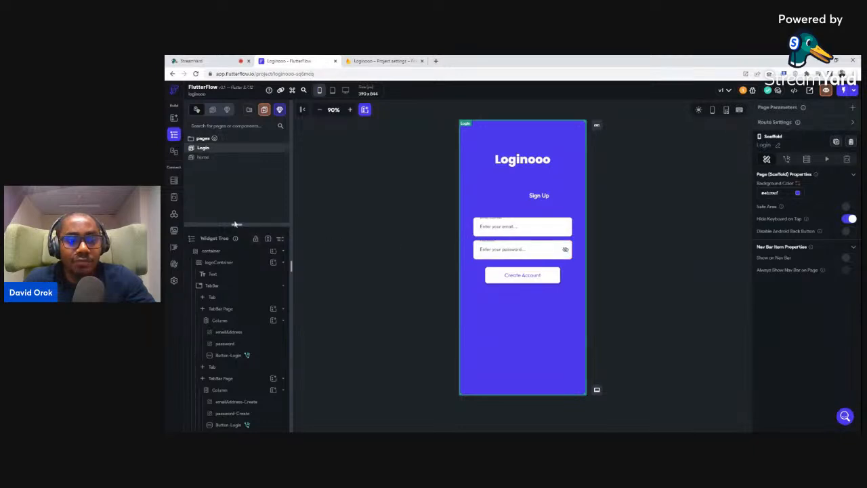
# Set the tab bar's Unselected Color to Secondary Background
pyautogui.moveTo(237, 224); pyautogui.dragTo(237, 168)
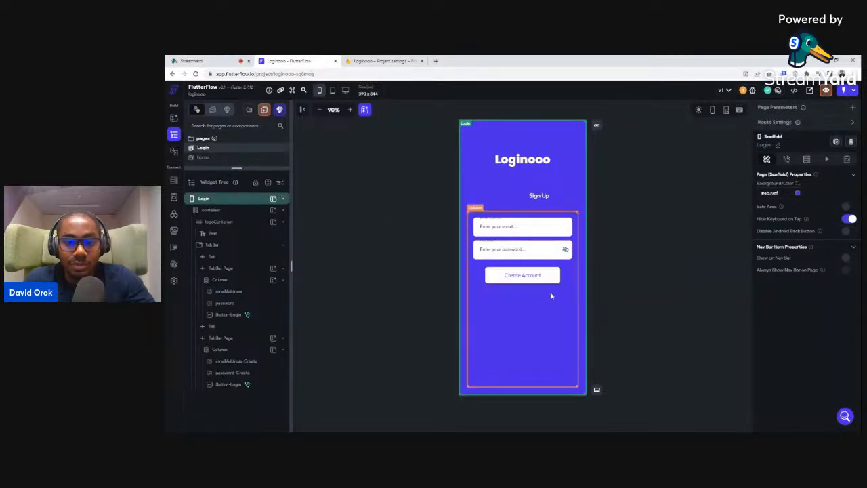
pyautogui.click(501, 196)
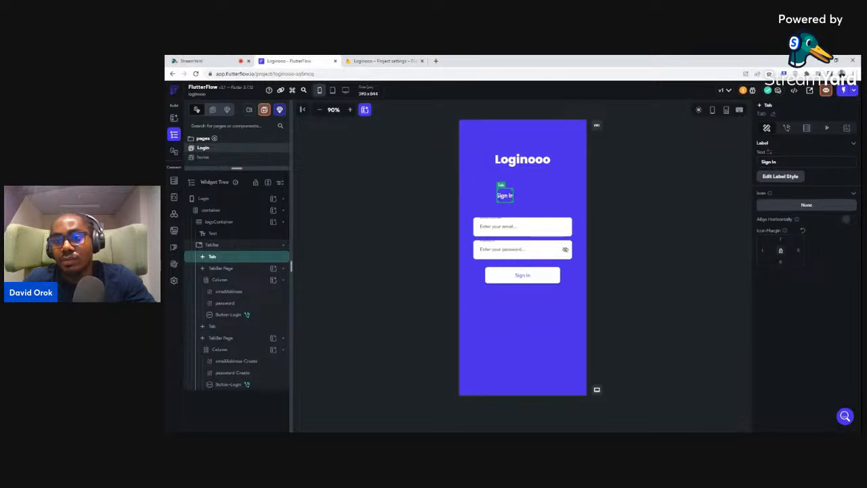
pyautogui.click(785, 177)
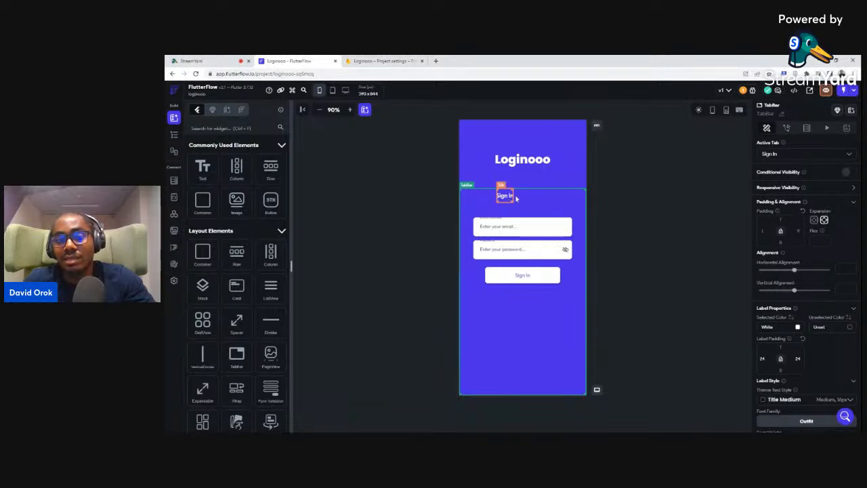
pyautogui.click(851, 328)
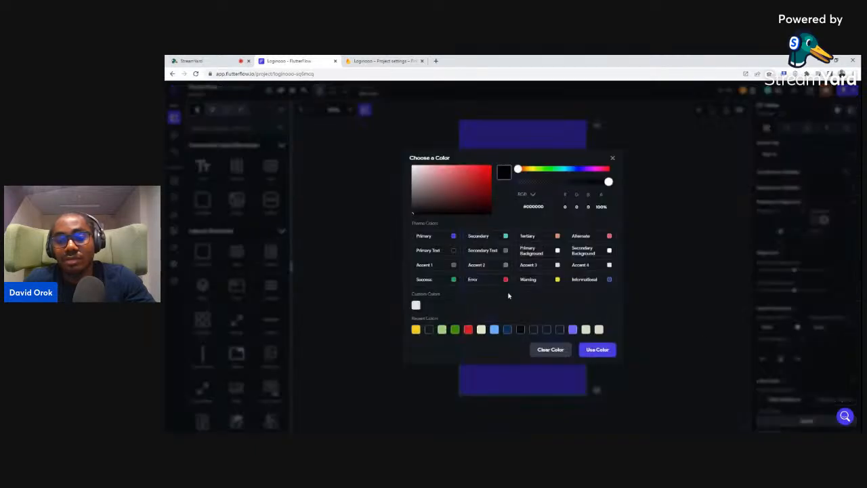
pyautogui.click(610, 251)
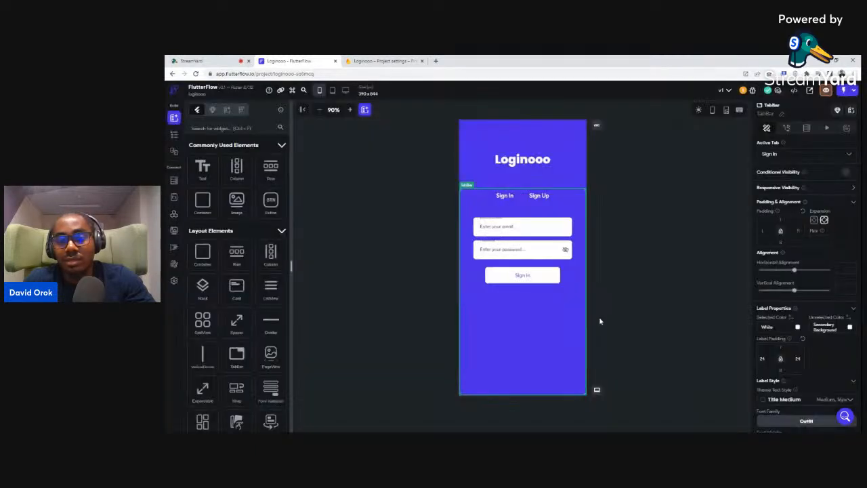
pyautogui.click(647, 189)
# Give the tab bar the Indicator style and preview the Sign In and Sign Up tabs
pyautogui.click(508, 195)
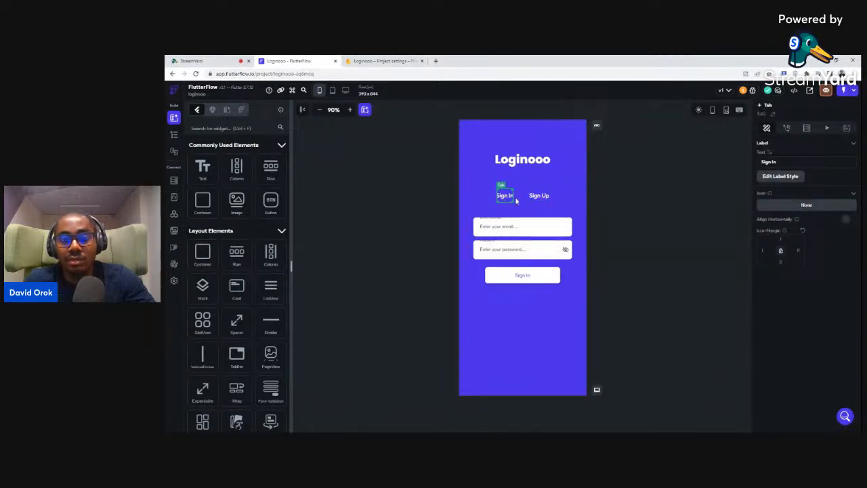
pyautogui.click(791, 176)
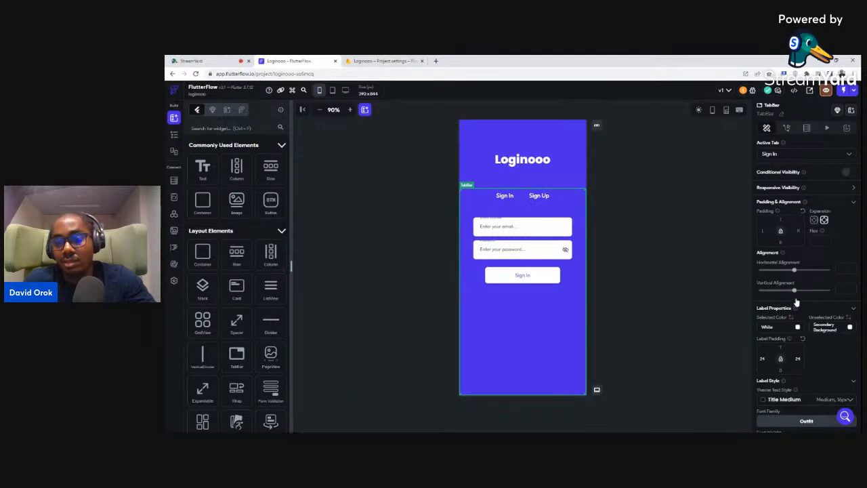
pyautogui.scroll(-4, 800, 308)
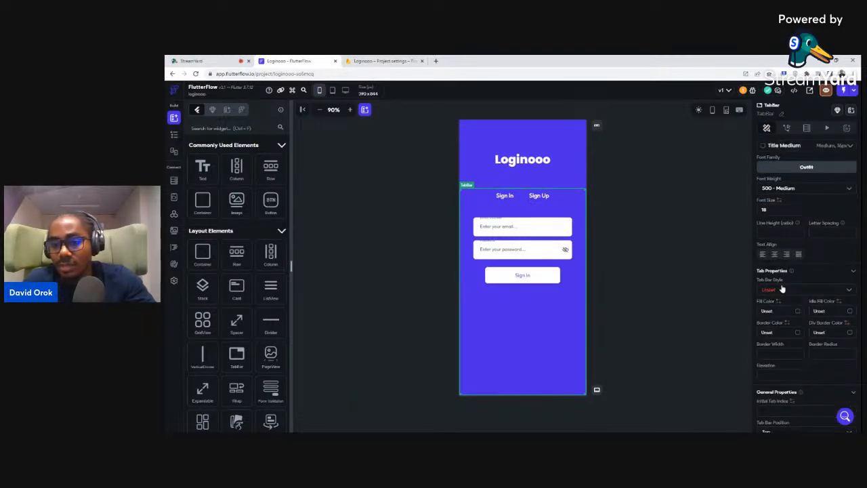
pyautogui.click(770, 290)
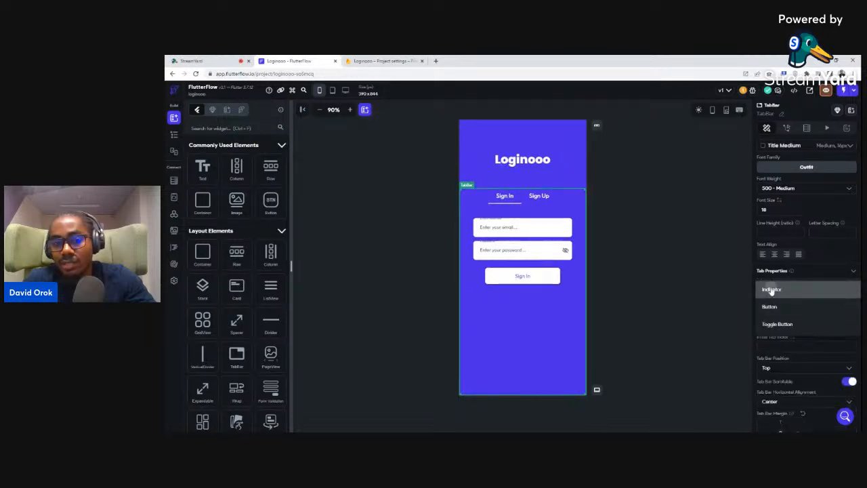
pyautogui.click(771, 290)
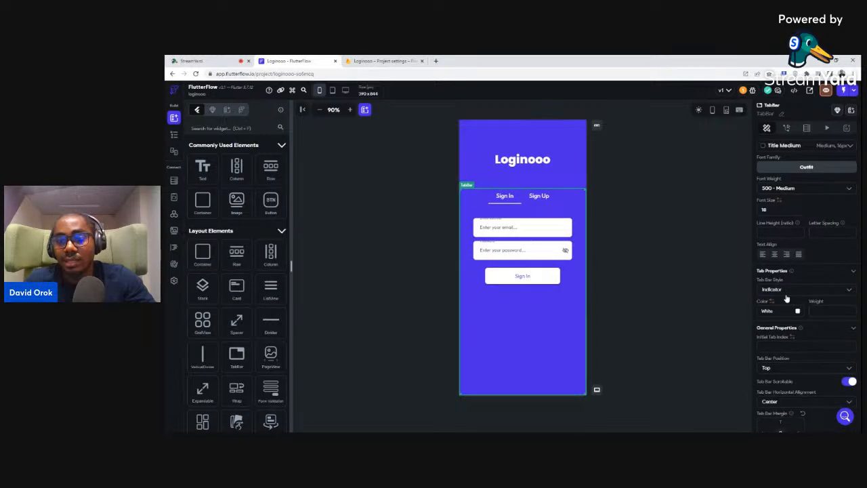
pyautogui.click(537, 197)
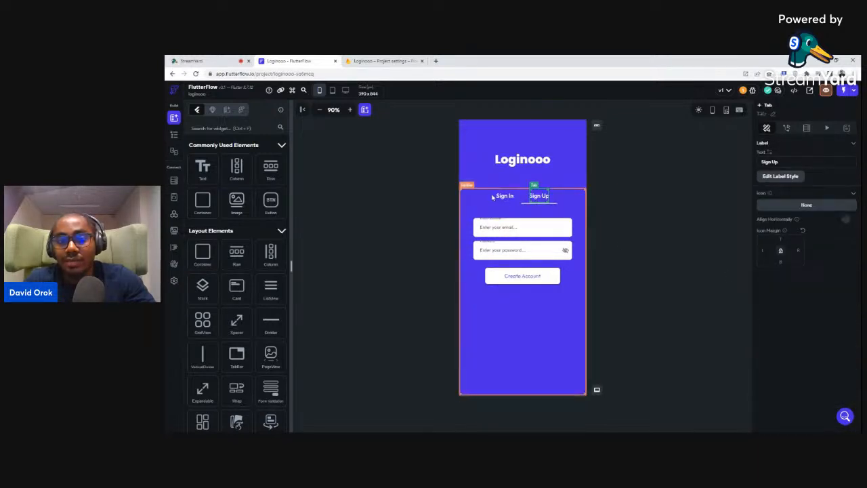
pyautogui.click(505, 198)
pyautogui.click(532, 199)
pyautogui.click(504, 196)
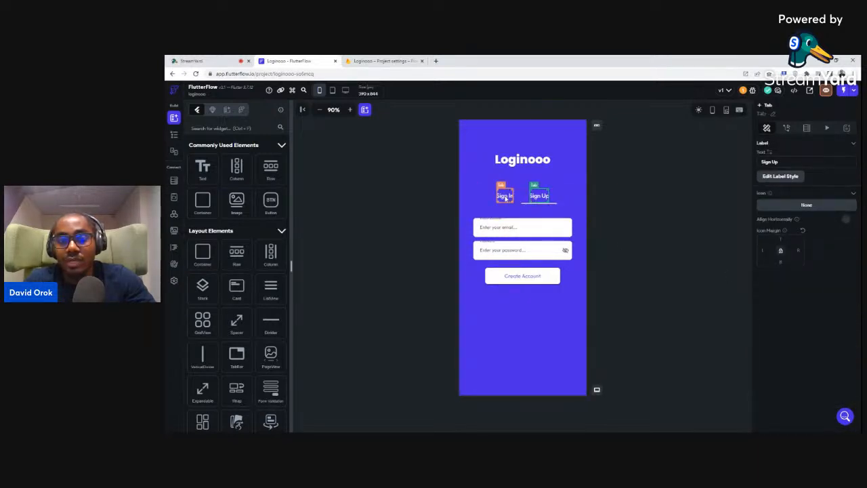
pyautogui.click(624, 193)
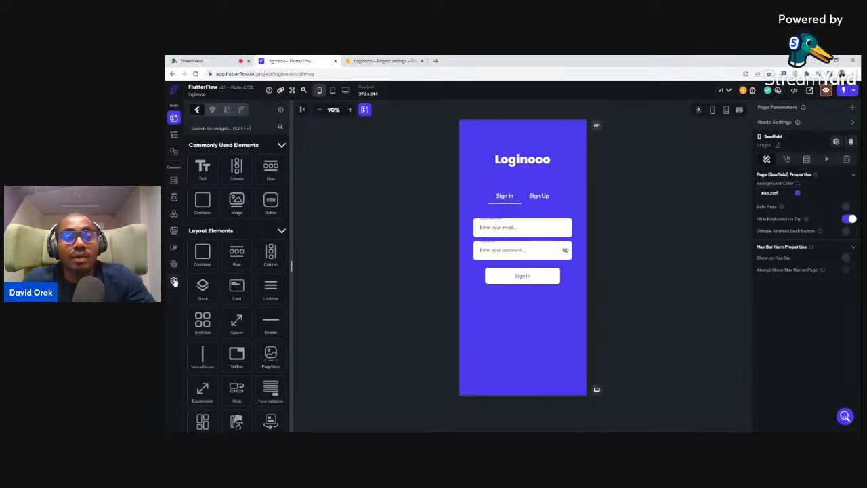
# View the users collection schema, then move to the Firebase console
pyautogui.click(174, 181)
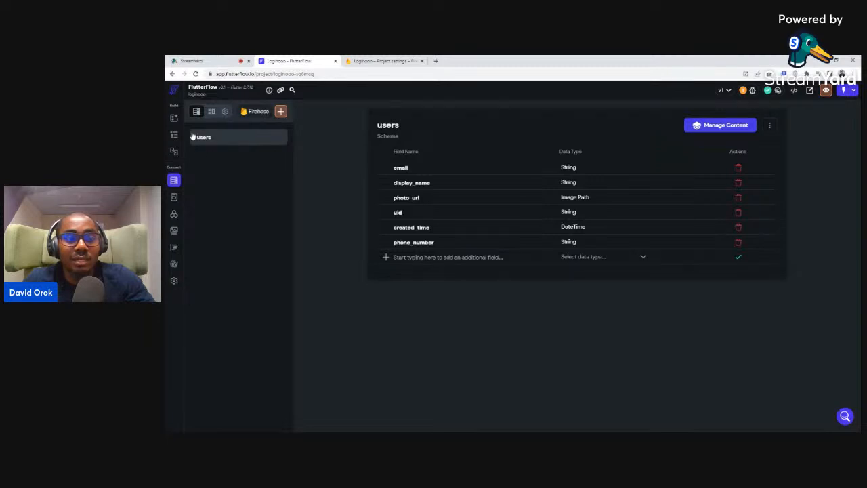
pyautogui.click(355, 61)
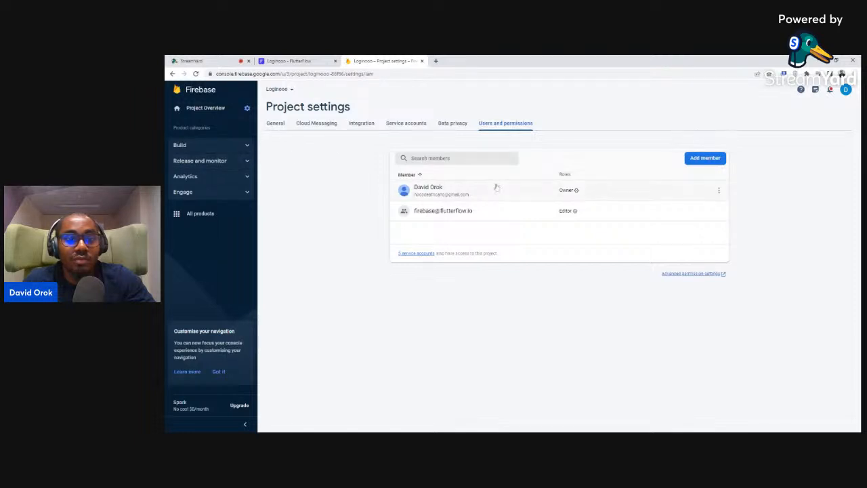
# Enable and save Email/Password sign-in under Authentication, then go to Firestore Database
pyautogui.click(206, 147)
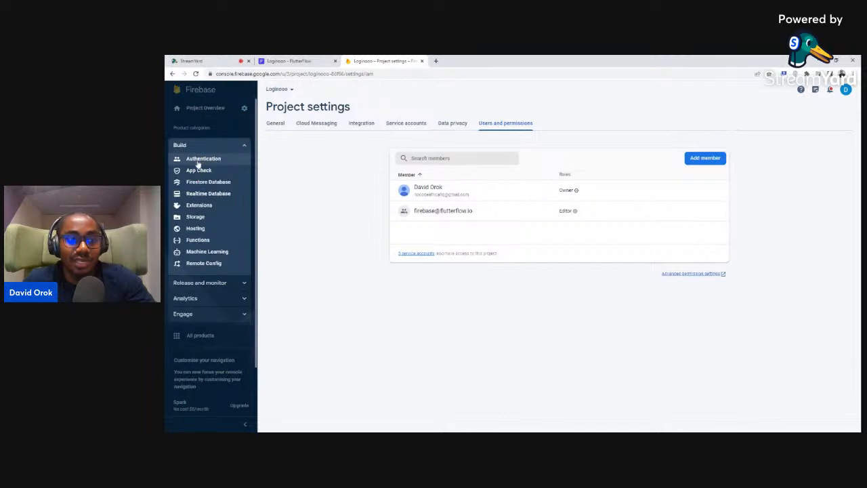
pyautogui.click(198, 160)
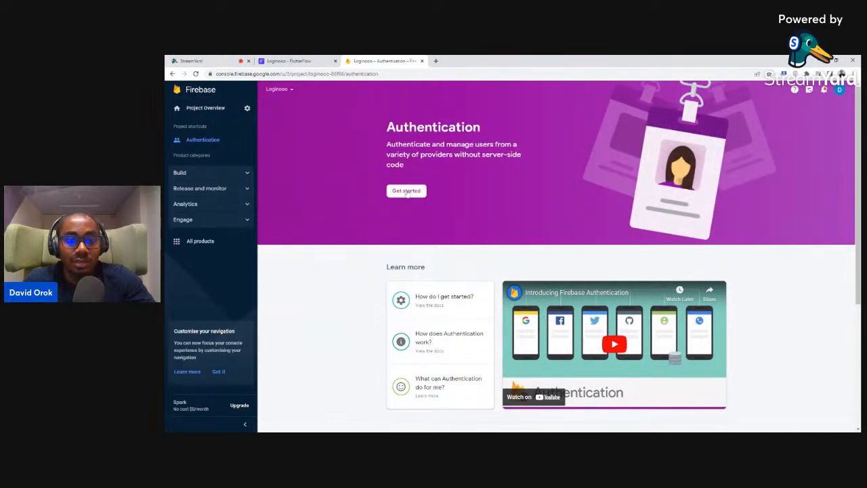
pyautogui.click(407, 192)
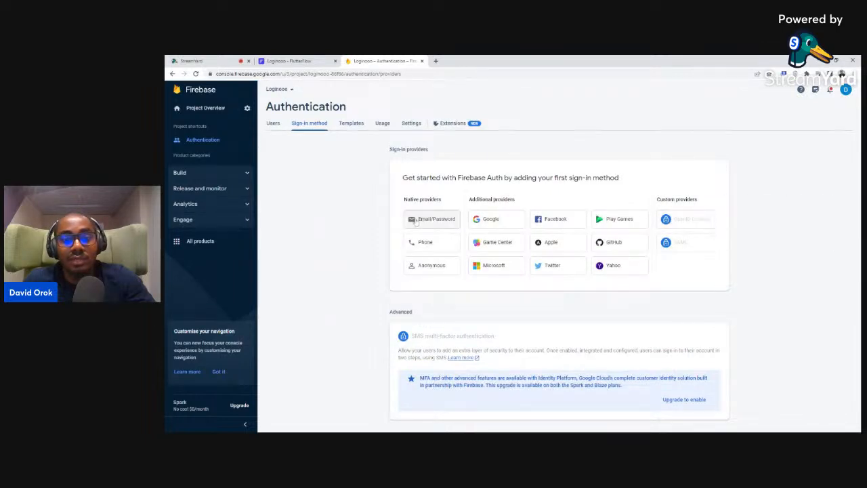
pyautogui.click(415, 221)
pyautogui.click(625, 196)
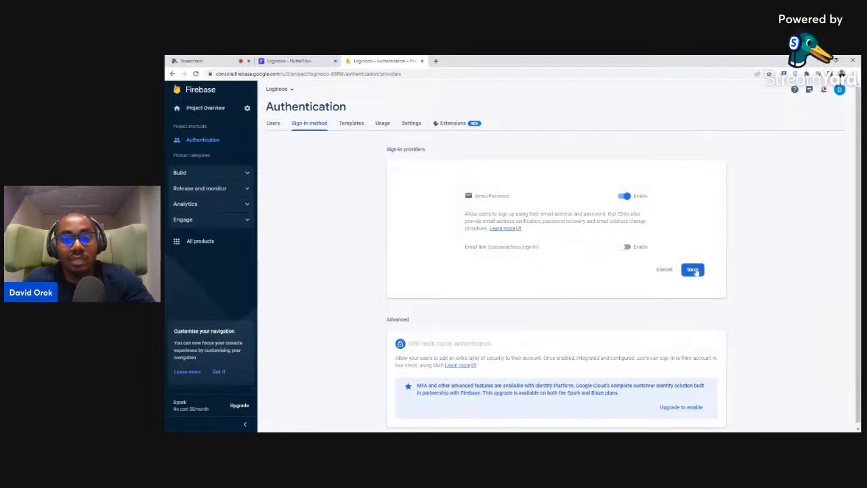
pyautogui.click(693, 270)
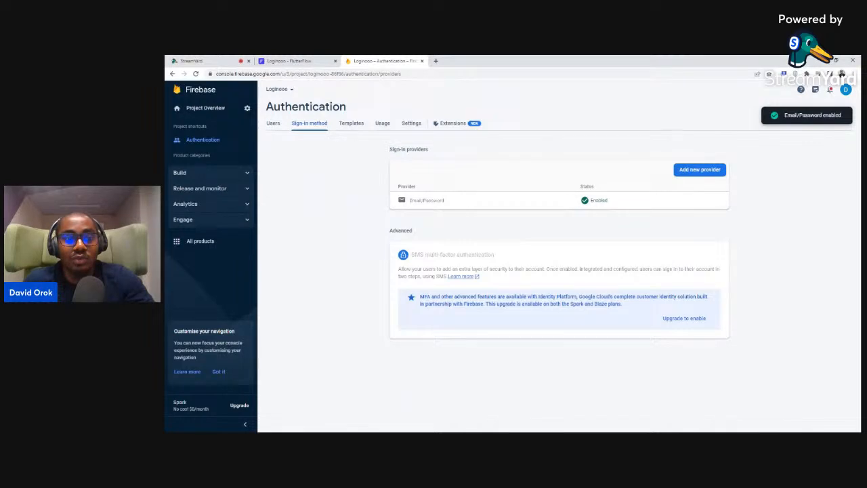
pyautogui.click(228, 173)
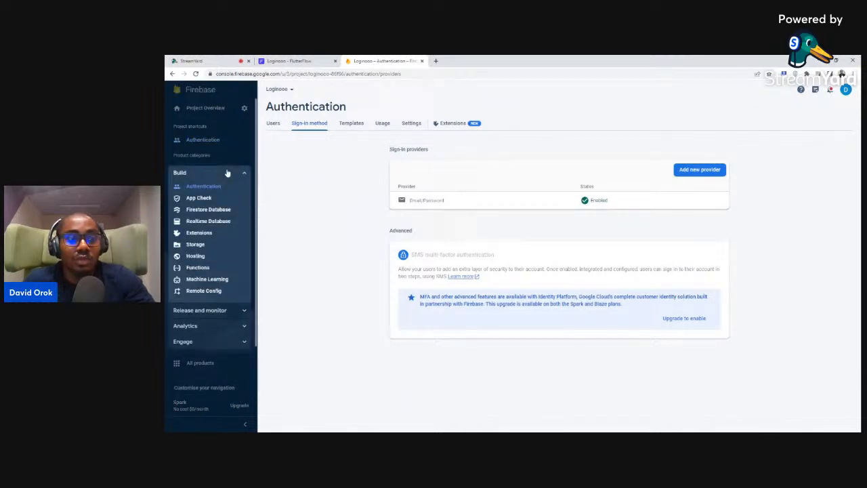
pyautogui.click(212, 210)
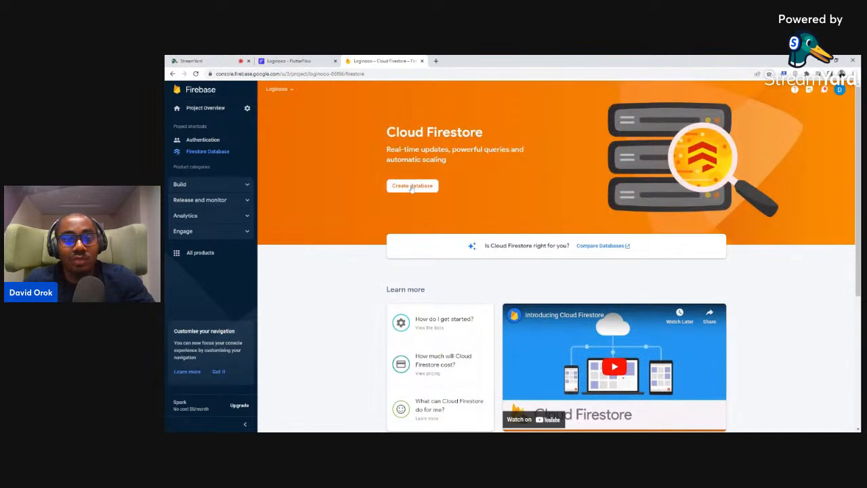
# Create the Firestore database in test mode at nam5 (United States), then reload the page
pyautogui.click(411, 187)
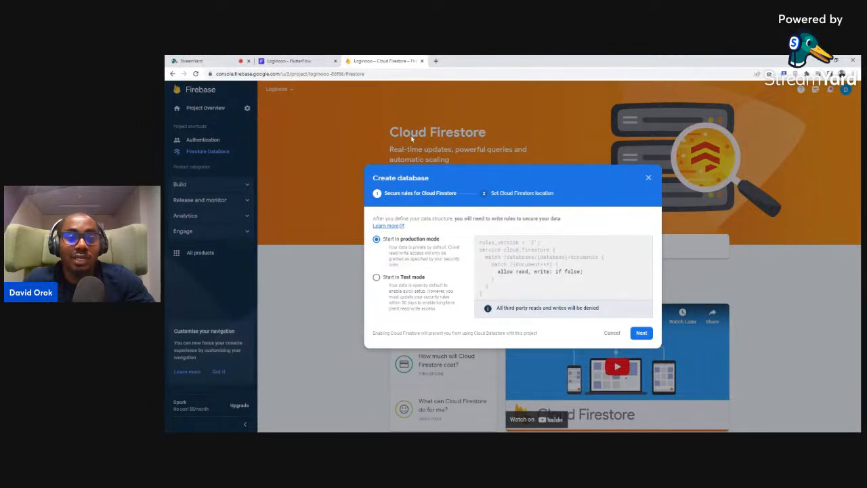
pyautogui.click(377, 280)
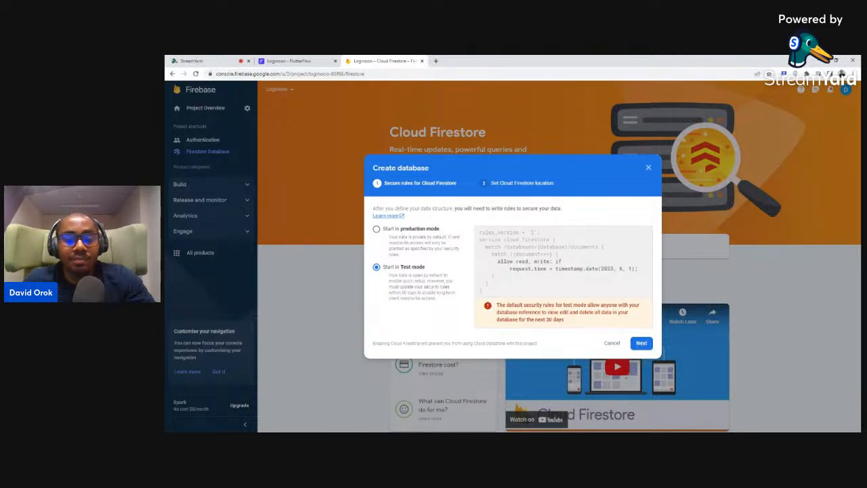
pyautogui.click(641, 343)
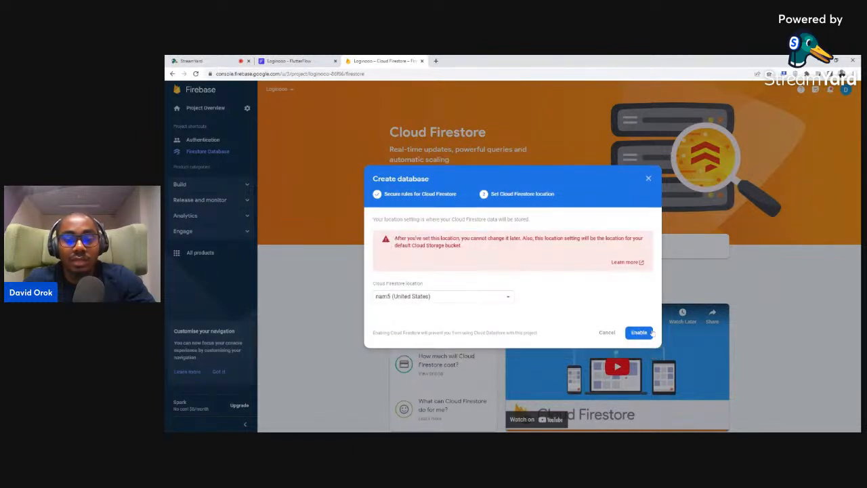
pyautogui.click(639, 333)
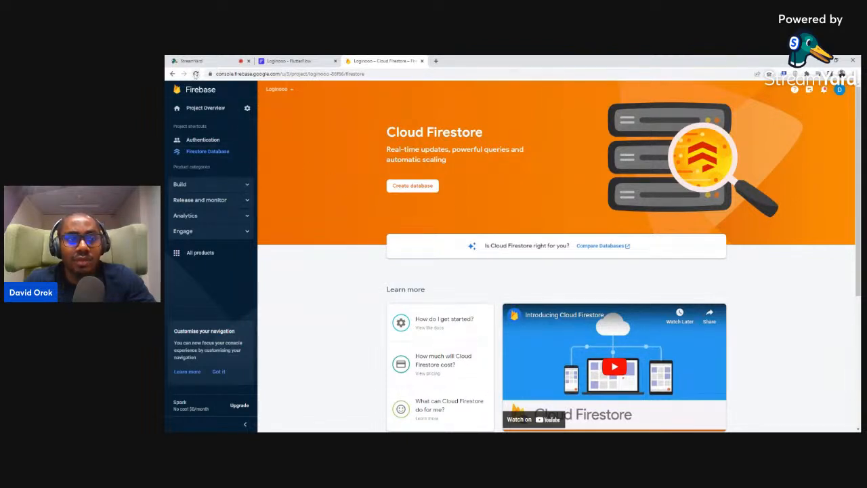
pyautogui.click(196, 73)
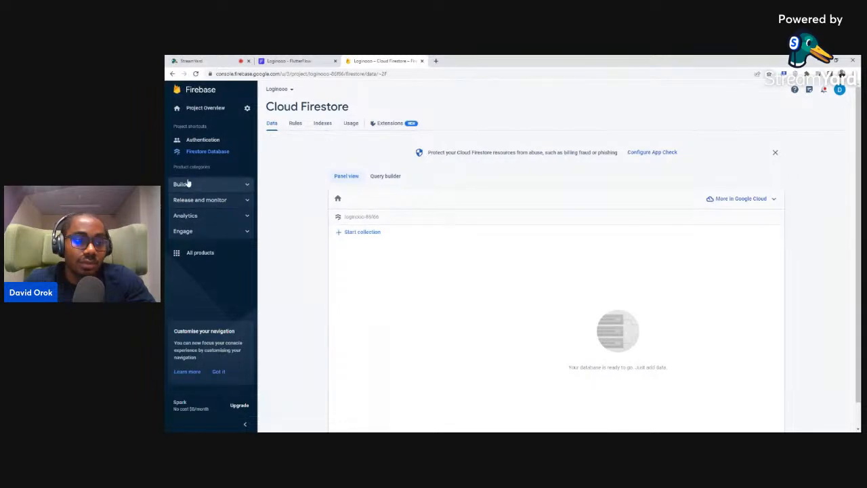
# Set up Cloud Storage's default bucket in test mode, then revisit the Firestore data view
pyautogui.click(207, 185)
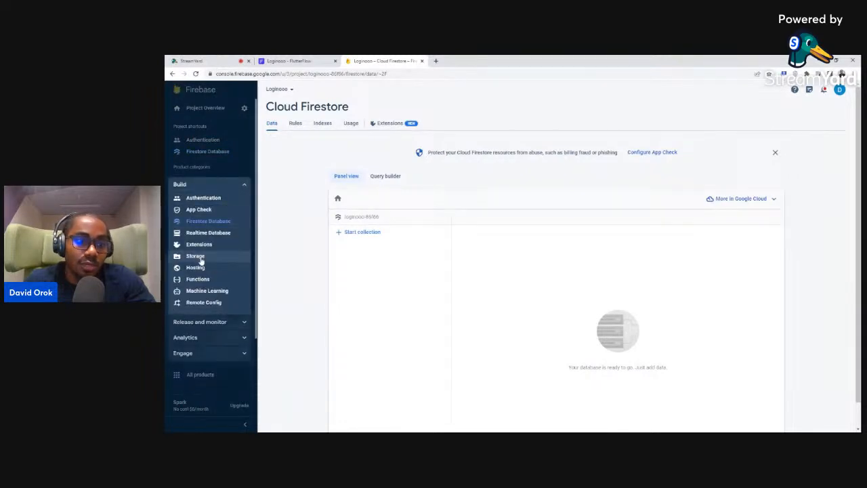
pyautogui.click(202, 256)
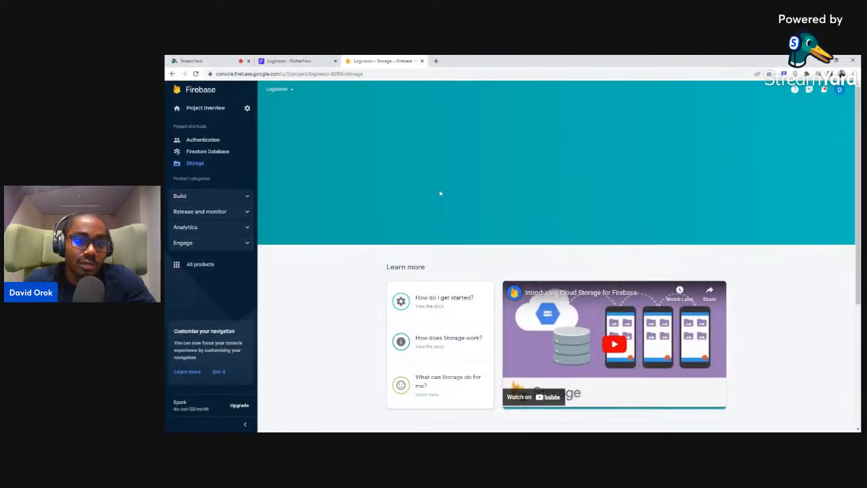
pyautogui.click(405, 191)
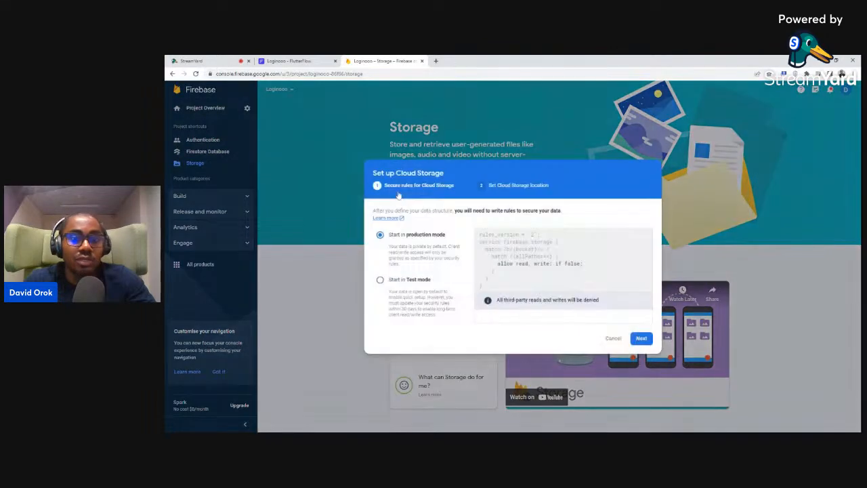
pyautogui.click(381, 277)
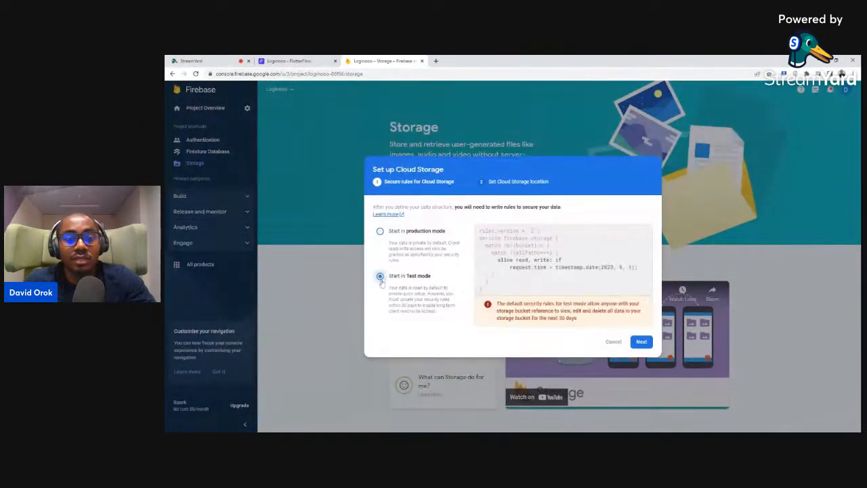
pyautogui.click(641, 342)
pyautogui.click(640, 301)
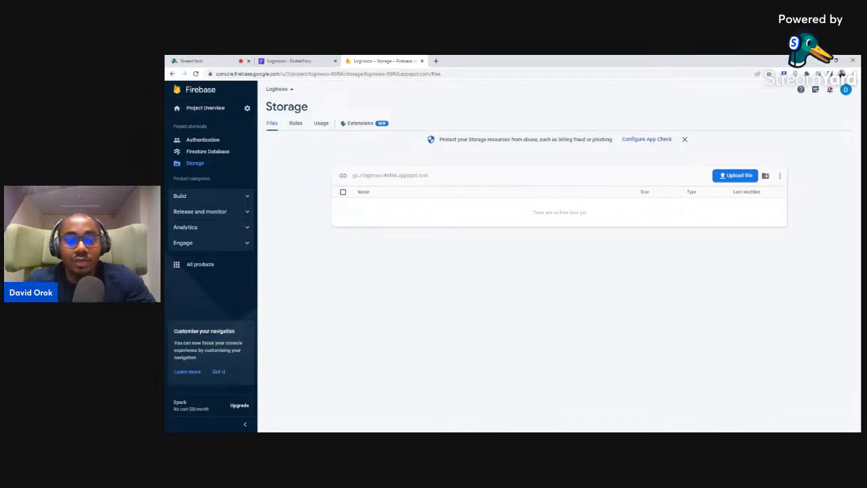
pyautogui.click(218, 151)
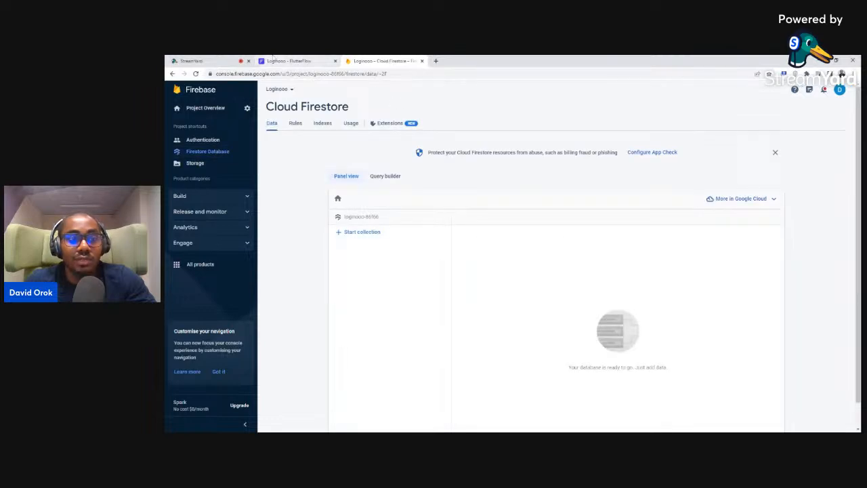
pyautogui.click(318, 61)
# Go back to editing the Login page in FlutterFlow
pyautogui.click(175, 137)
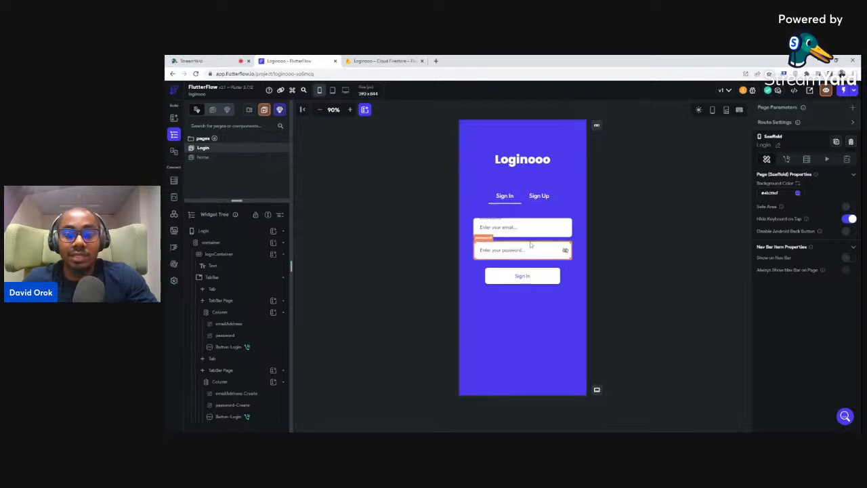
# Switch the canvas to the Sign Up tab and select its Create Account button
pyautogui.click(528, 278)
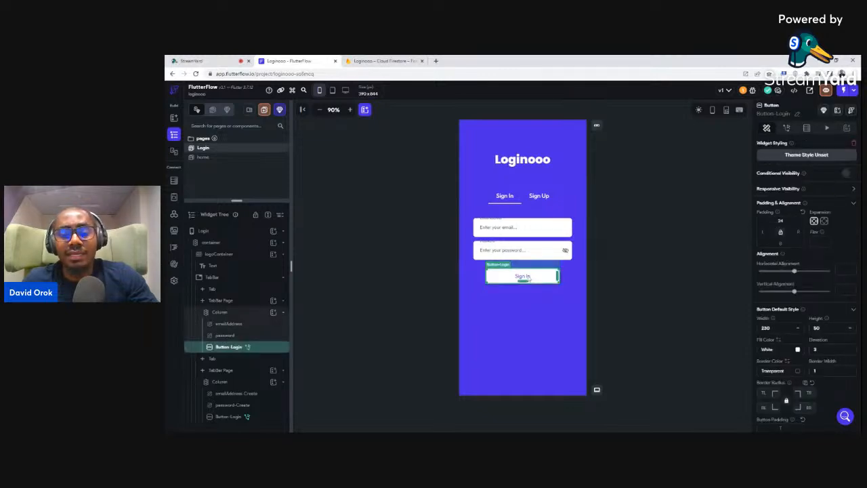
pyautogui.click(540, 196)
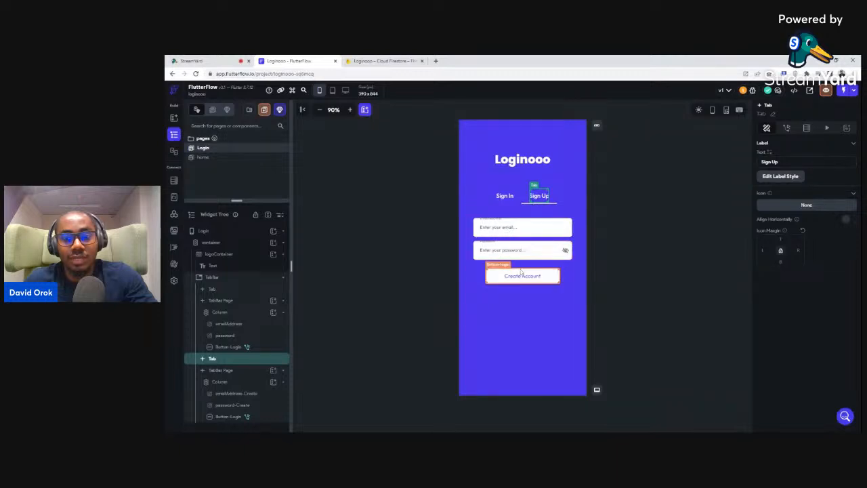
pyautogui.click(550, 277)
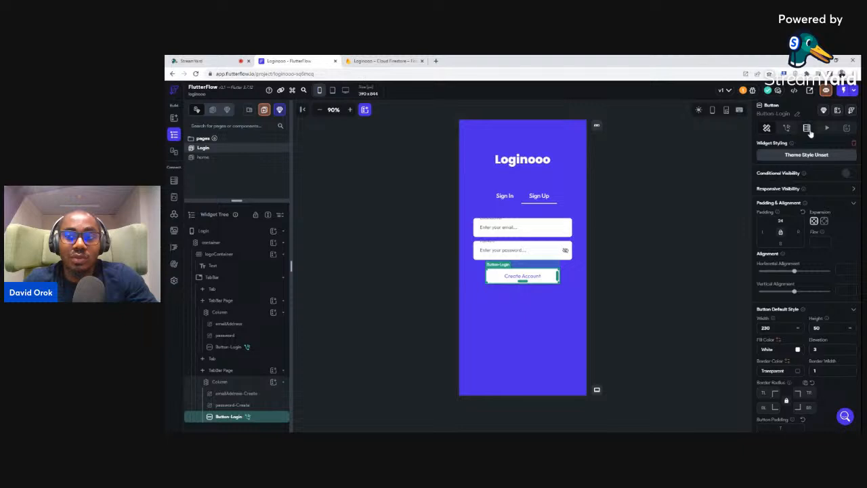
# Delete the Create Account button's existing Auth Create Account action, leaving no on-tap actions
pyautogui.click(786, 128)
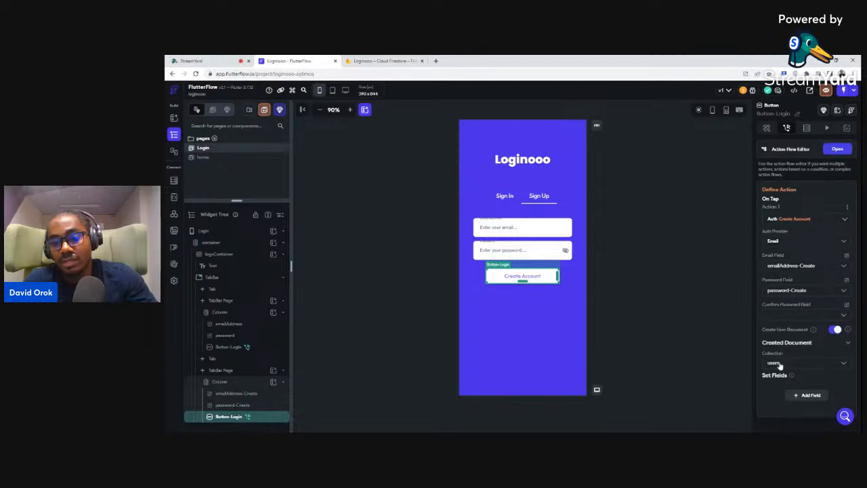
pyautogui.scroll(-1, 779, 365)
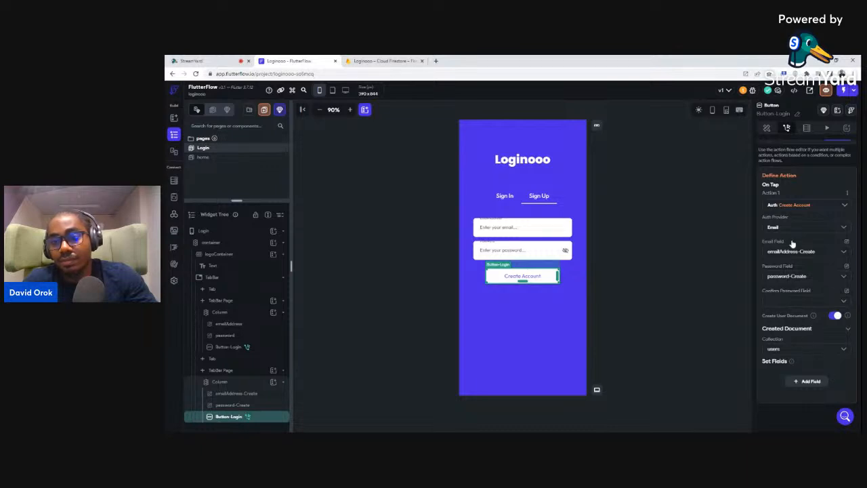
pyautogui.scroll(1, 811, 204)
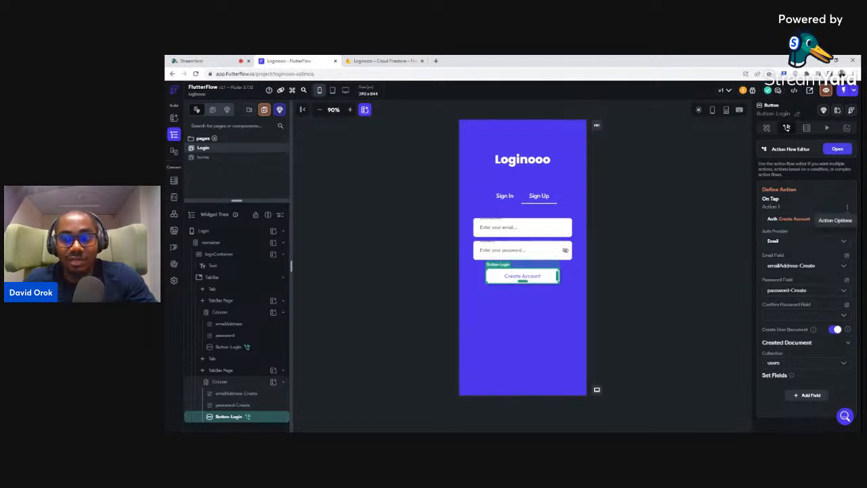
pyautogui.click(846, 208)
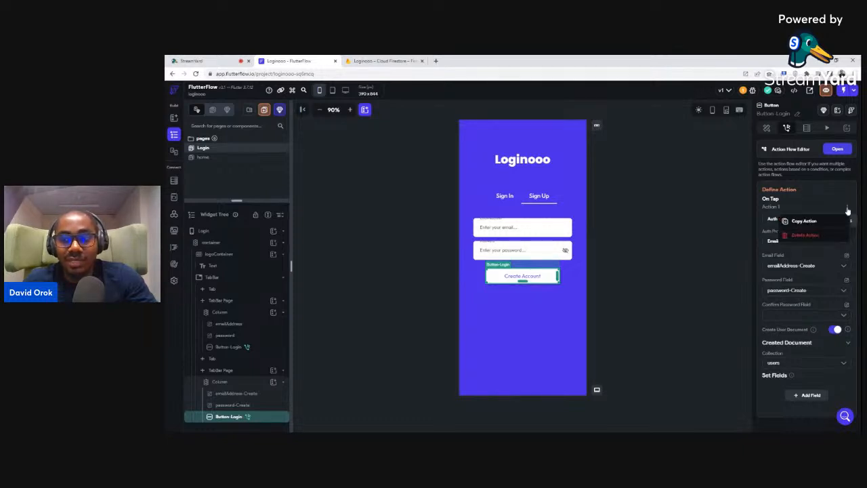
pyautogui.click(796, 238)
pyautogui.click(562, 275)
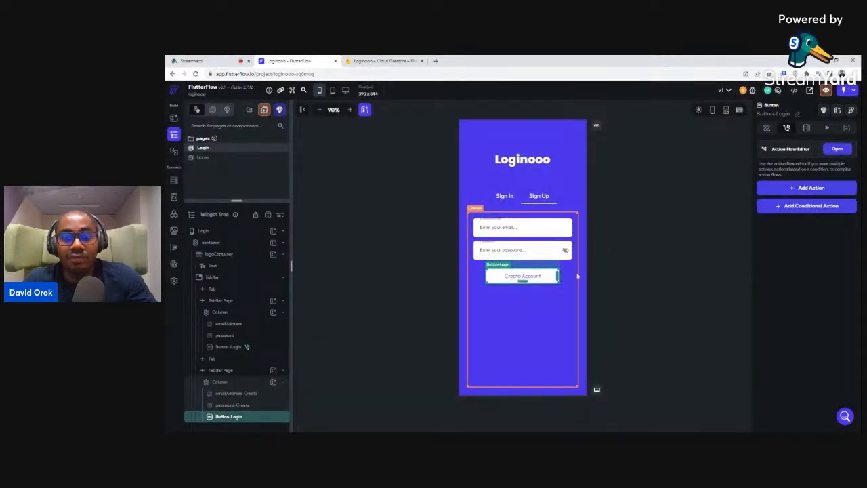
# Add a Firebase Authentication Create Account action with Email as the auth provider
pyautogui.click(802, 191)
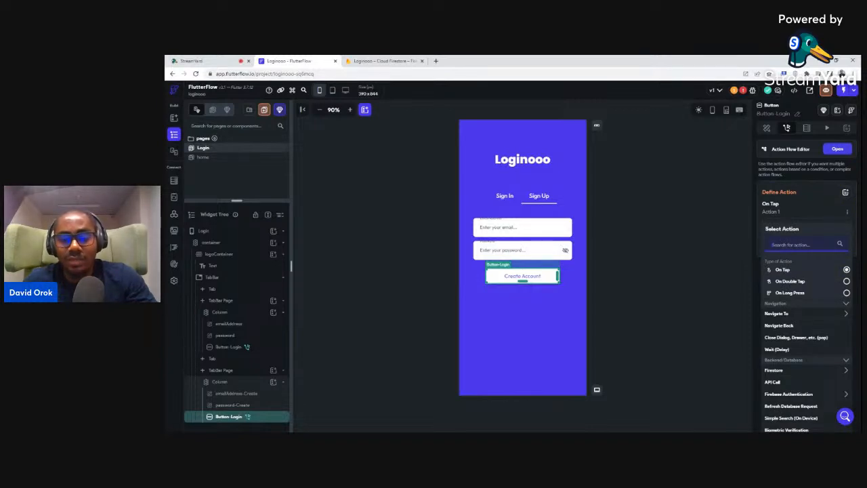
pyautogui.scroll(-1, 790, 315)
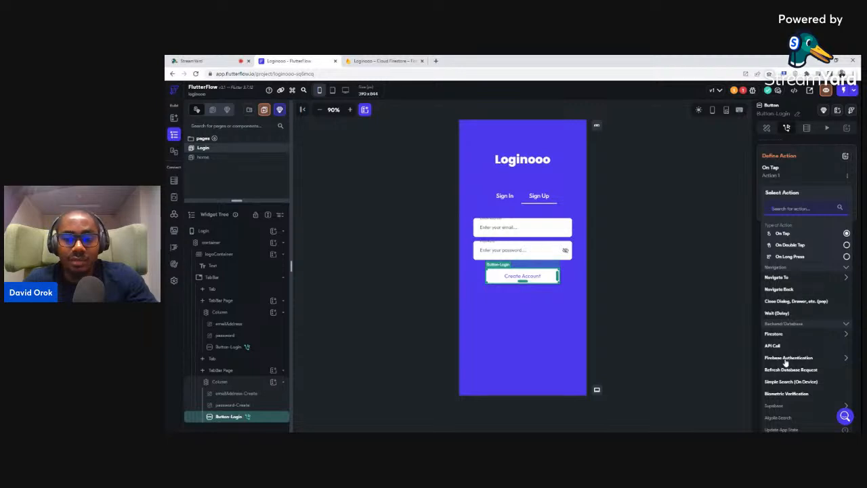
pyautogui.click(785, 358)
pyautogui.scroll(-1, 787, 359)
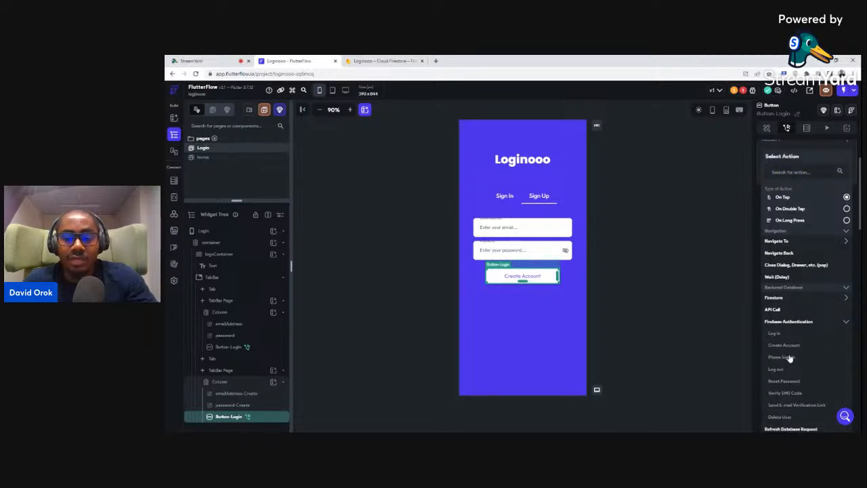
pyautogui.click(780, 345)
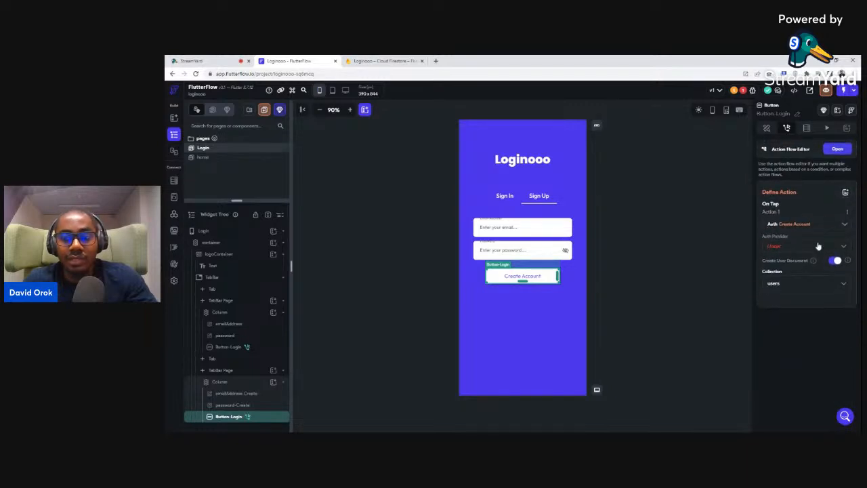
pyautogui.click(774, 247)
pyautogui.click(775, 253)
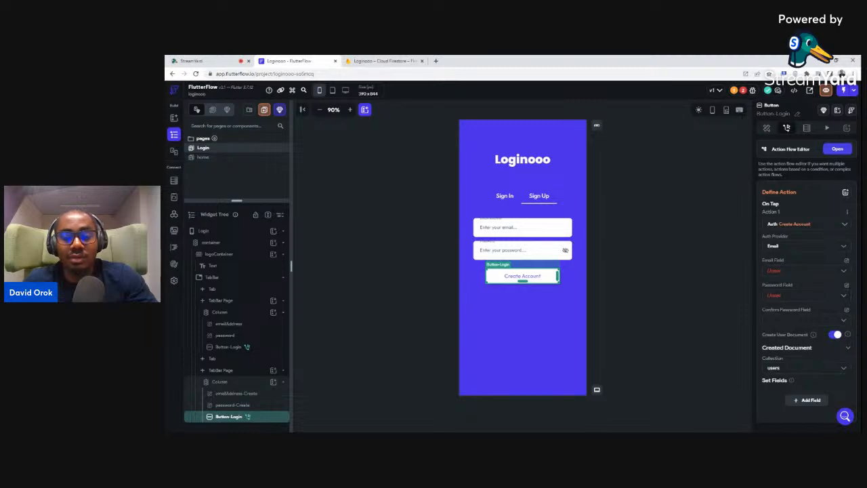
# Leave the action's email field choices unset and select the emailAddress-Create text field on Sign Up
pyautogui.click(776, 270)
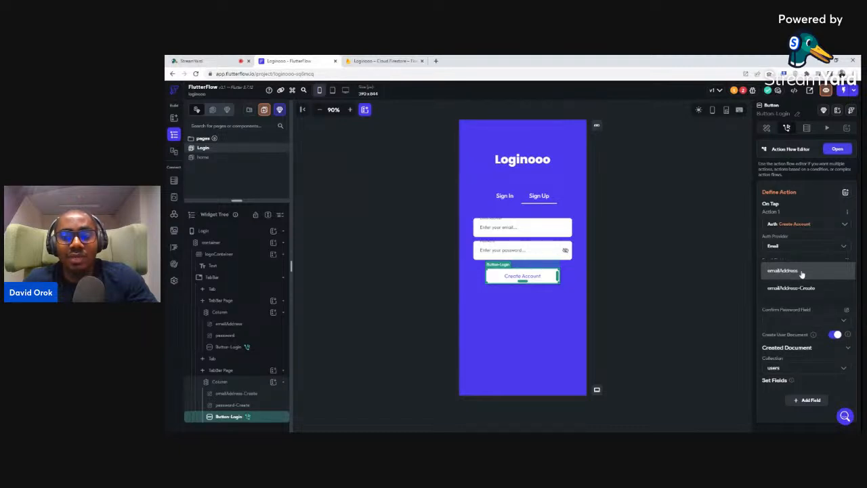
pyautogui.click(789, 255)
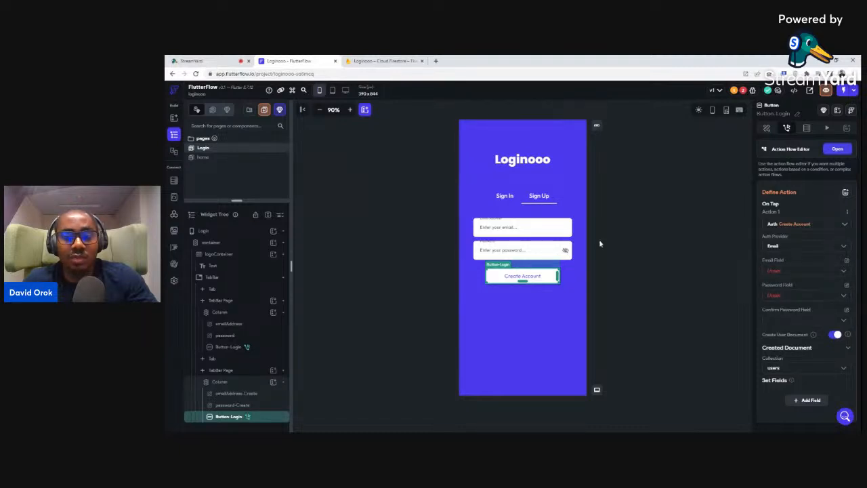
pyautogui.click(502, 230)
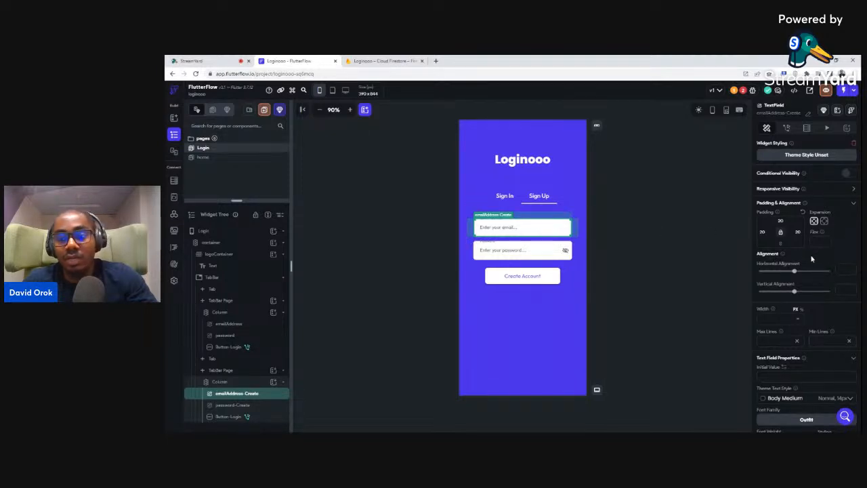
pyautogui.scroll(-5, 817, 259)
pyautogui.scroll(-5, 820, 255)
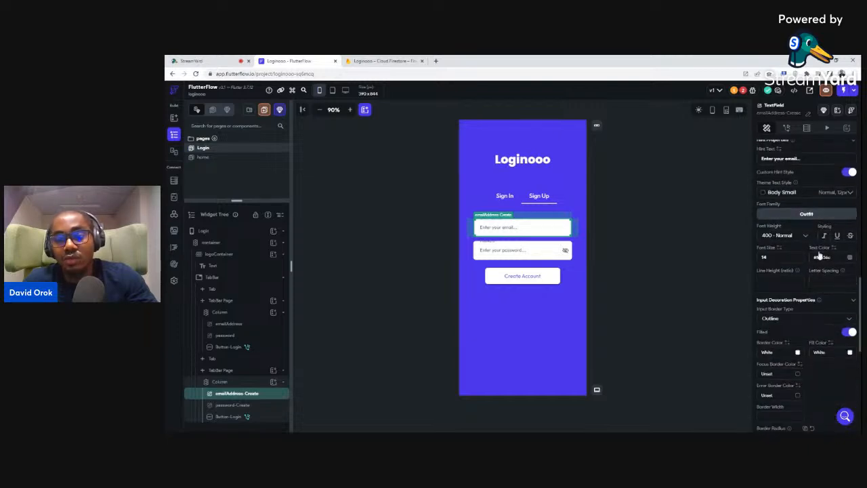
pyautogui.scroll(-4, 831, 284)
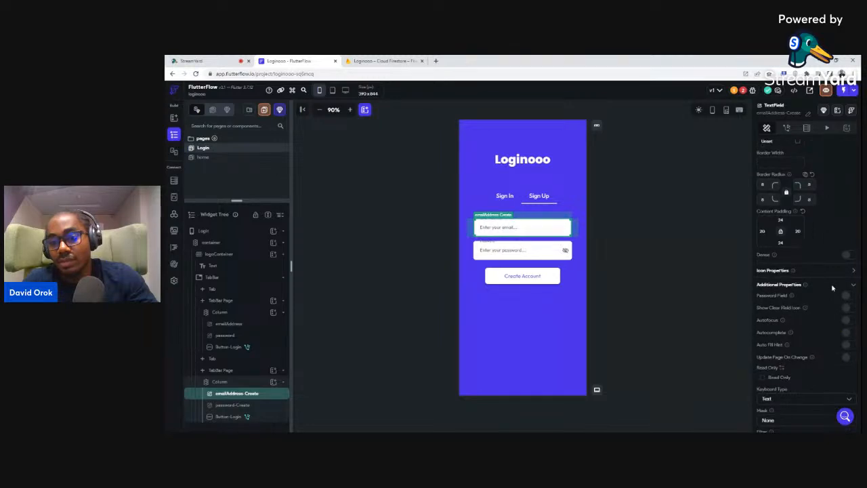
pyautogui.scroll(4, 831, 283)
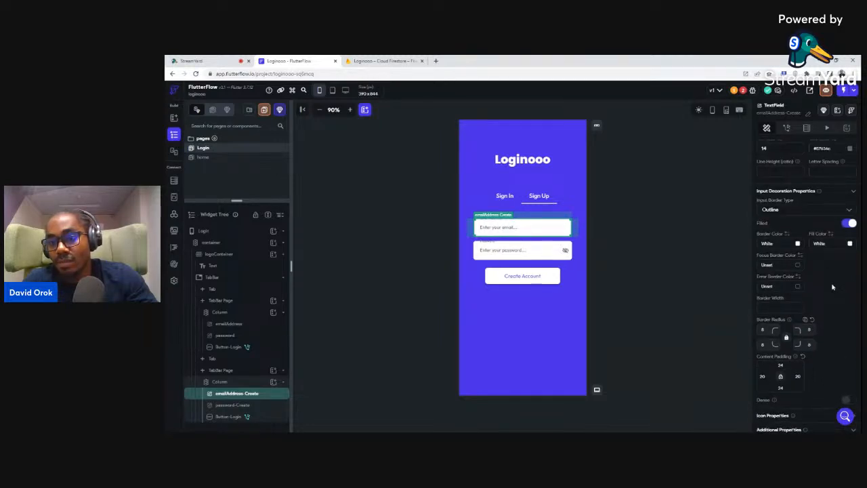
pyautogui.scroll(-4, 832, 287)
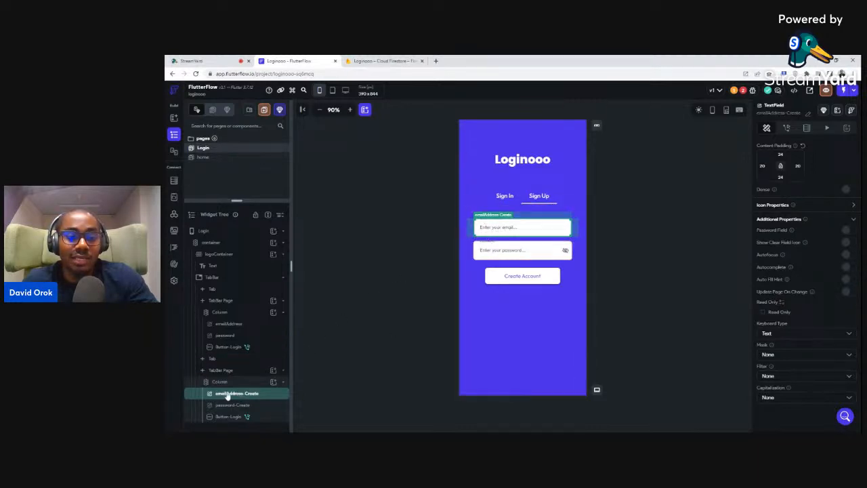
pyautogui.scroll(5, 806, 271)
pyautogui.scroll(2, 806, 271)
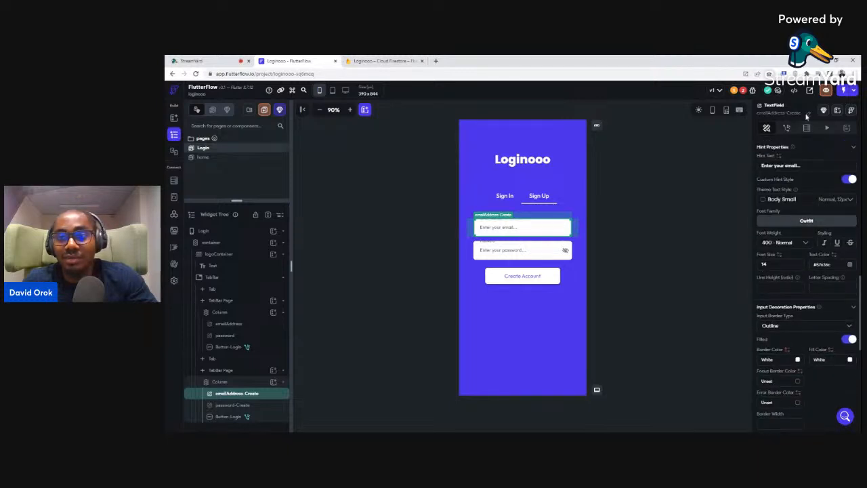
pyautogui.click(799, 113)
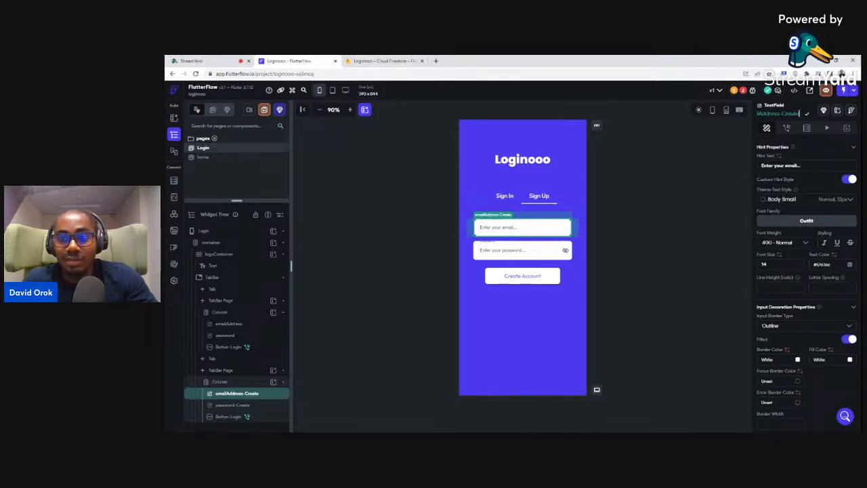
# Switch on Password Field for the password-Create field so its input is hidden
pyautogui.click(501, 252)
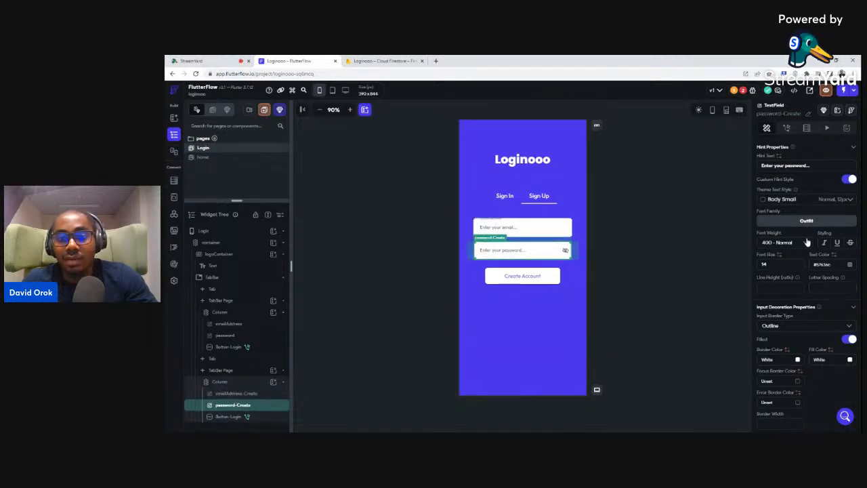
pyautogui.scroll(-6, 806, 240)
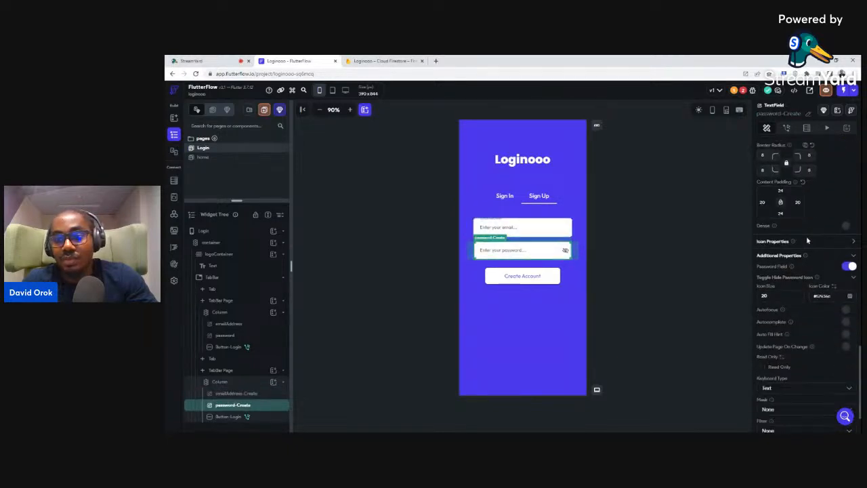
pyautogui.click(850, 266)
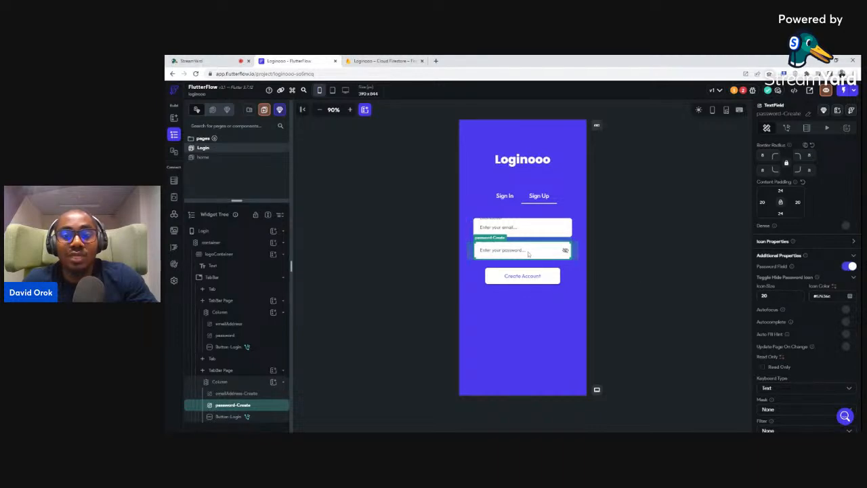
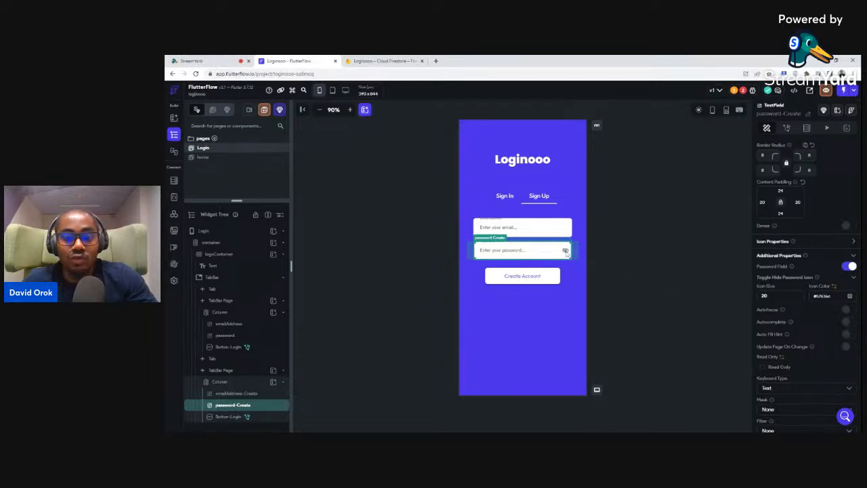
# Point the Create Account action's Email Field to emailAddress-Create and Password Field to password-Create
pyautogui.click(525, 276)
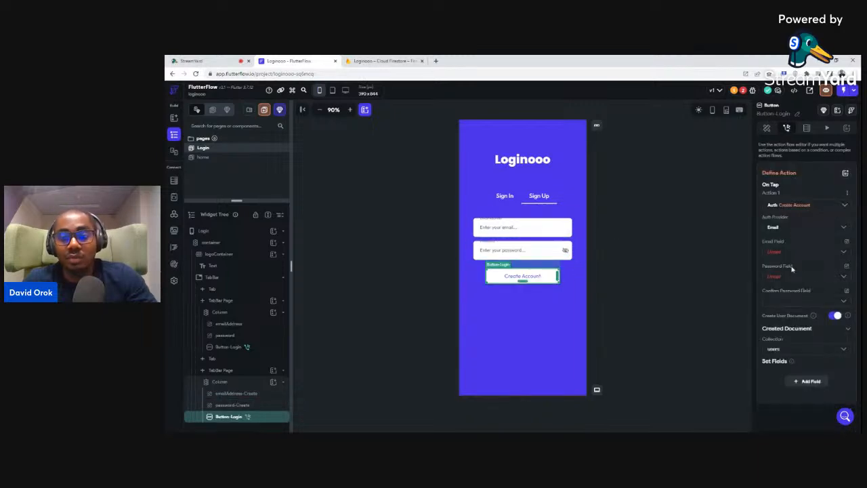
pyautogui.click(776, 252)
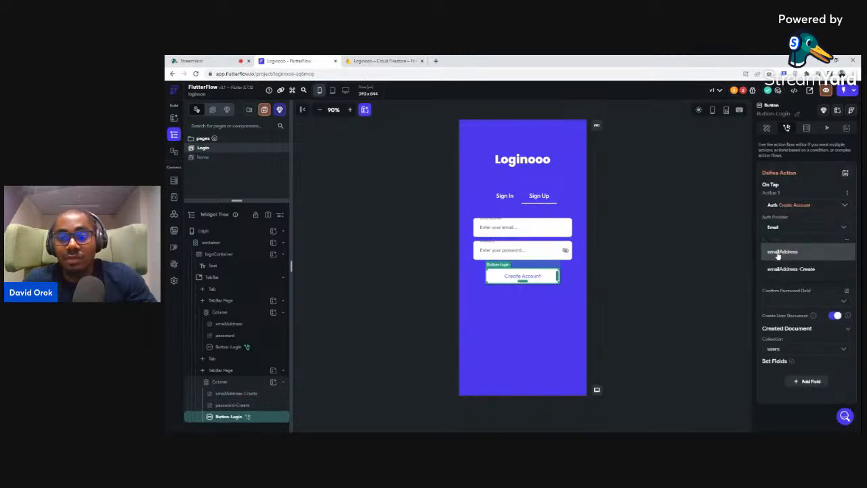
pyautogui.click(778, 252)
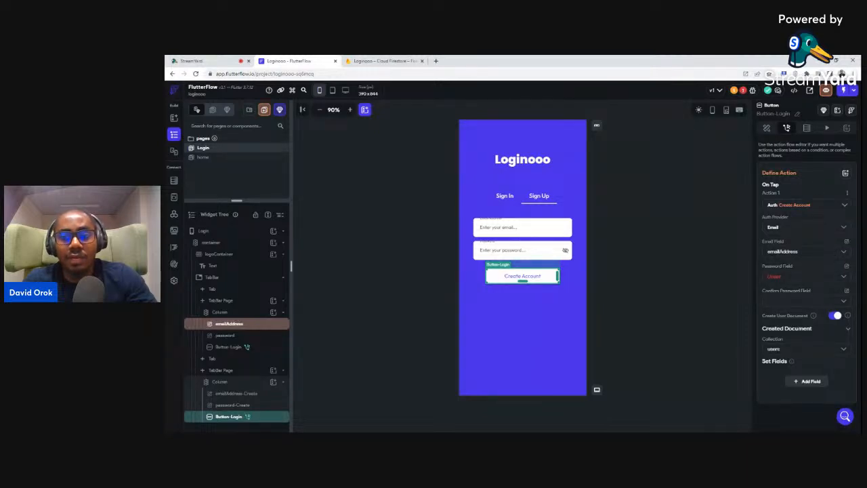
pyautogui.click(782, 252)
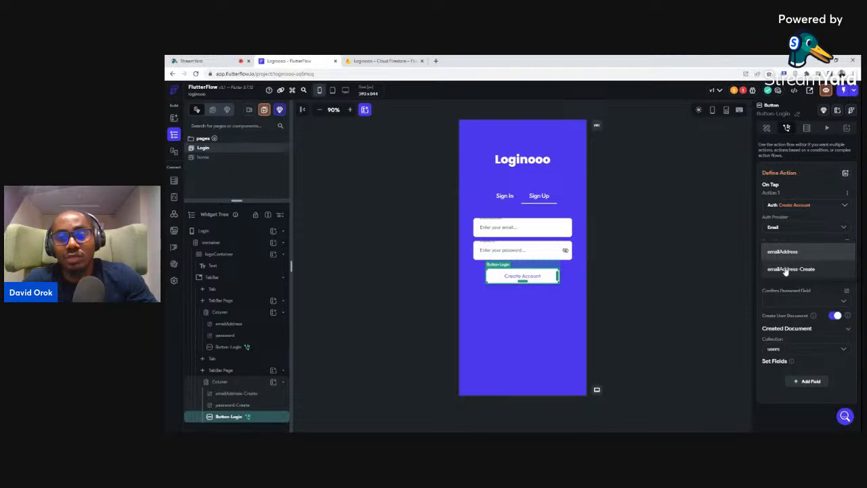
pyautogui.click(786, 270)
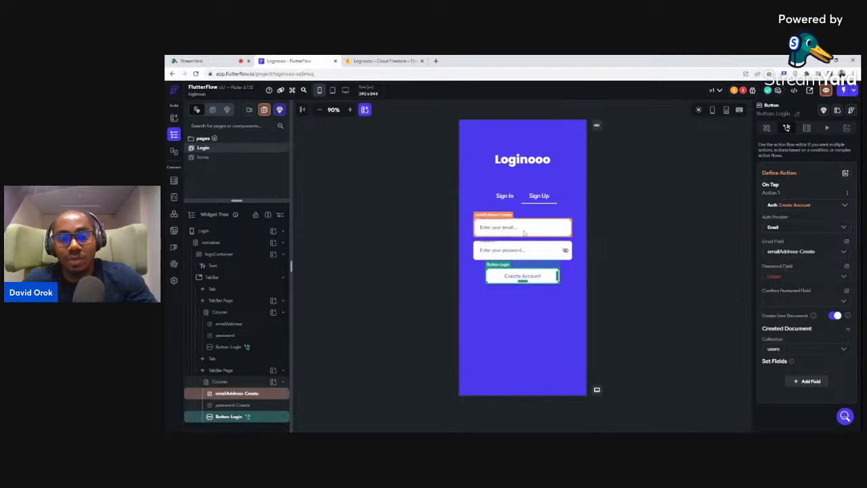
pyautogui.click(777, 278)
pyautogui.click(779, 292)
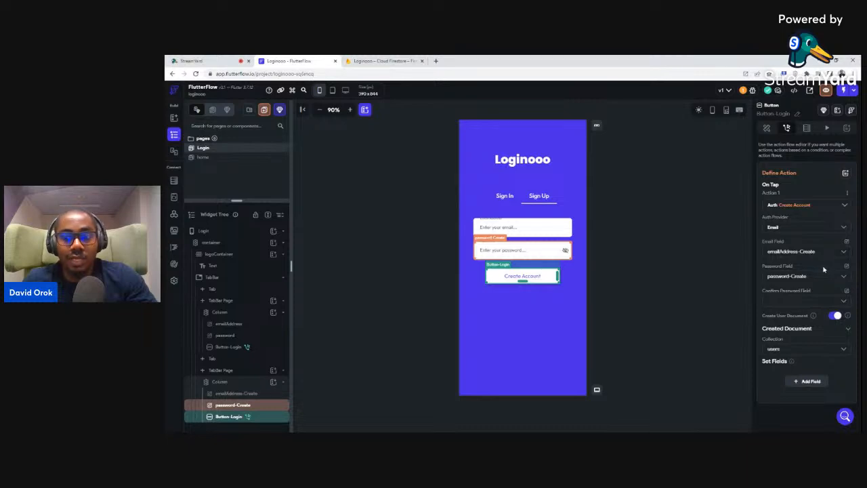
pyautogui.scroll(1, 824, 270)
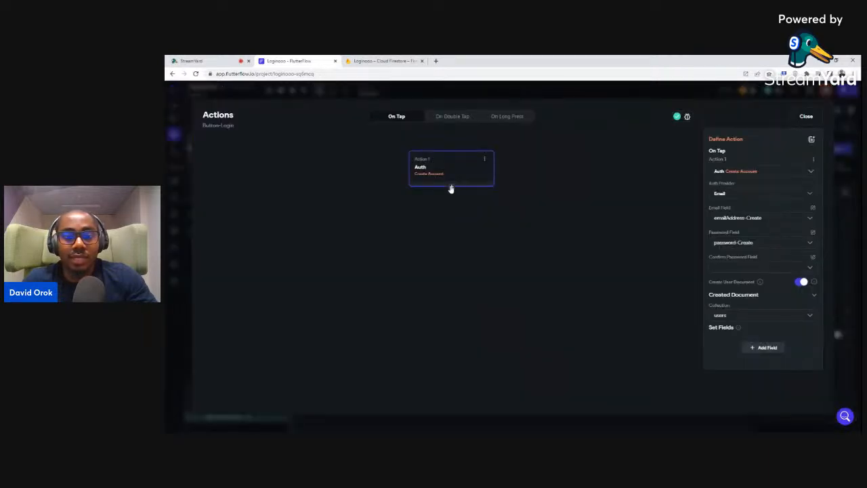
pyautogui.click(451, 187)
# Add a Show Snack Bar action as Action 2, found by searching 'snack'
pyautogui.click(820, 116)
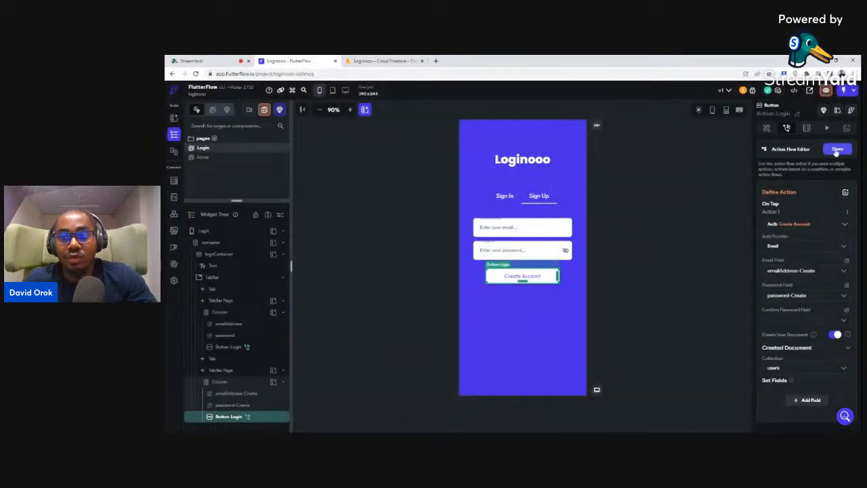
pyautogui.click(837, 149)
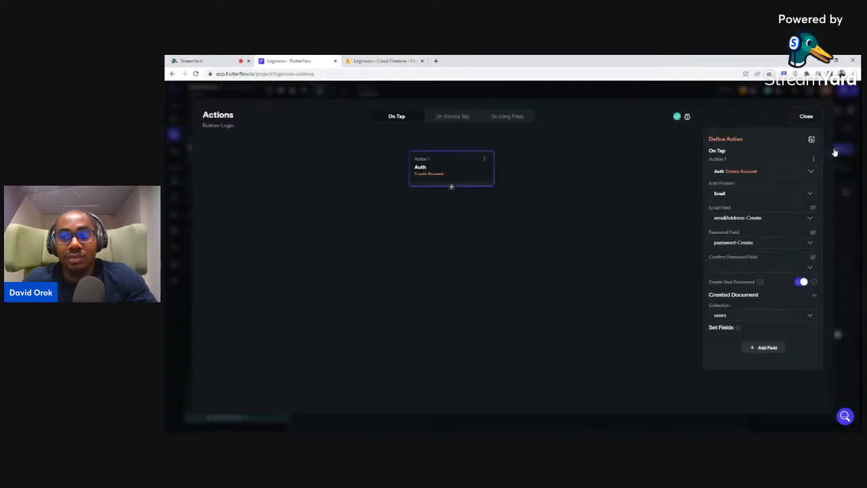
pyautogui.click(451, 188)
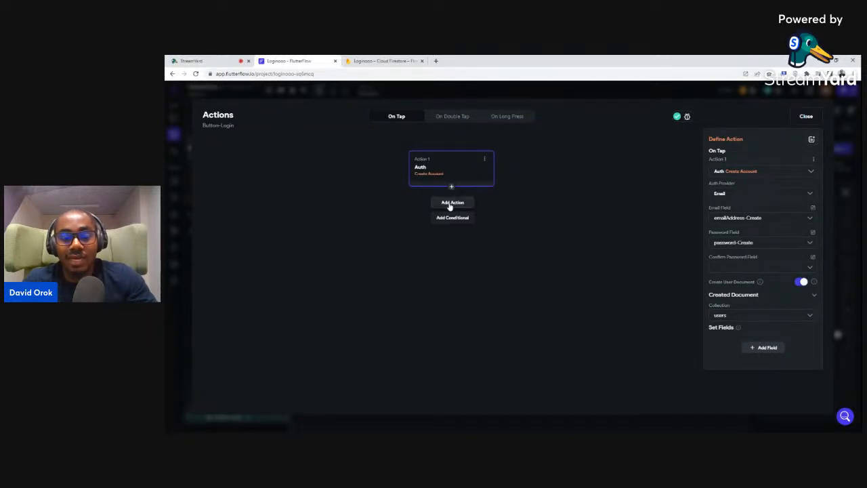
pyautogui.click(451, 203)
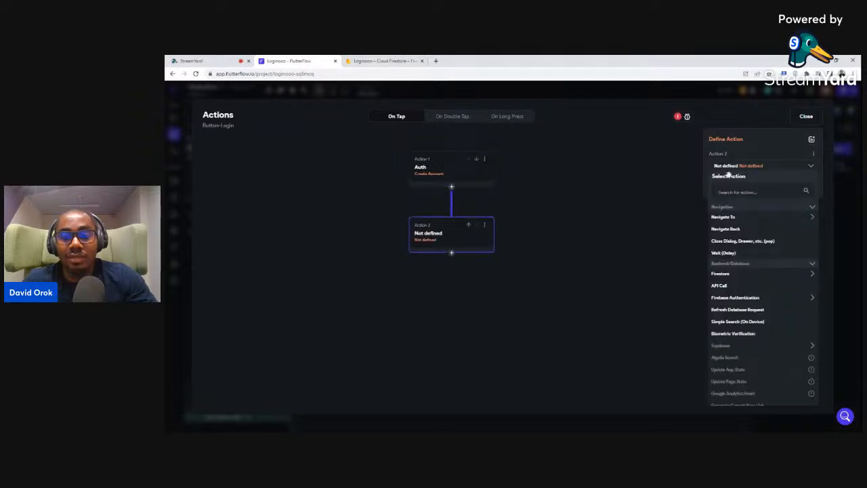
pyautogui.click(755, 192)
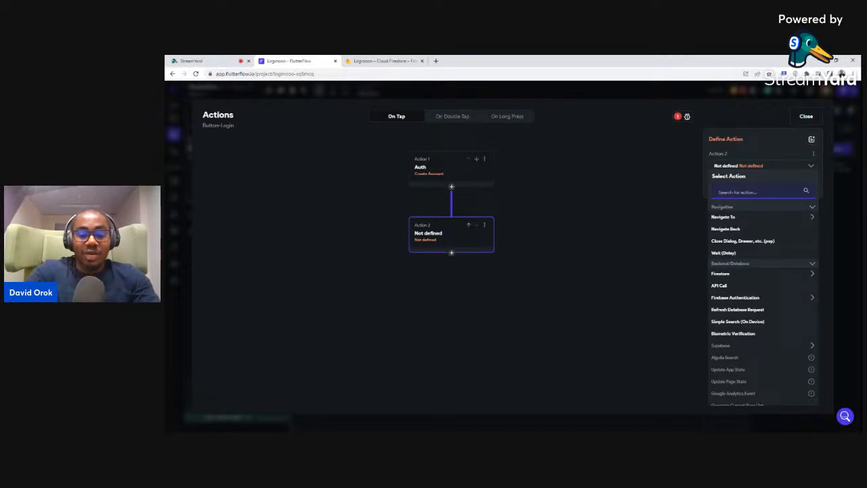
pyautogui.write('snack')
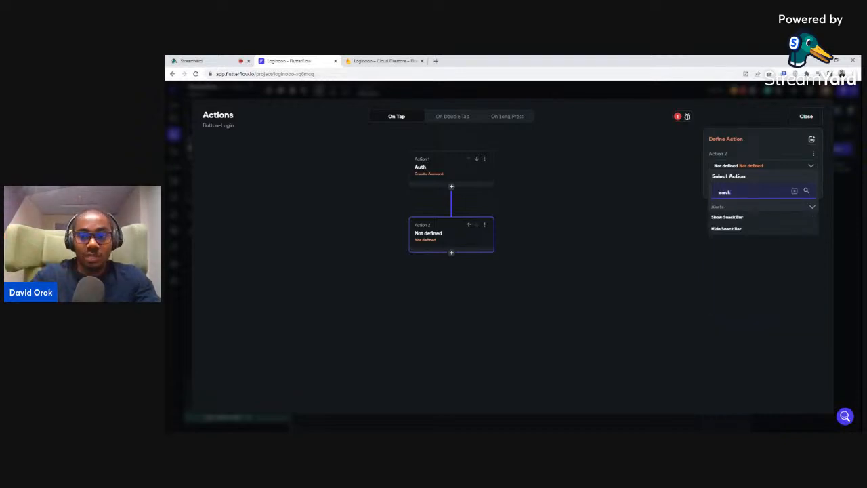
pyautogui.click(722, 218)
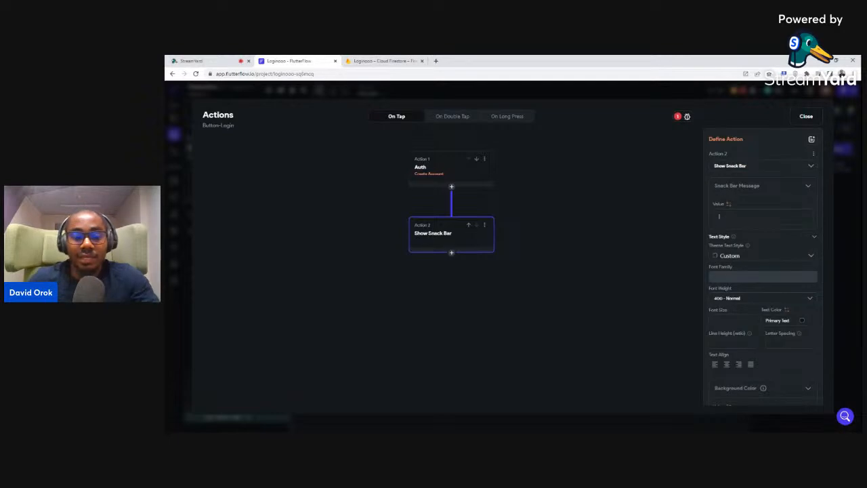
# Set the snack bar message to 'Account Created Successfully!'
pyautogui.write('S')
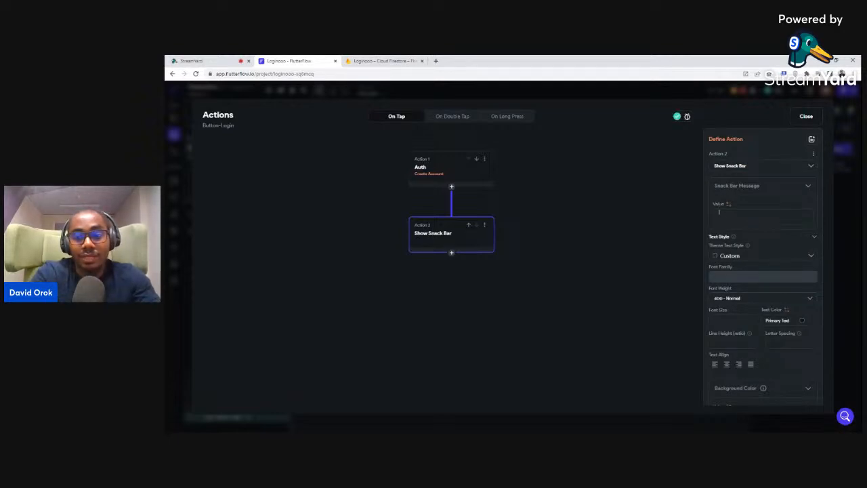
pyautogui.write('Acc')
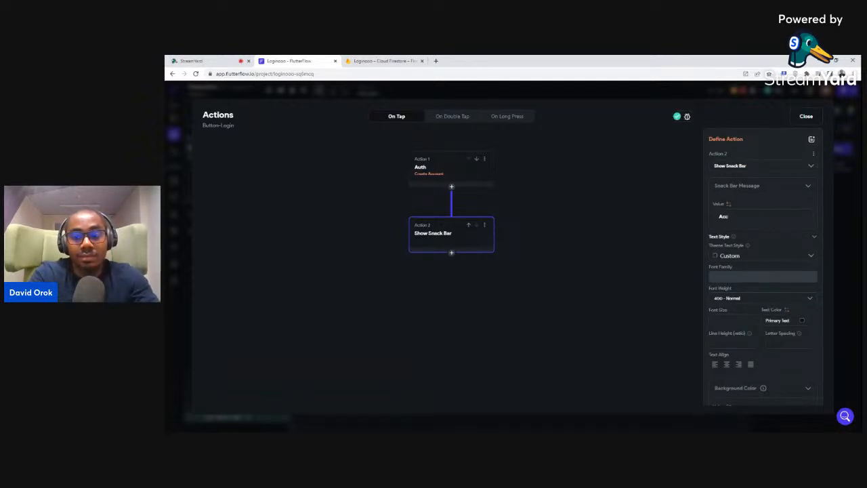
pyautogui.write('o')
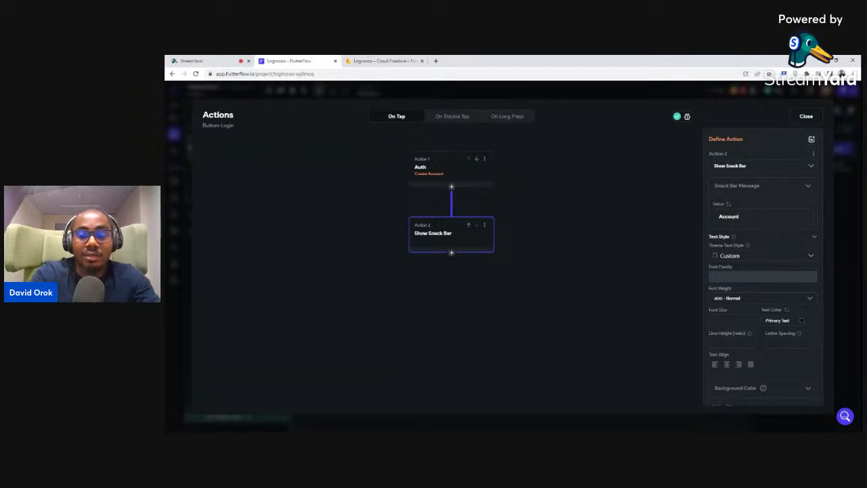
pyautogui.write('unt')
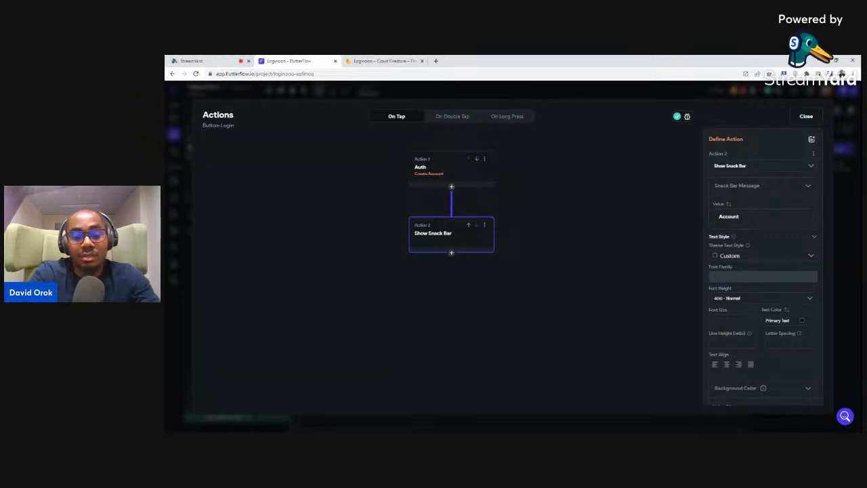
pyautogui.write(' Cret')
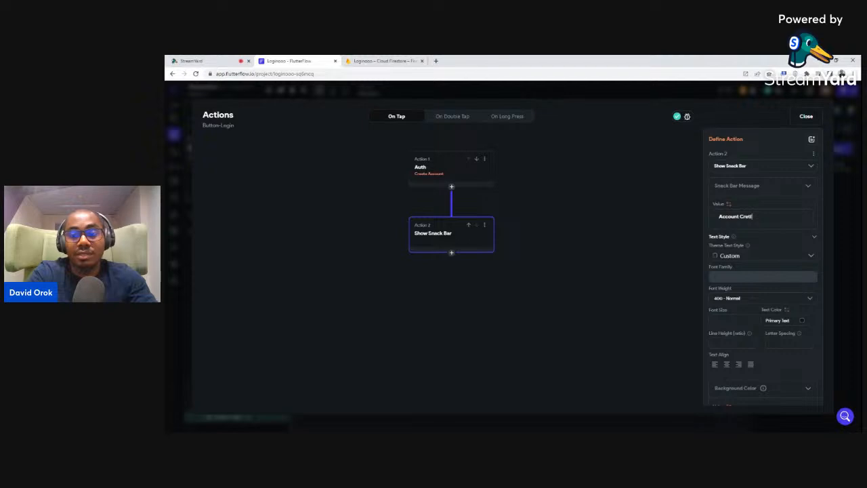
pyautogui.write('ion Succ')
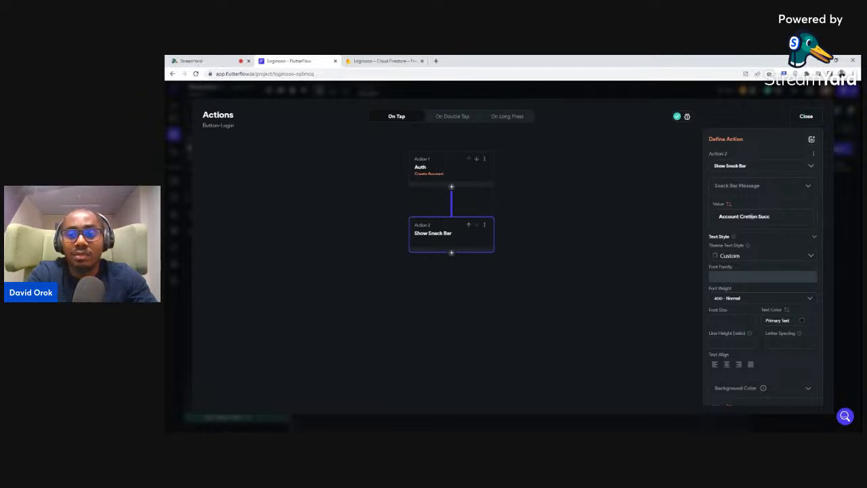
pyautogui.write('a')
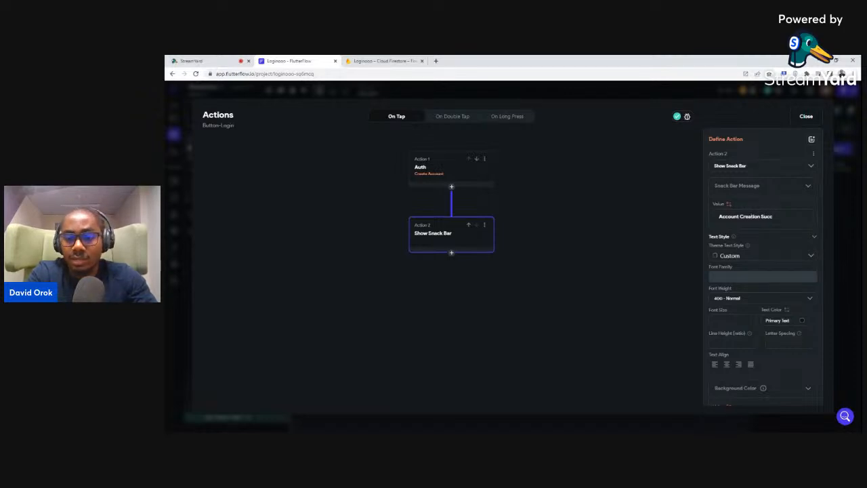
pyautogui.press('Right')
pyautogui.press('Right')
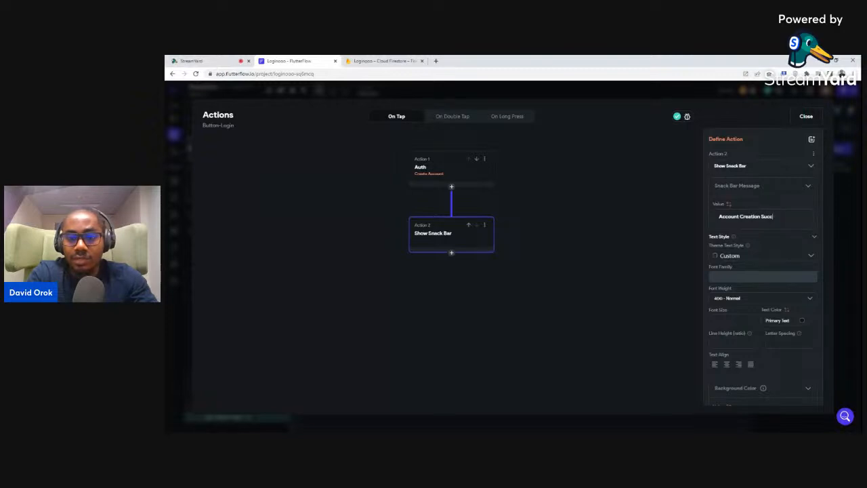
pyautogui.write('ess')
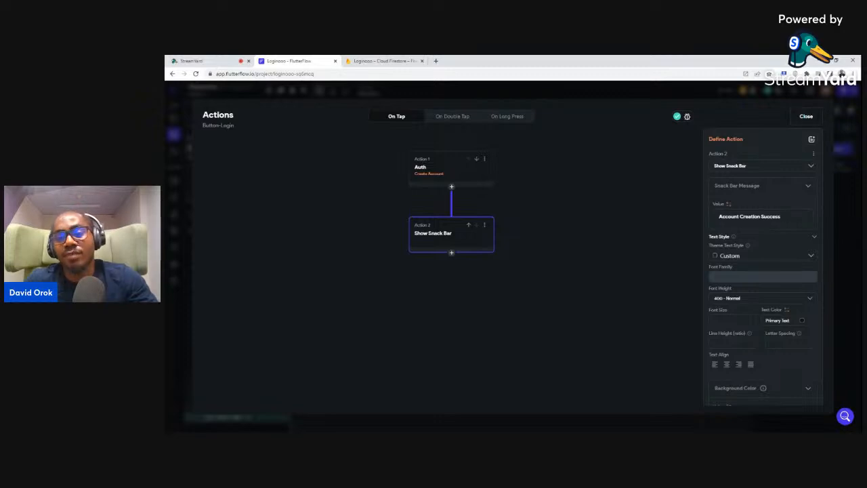
pyautogui.hotkey('shift', 'Left')
pyautogui.hotkey('shift', 'Left')
pyautogui.hotkey('shift', 'Left')
pyautogui.hotkey('shift', 'Left')
pyautogui.hotkey('shift', 'Left')
pyautogui.hotkey('shift', 'Left')
pyautogui.hotkey('shift', 'Left')
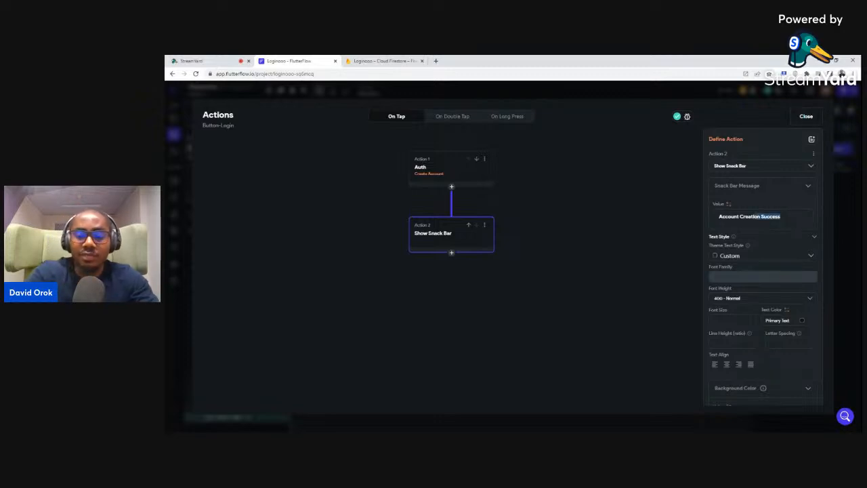
pyautogui.press('BackSpace')
pyautogui.press('BackSpace')
pyautogui.press('BackSpace')
pyautogui.press('BackSpace')
pyautogui.press('BackSpace')
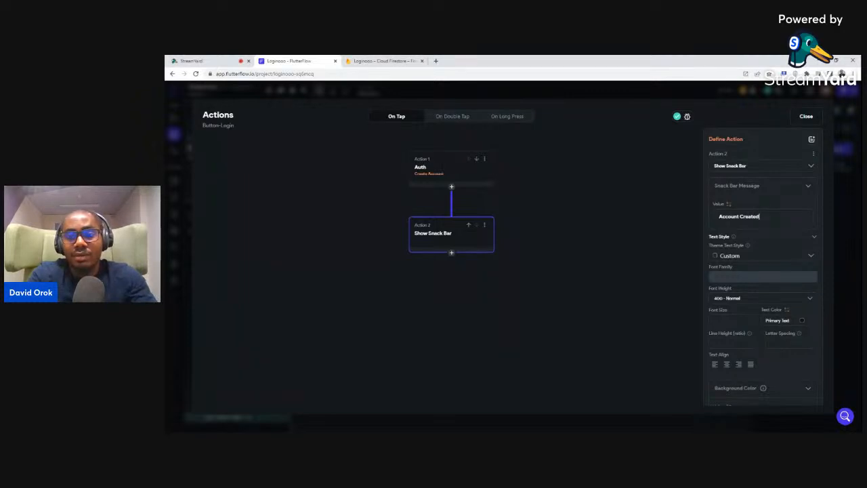
pyautogui.write('ed ')
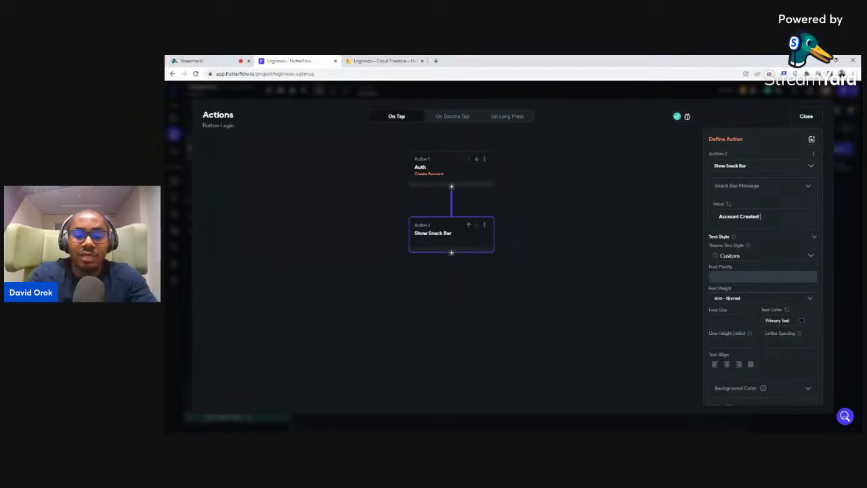
pyautogui.write('s')
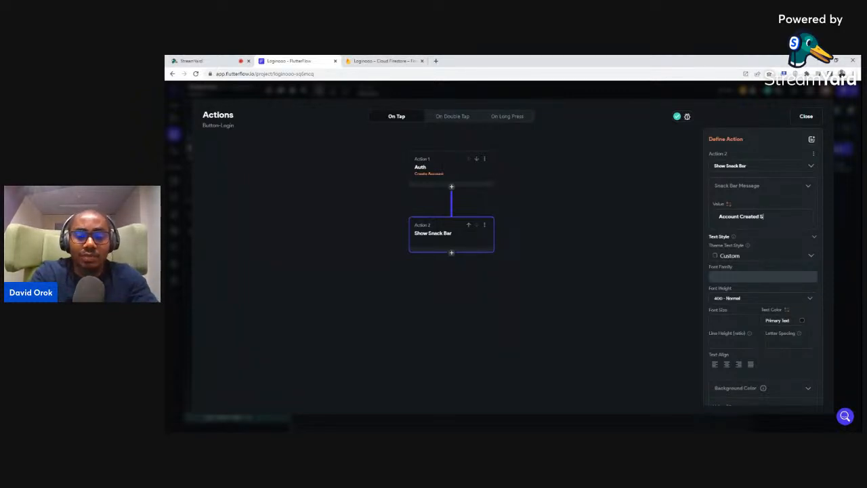
pyautogui.write('uccess')
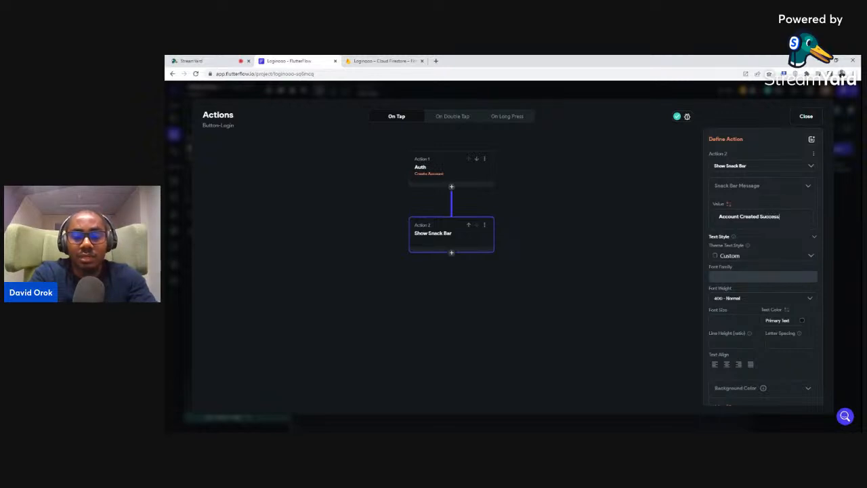
pyautogui.write('fully')
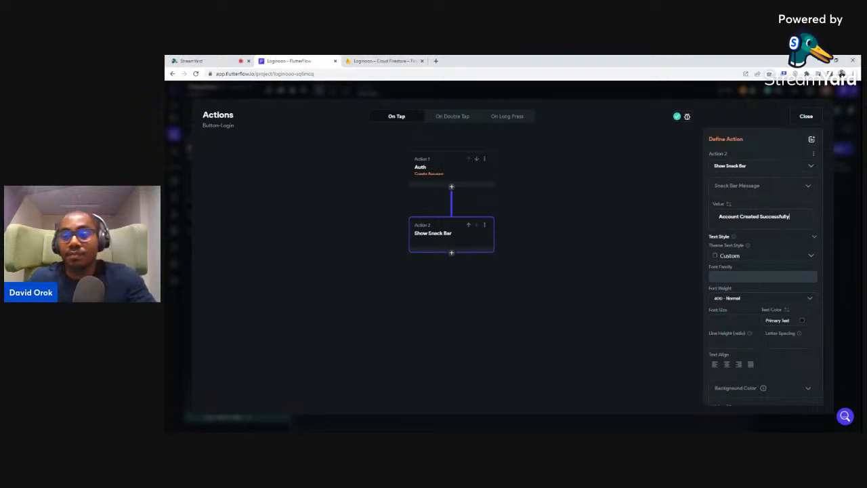
pyautogui.write('!')
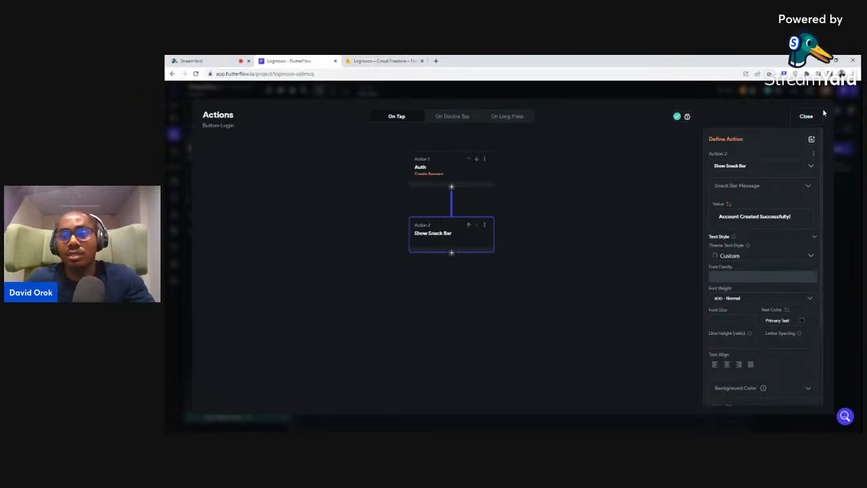
pyautogui.click(806, 116)
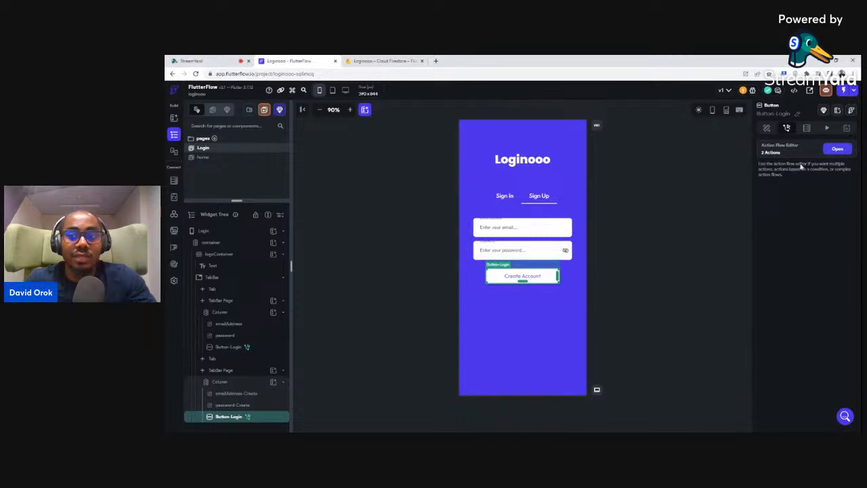
# Add a third action, Navigate To the home page, after the snack bar
pyautogui.click(838, 148)
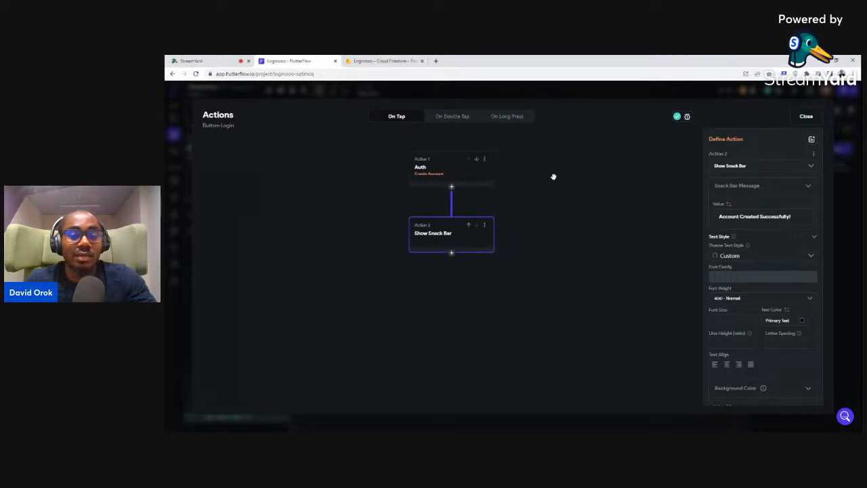
pyautogui.click(451, 254)
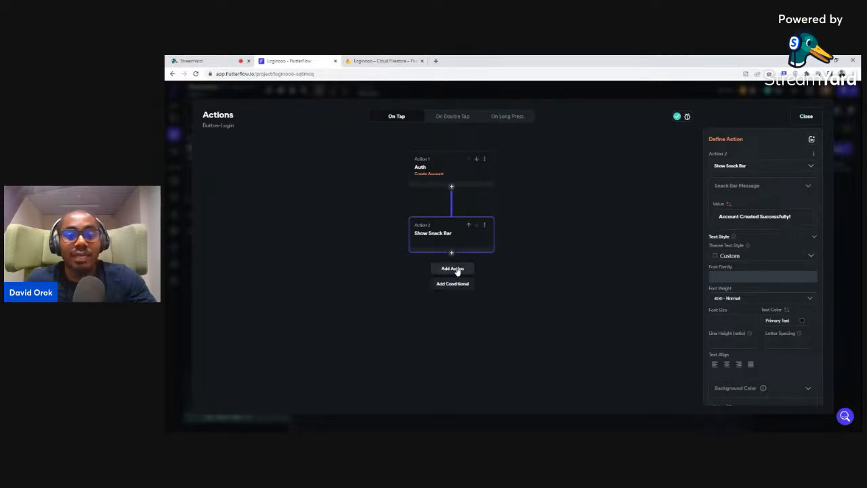
pyautogui.click(453, 268)
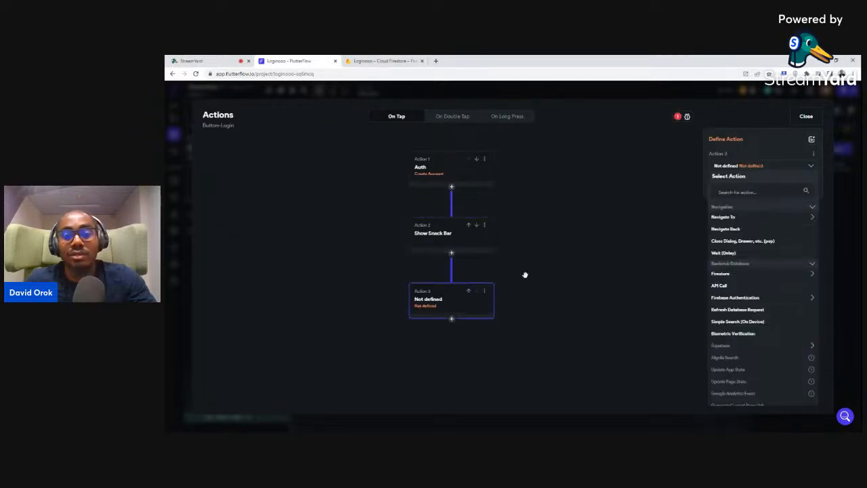
pyautogui.click(718, 218)
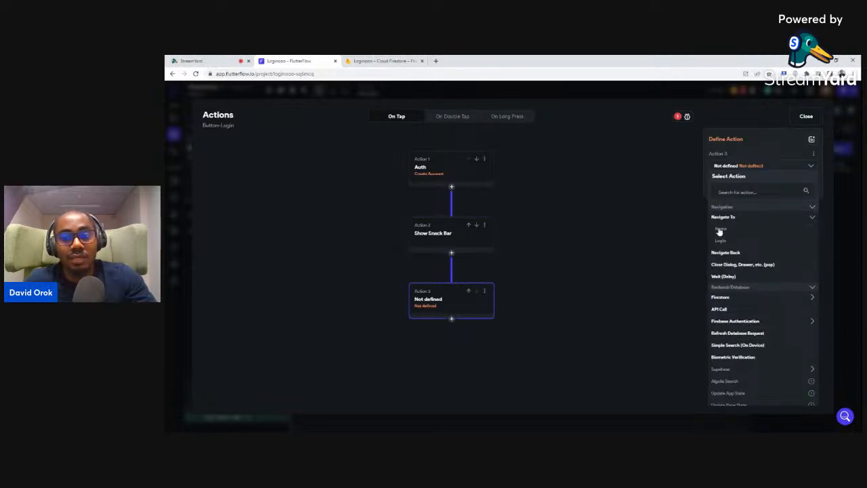
pyautogui.click(720, 231)
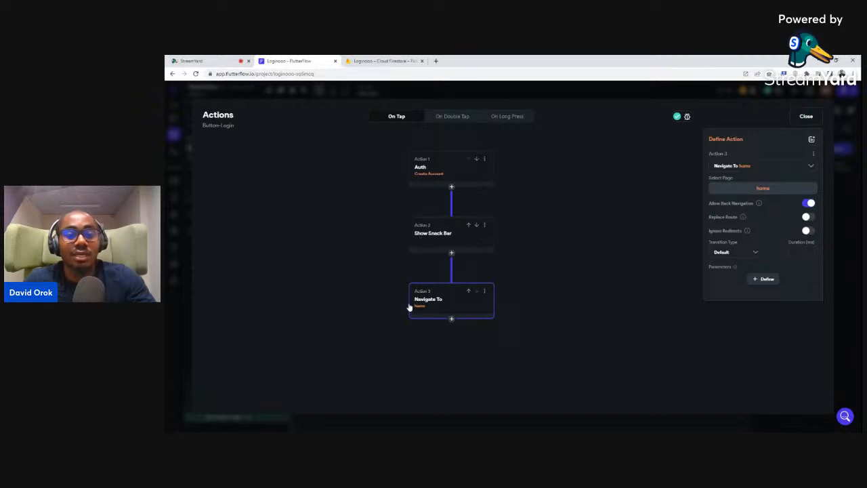
pyautogui.click(804, 117)
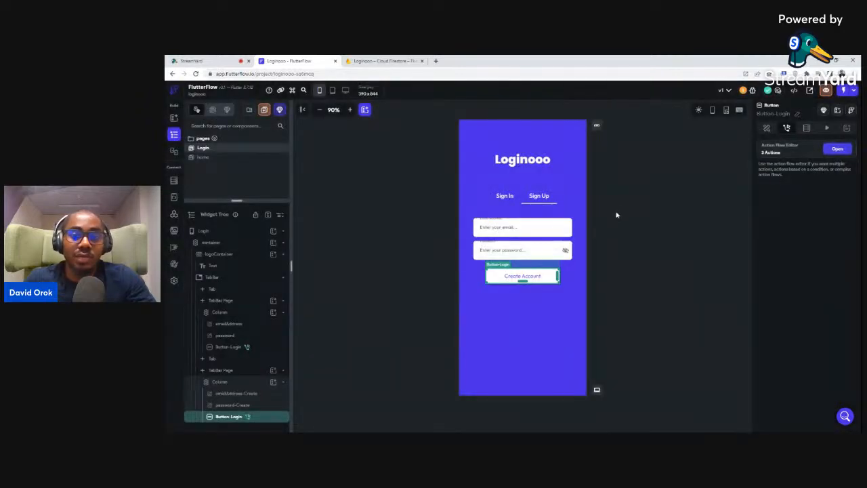
pyautogui.click(506, 196)
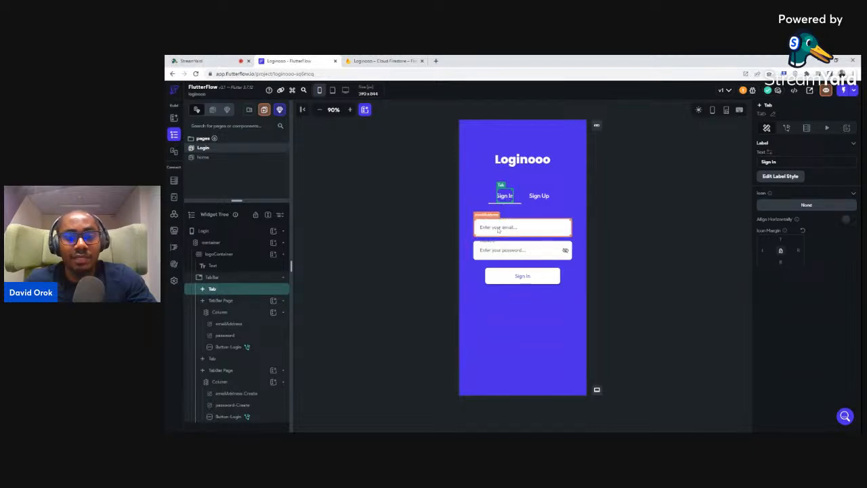
# Delete the existing auth action from the Sign In button
pyautogui.click(510, 280)
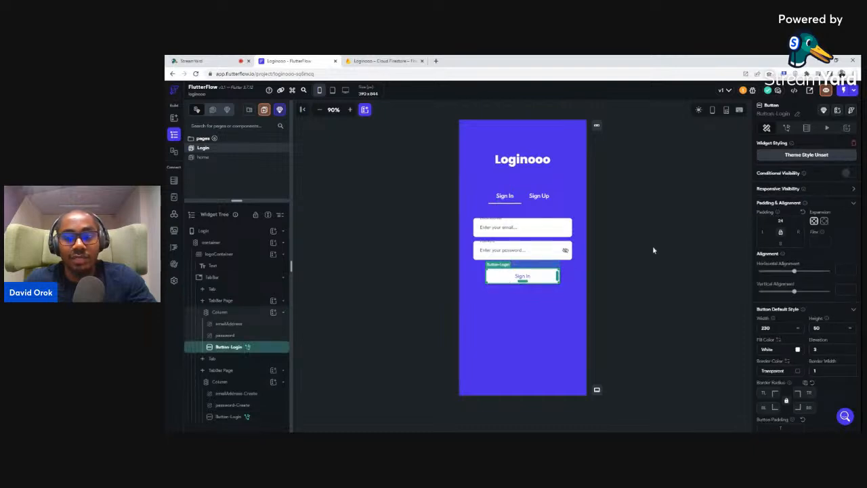
pyautogui.click(786, 128)
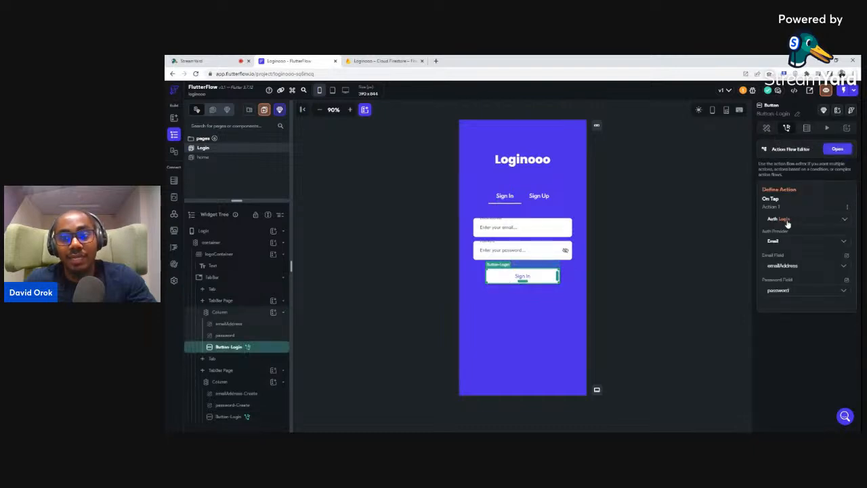
pyautogui.click(846, 207)
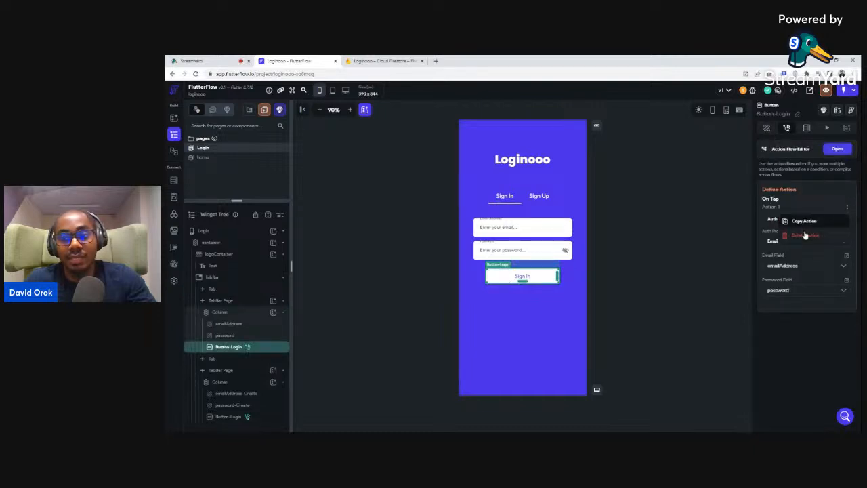
pyautogui.click(805, 234)
pyautogui.click(564, 273)
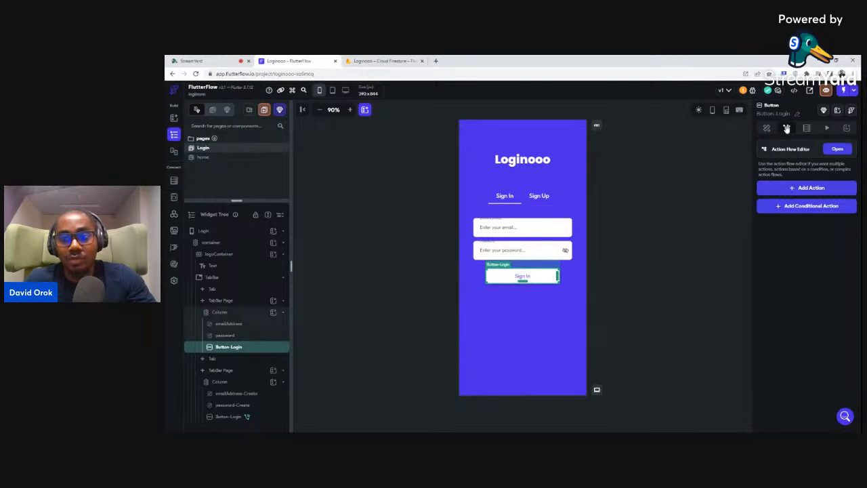
# Add a Firebase Authentication Log In action with Email provider, using emailAddress and password fields
pyautogui.click(802, 191)
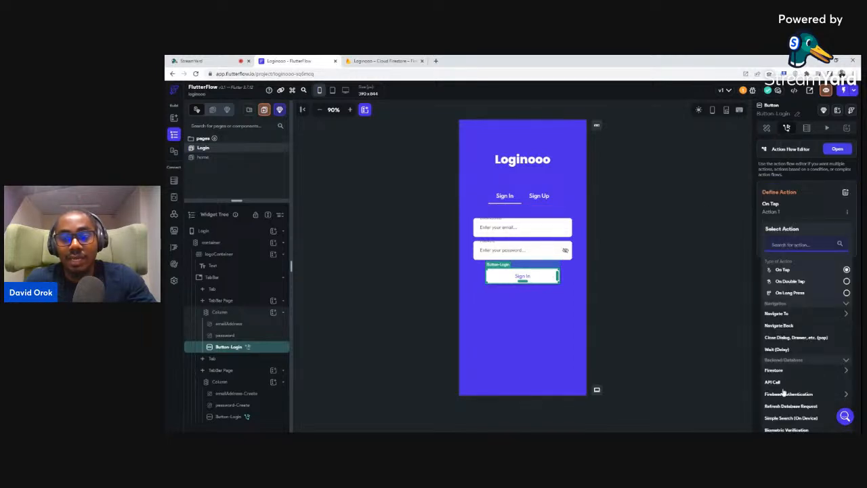
pyautogui.click(784, 395)
pyautogui.scroll(-2, 784, 392)
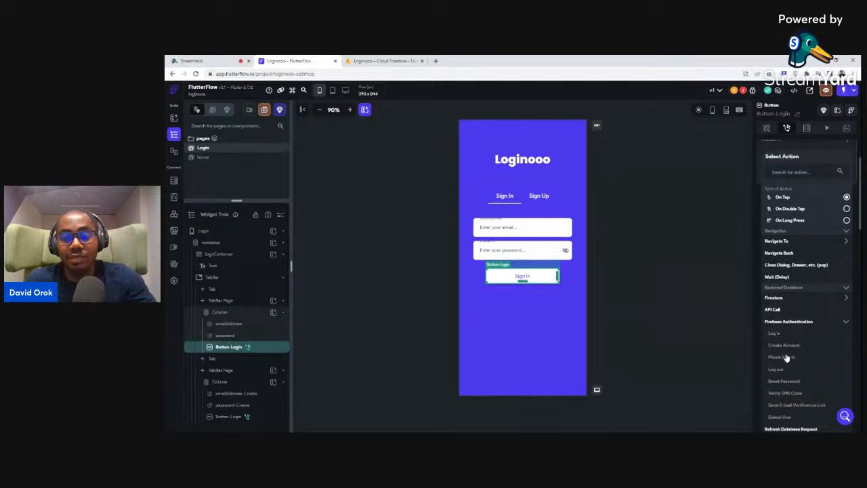
pyautogui.click(775, 334)
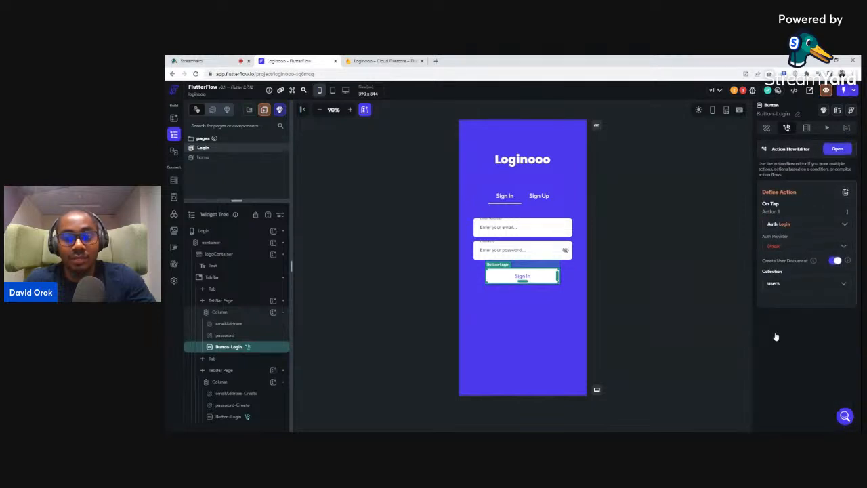
pyautogui.click(778, 248)
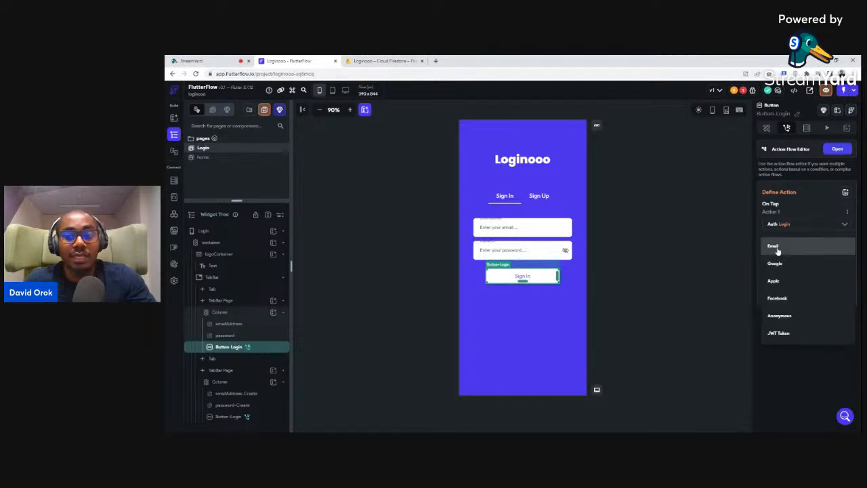
pyautogui.click(777, 248)
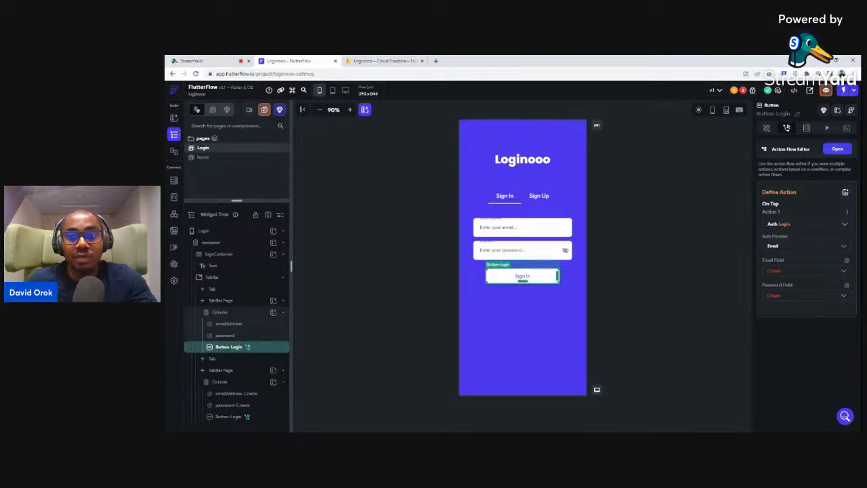
pyautogui.click(777, 271)
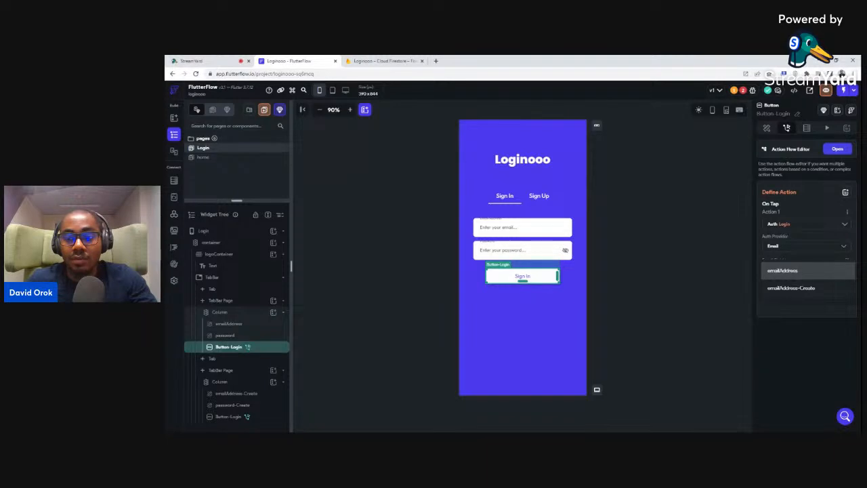
pyautogui.click(777, 272)
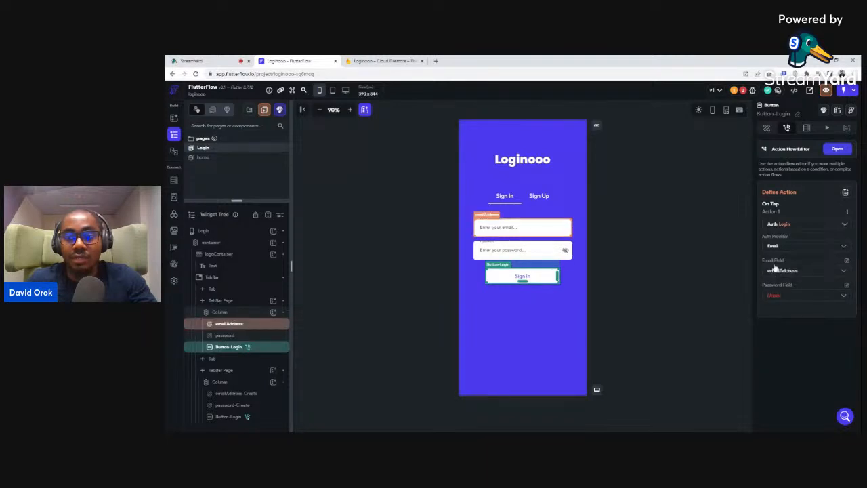
pyautogui.click(771, 297)
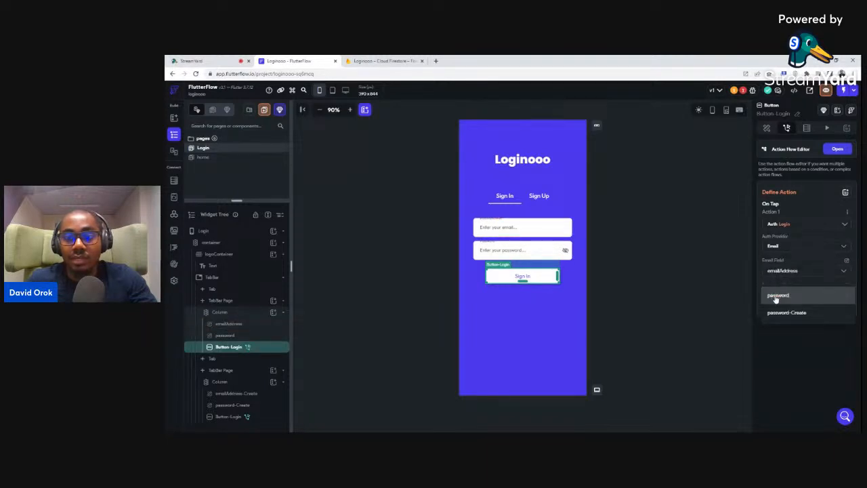
pyautogui.click(777, 296)
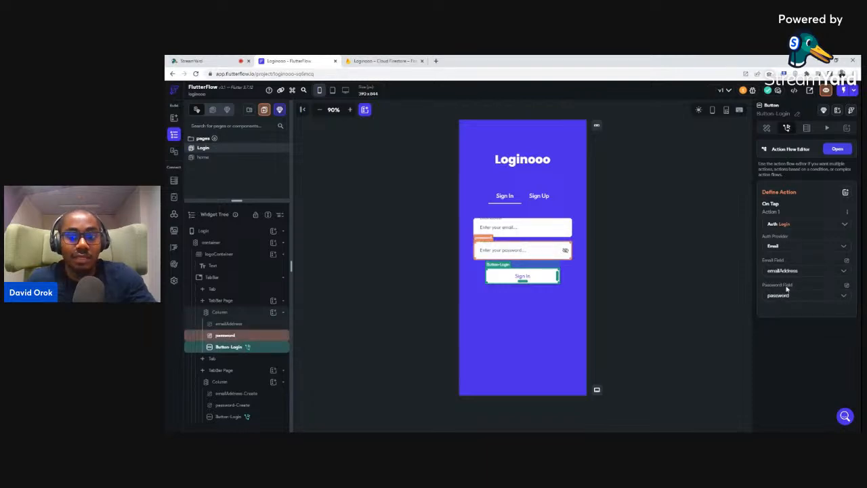
pyautogui.click(832, 149)
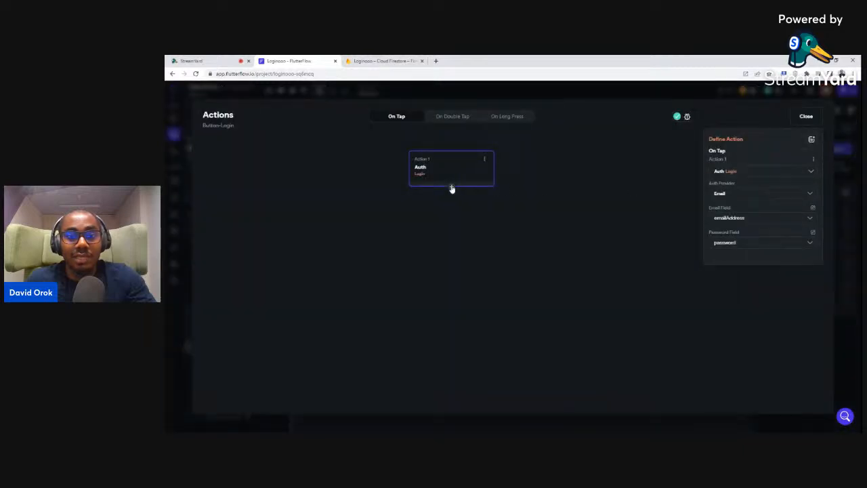
# Add a Show Snack Bar action after login with the message 'Login Successful'
pyautogui.click(451, 189)
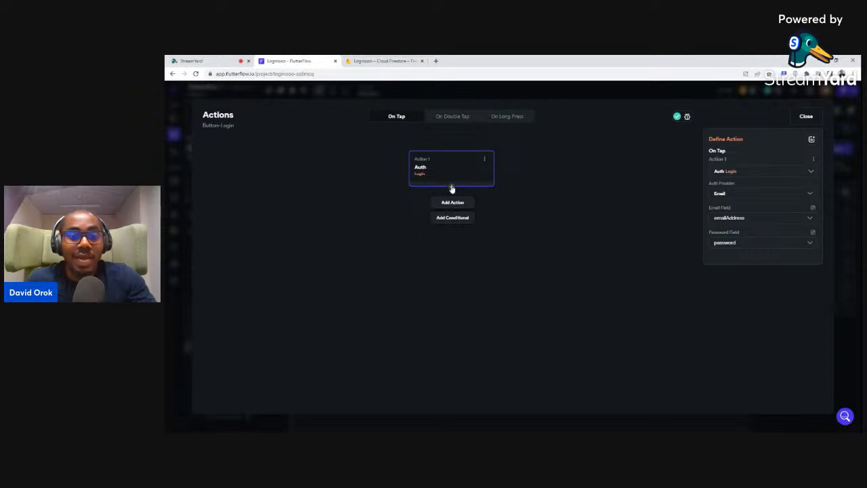
pyautogui.click(452, 202)
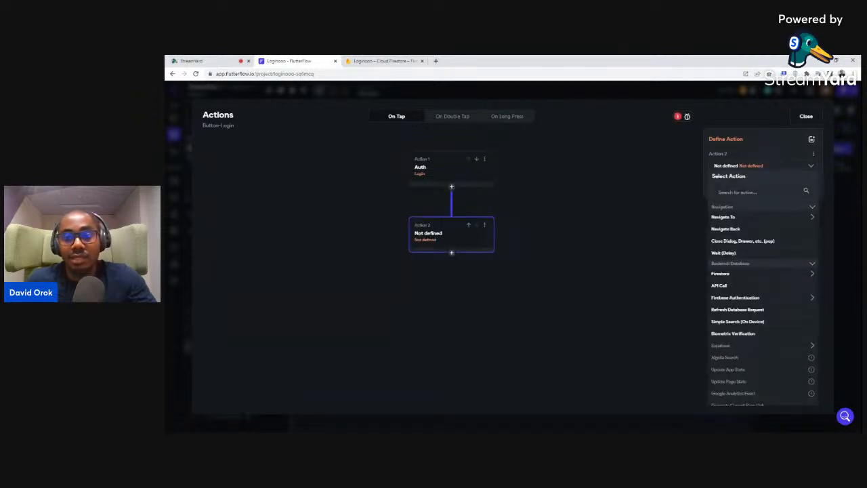
pyautogui.write('snack')
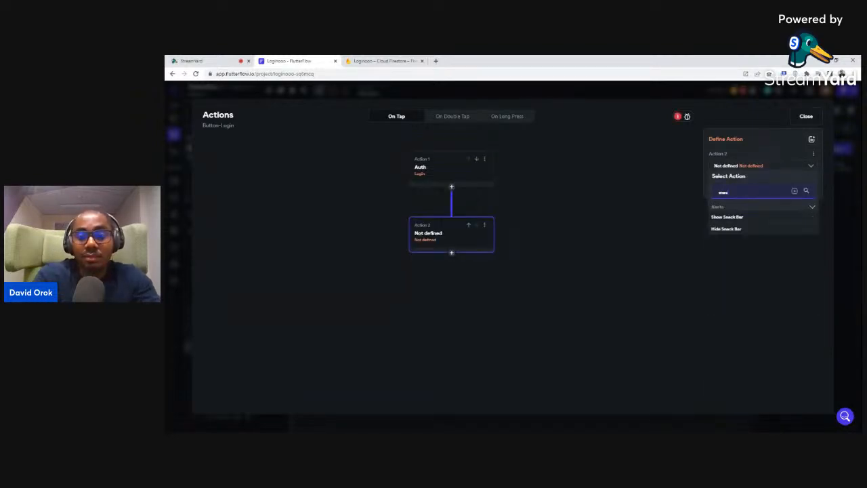
pyautogui.click(727, 216)
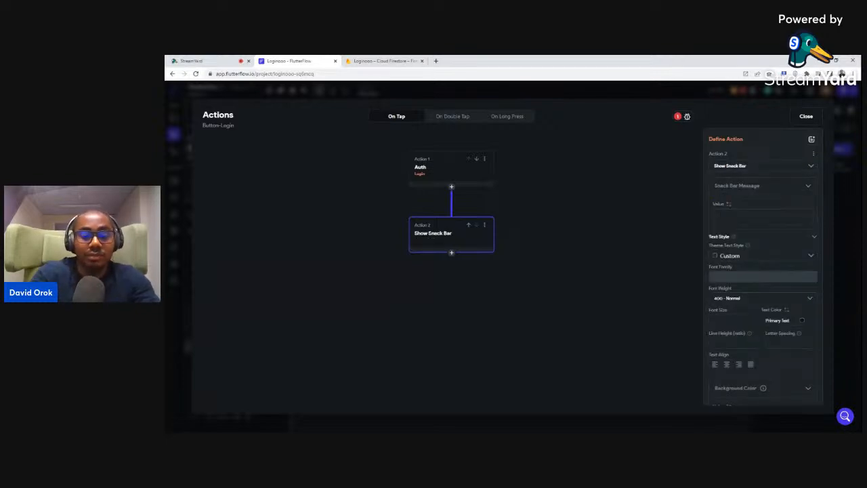
pyautogui.write('Lo')
pyautogui.press('BackSpace')
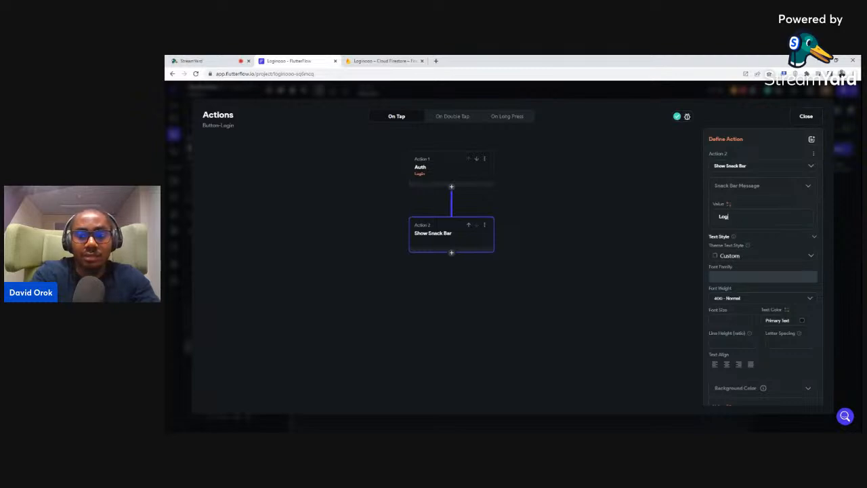
pyautogui.write('in Successfull')
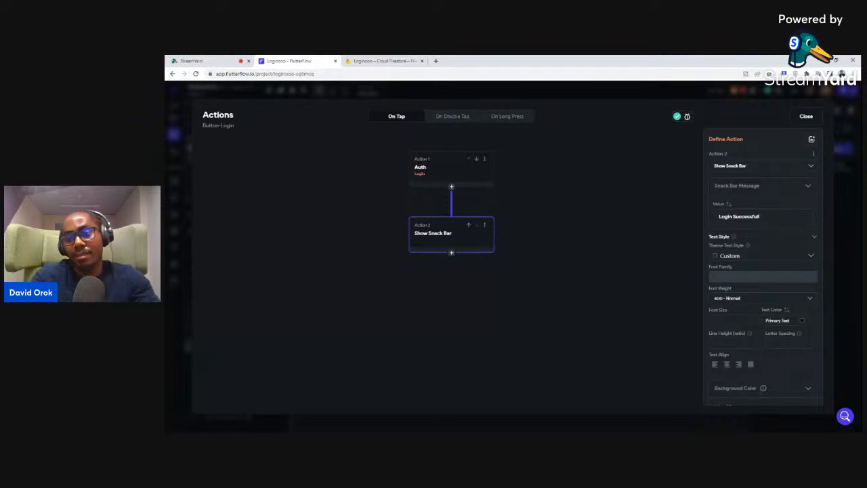
pyautogui.press('BackSpace')
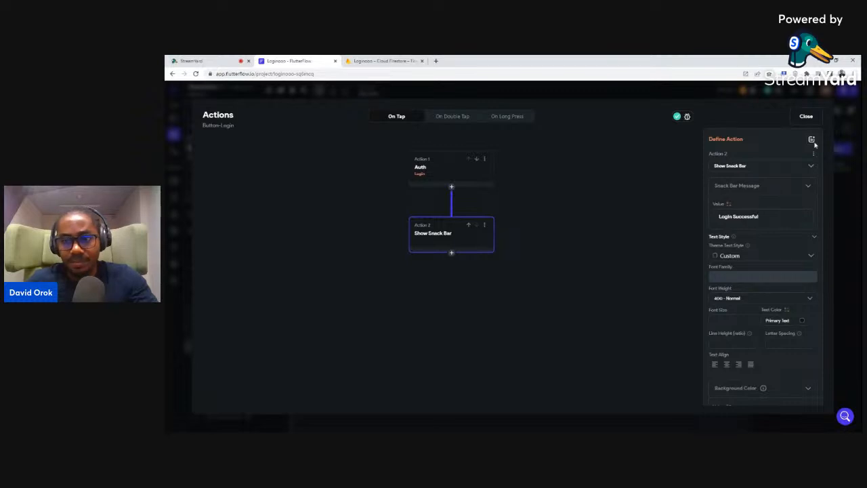
pyautogui.click(806, 115)
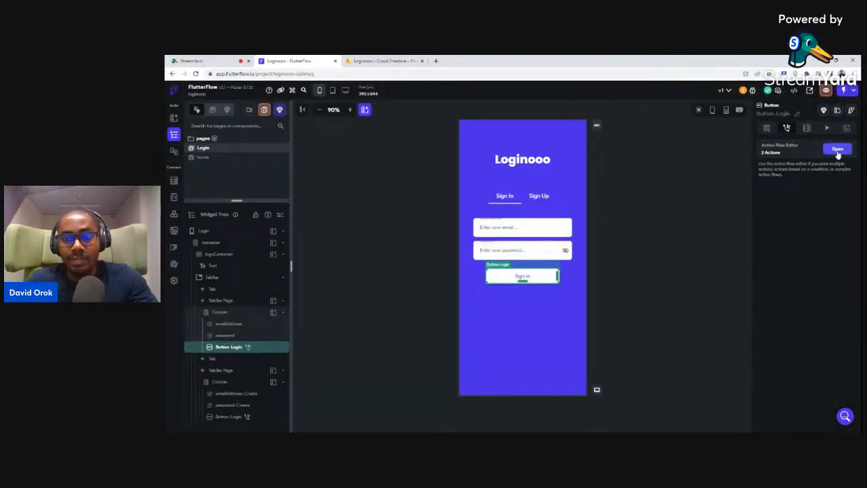
pyautogui.click(837, 148)
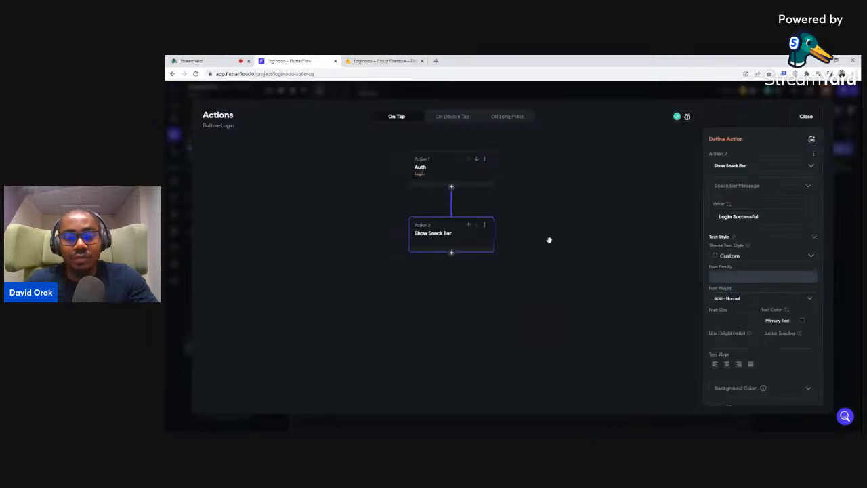
# Add a third action navigating to the home page, then open the home page
pyautogui.click(451, 253)
pyautogui.click(453, 269)
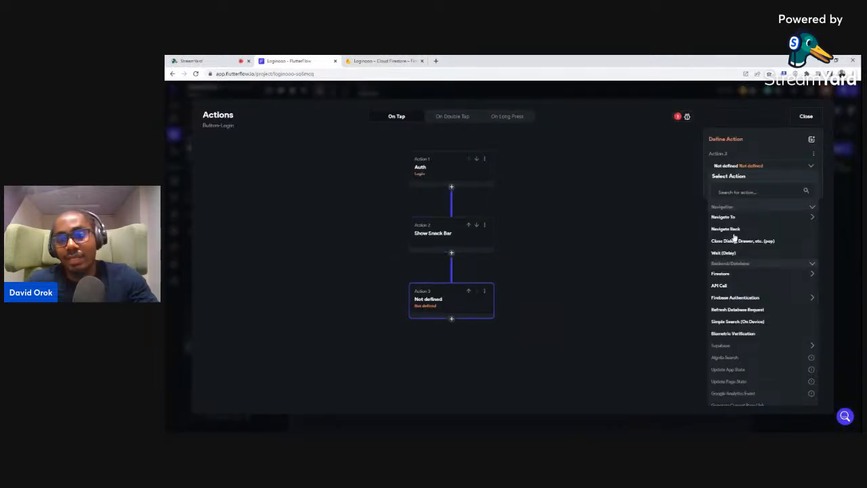
pyautogui.click(722, 218)
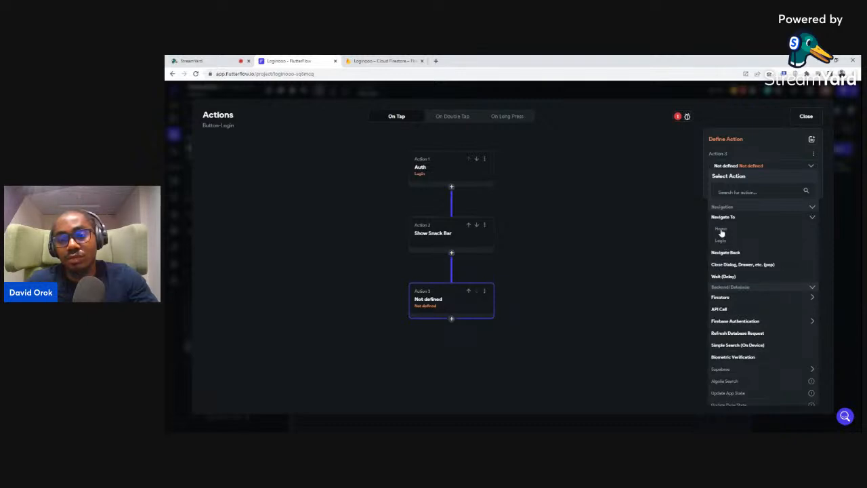
pyautogui.click(720, 231)
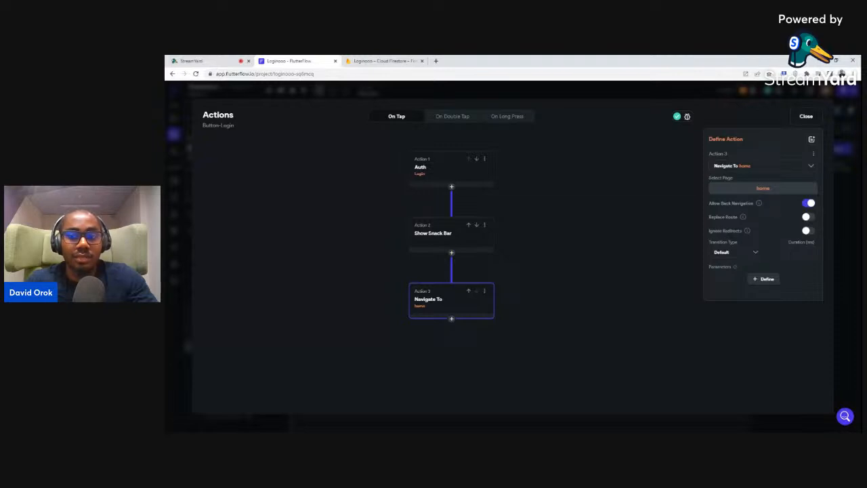
pyautogui.click(806, 117)
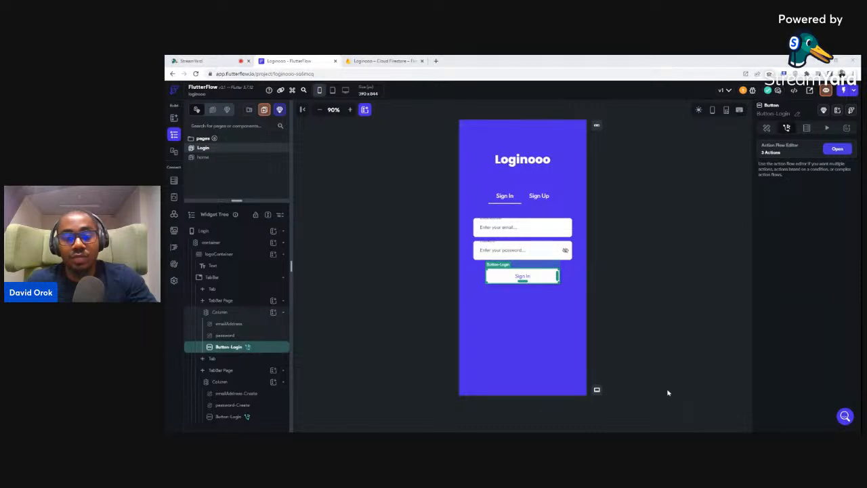
pyautogui.click(203, 158)
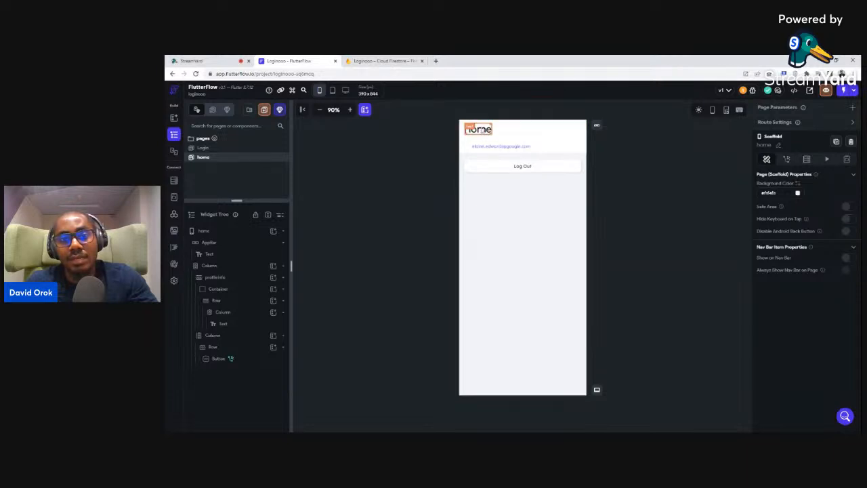
# Select the container wrapping the home page's email text and view its Backend Query settings
pyautogui.click(481, 148)
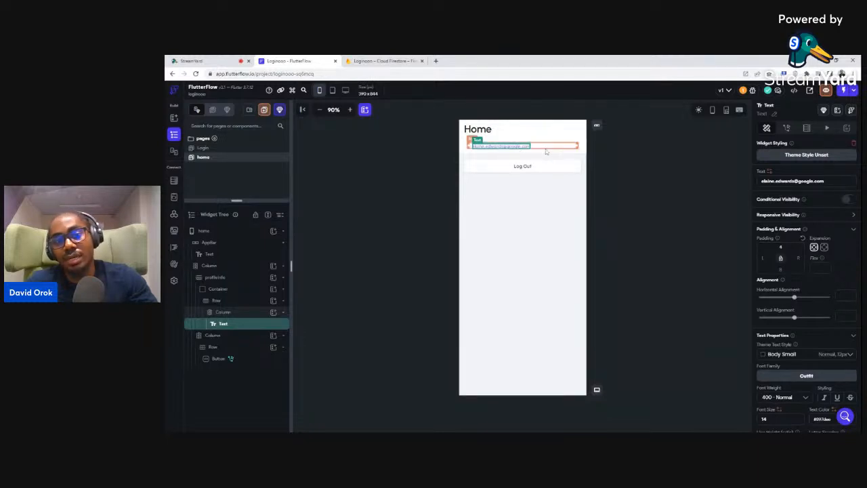
pyautogui.click(466, 147)
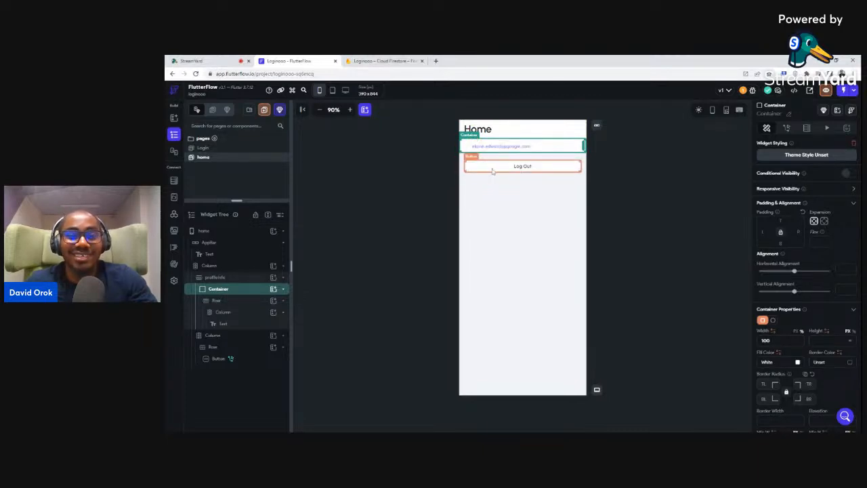
pyautogui.click(807, 129)
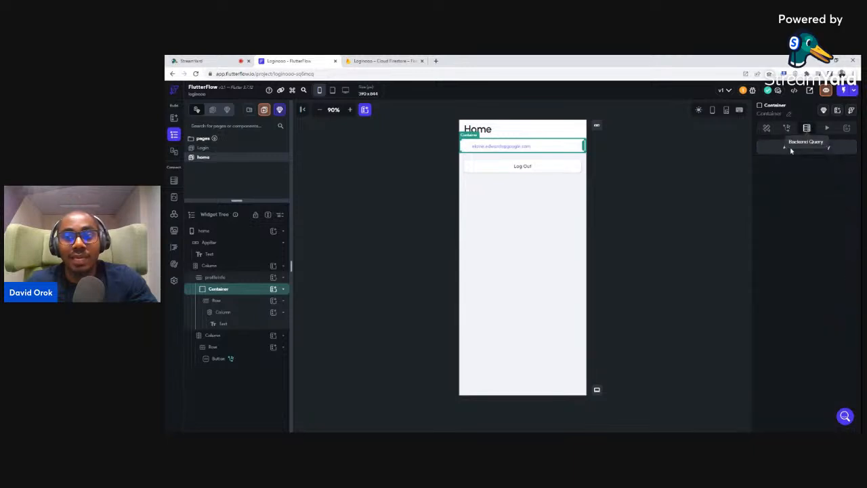
# Add a Query Collection backend query on users returning a Single Document
pyautogui.click(781, 150)
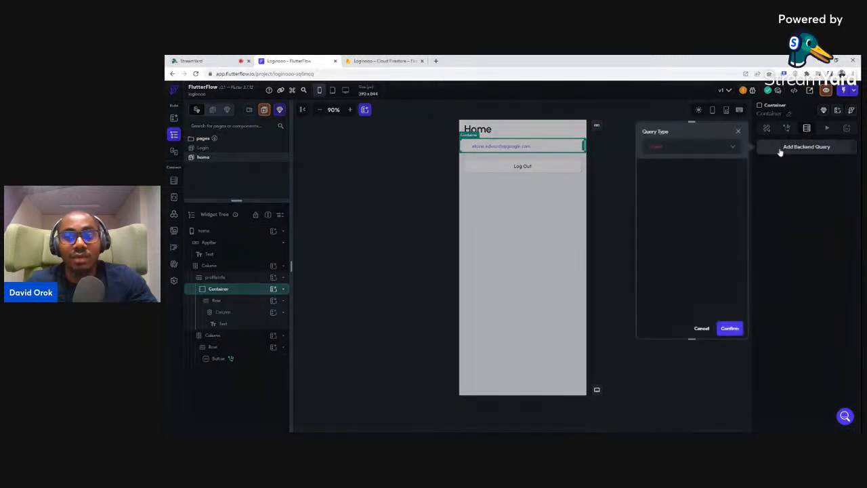
pyautogui.click(654, 149)
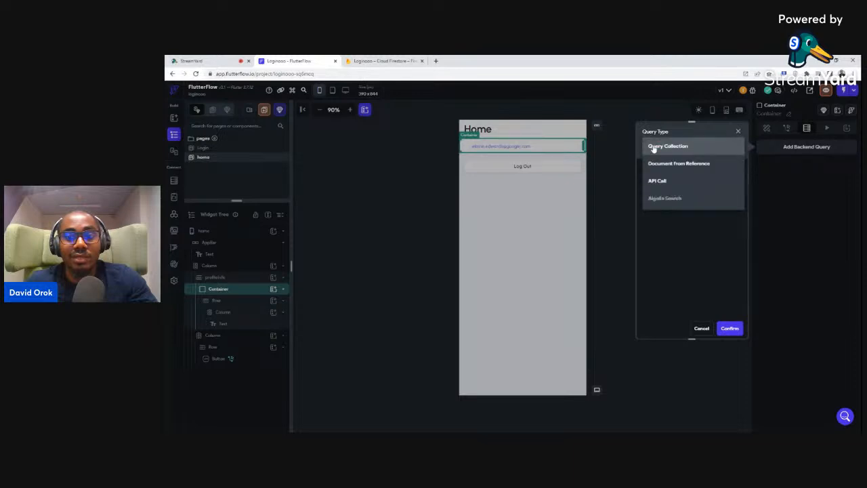
pyautogui.click(666, 147)
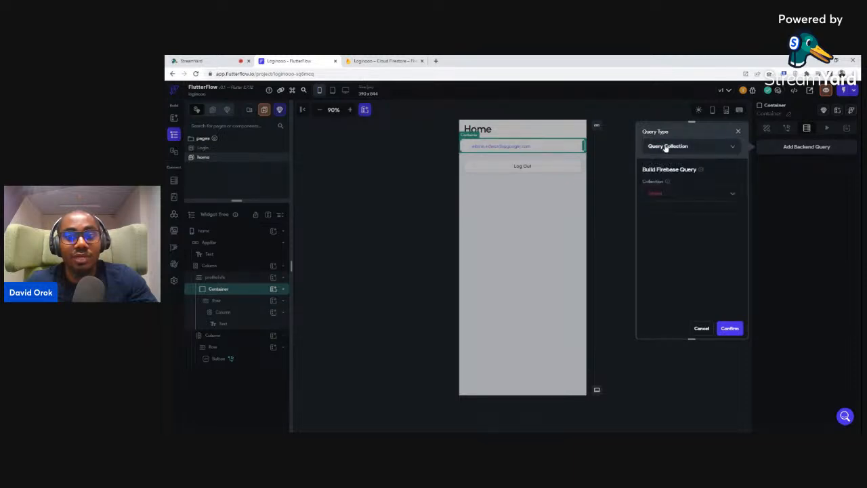
pyautogui.click(657, 194)
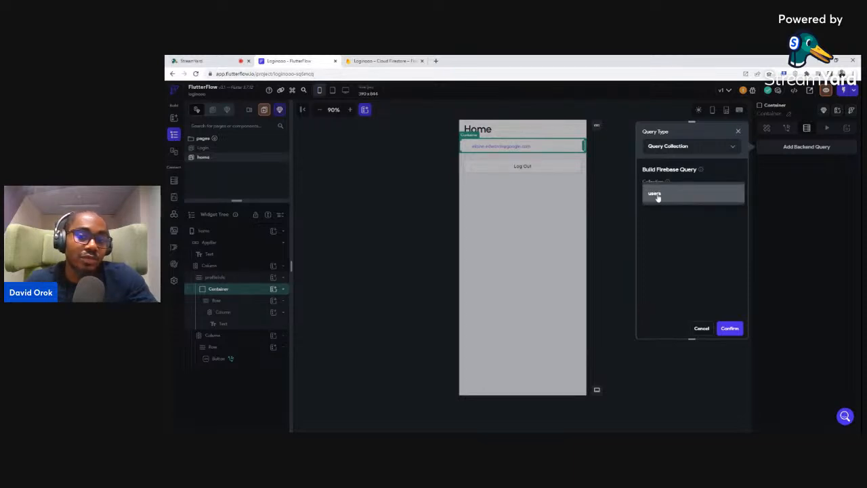
pyautogui.click(656, 194)
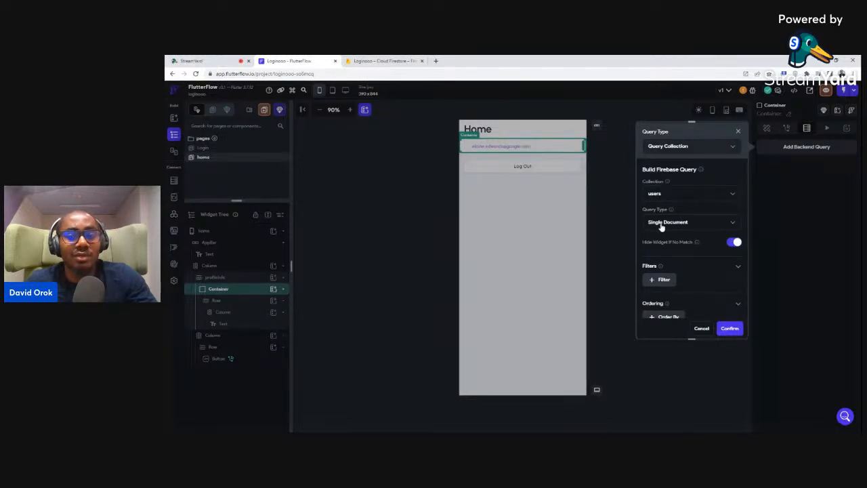
pyautogui.click(662, 226)
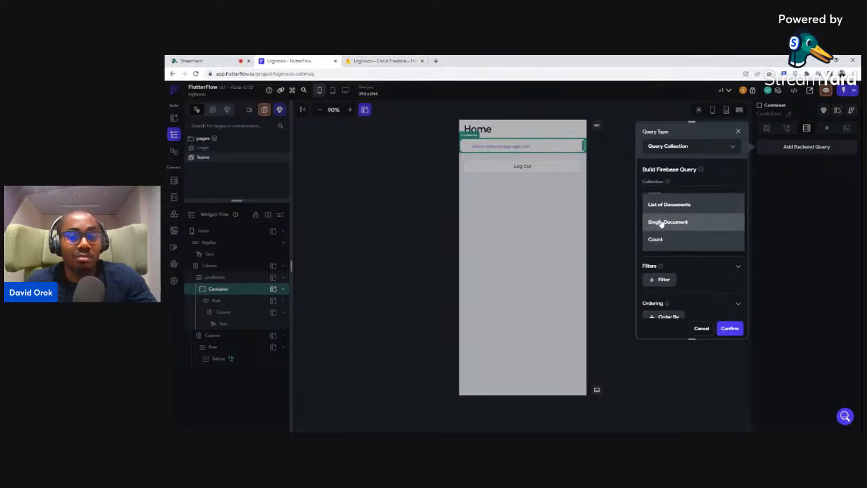
pyautogui.click(657, 222)
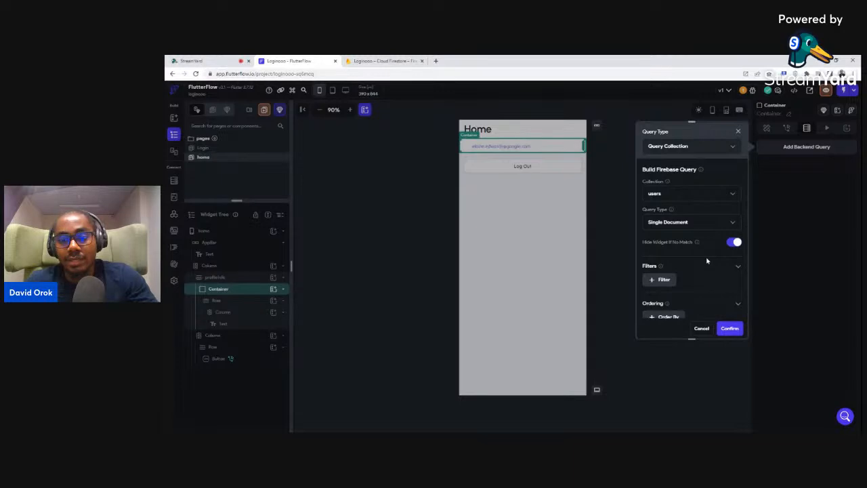
pyautogui.scroll(-2, 709, 261)
pyautogui.click(730, 329)
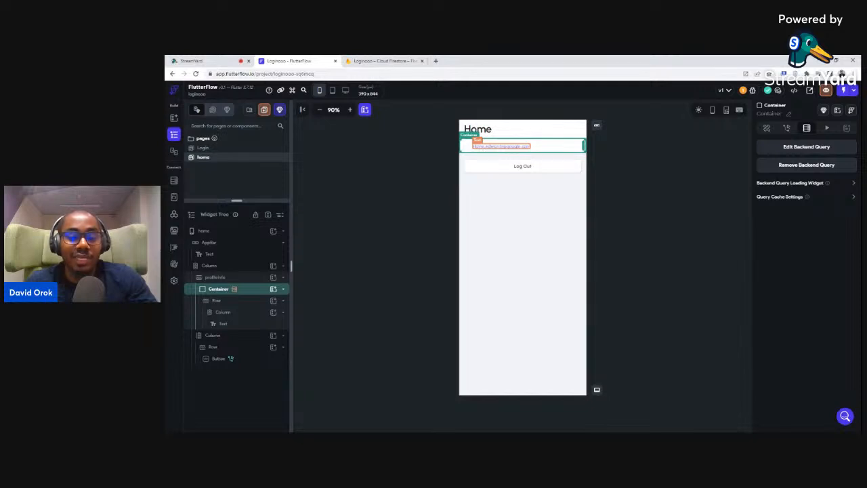
pyautogui.click(481, 149)
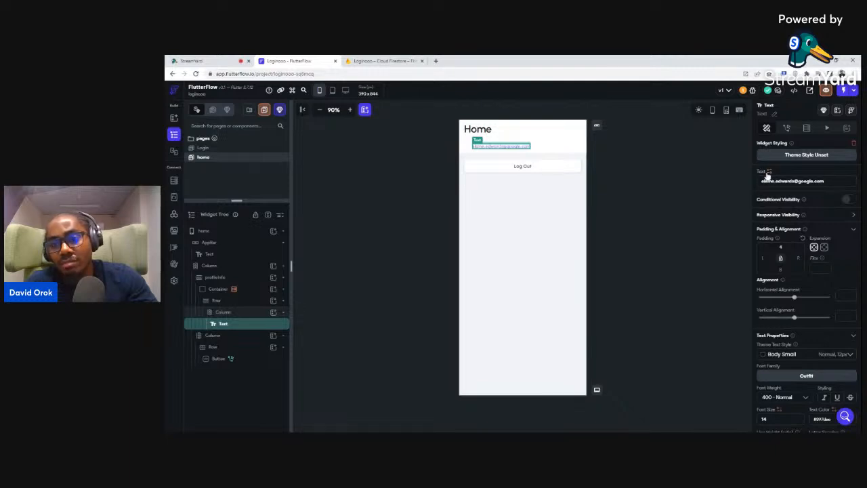
# Bind the text to the users document's email field
pyautogui.click(769, 174)
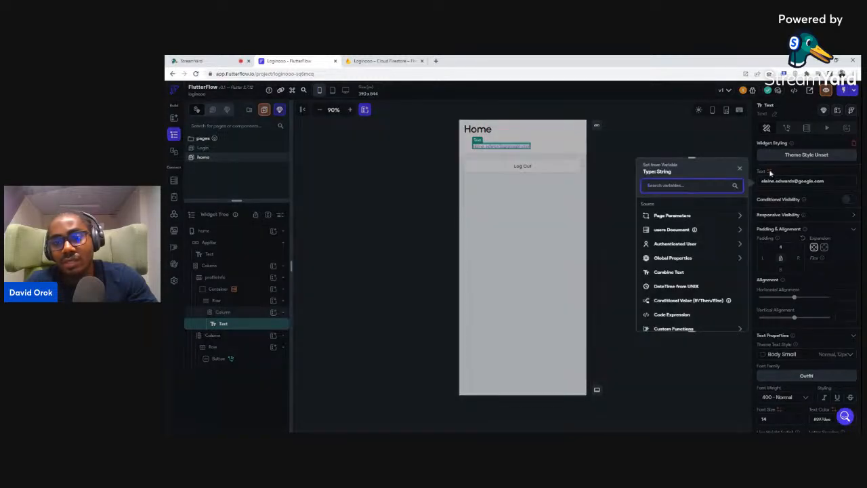
pyautogui.click(664, 230)
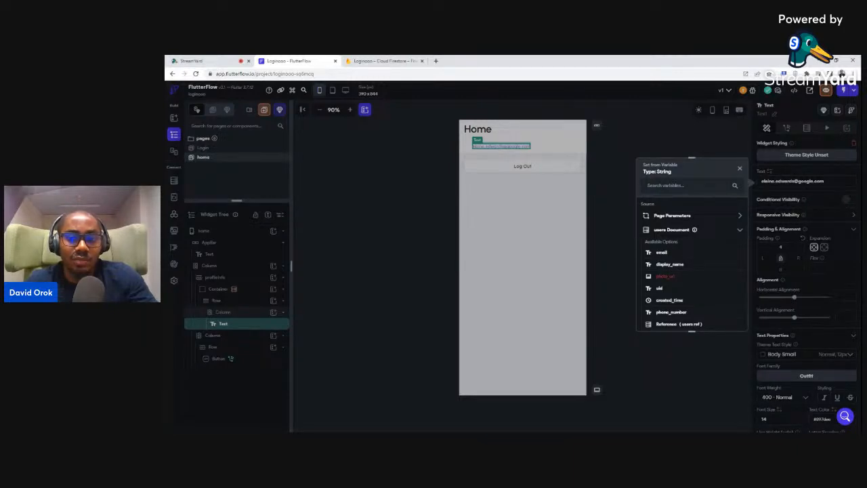
pyautogui.click(661, 252)
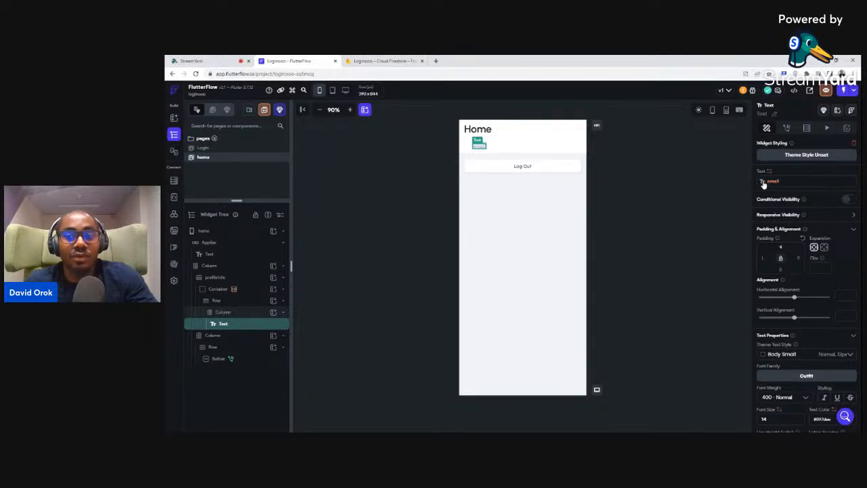
pyautogui.click(627, 164)
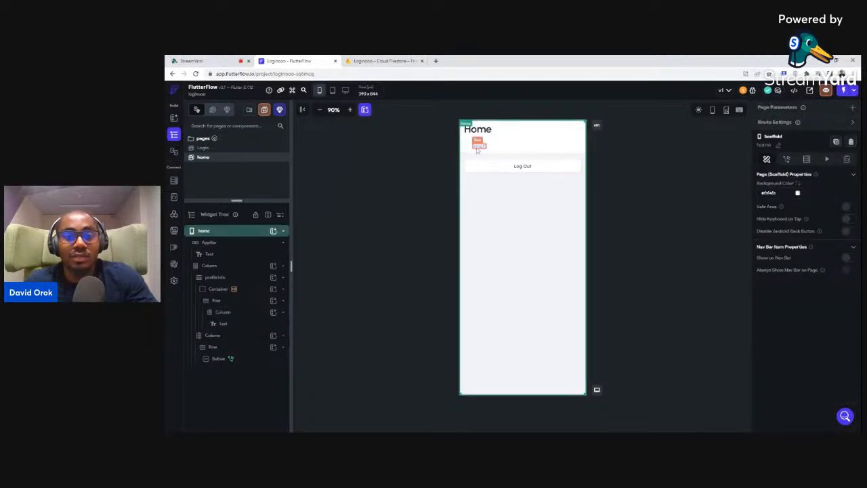
pyautogui.click(558, 167)
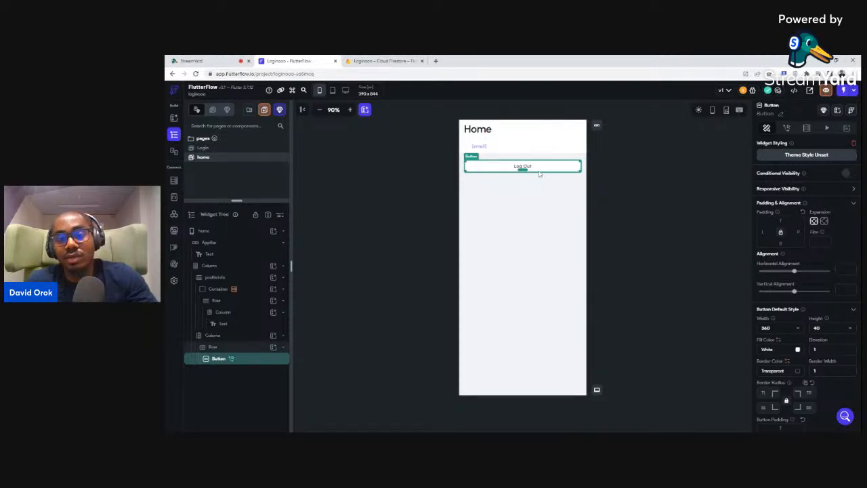
# Delete the Log Out button's existing on-tap logout action
pyautogui.click(788, 128)
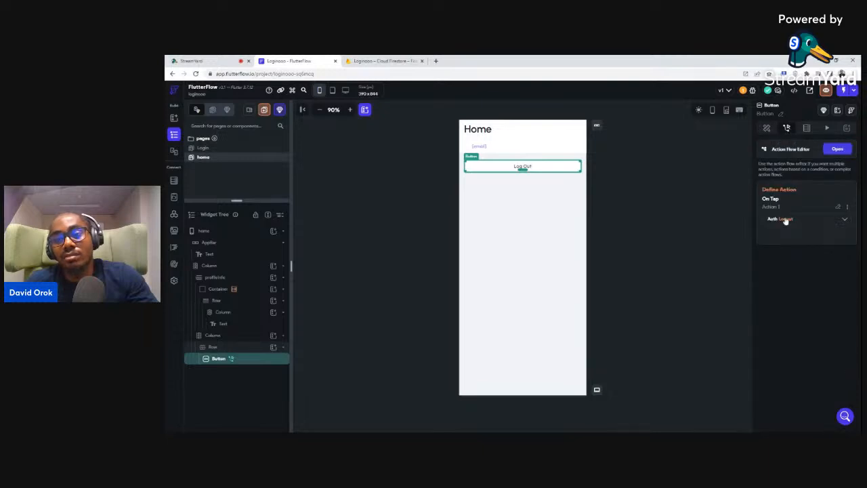
pyautogui.click(847, 207)
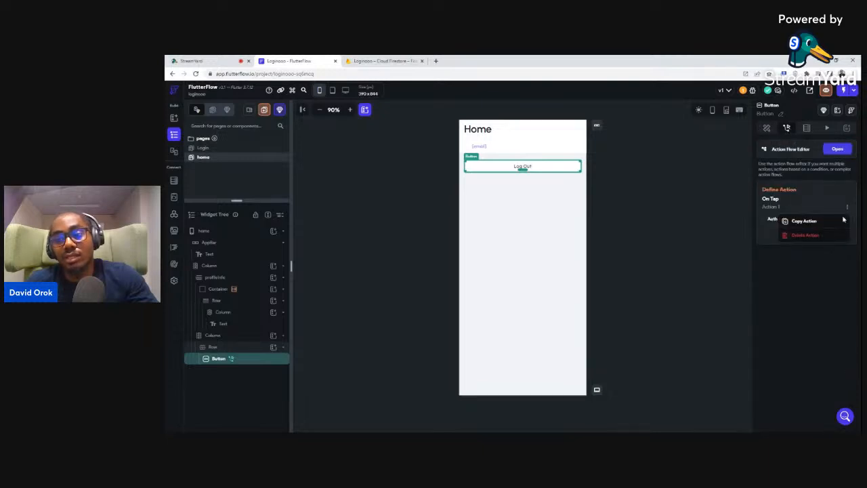
pyautogui.click(806, 235)
pyautogui.click(567, 274)
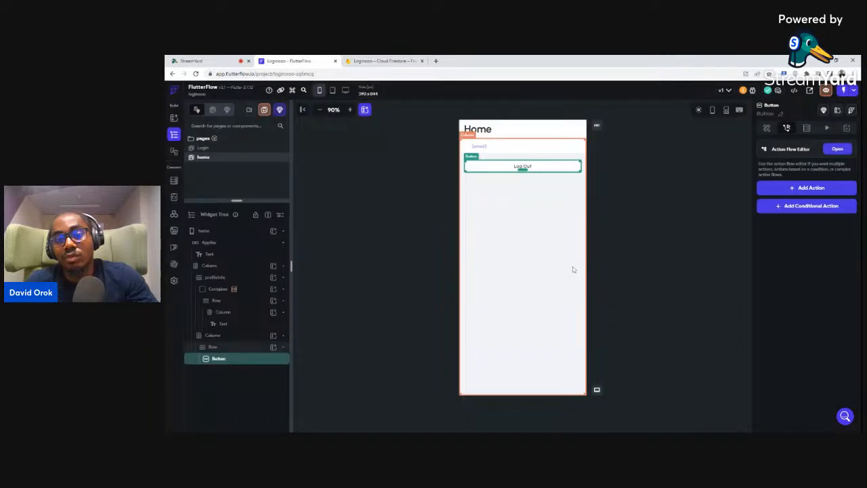
# Add a Firebase Authentication Log Out action to the button's on-tap, then return to the Login page
pyautogui.click(800, 189)
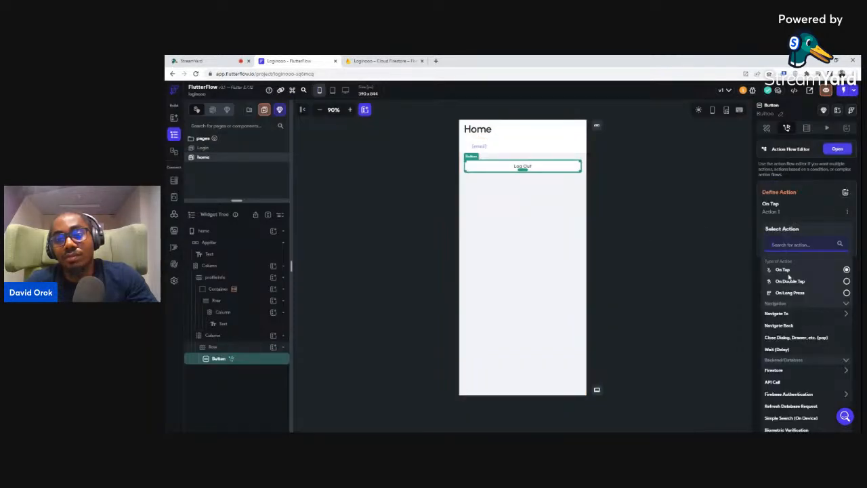
pyautogui.click(786, 394)
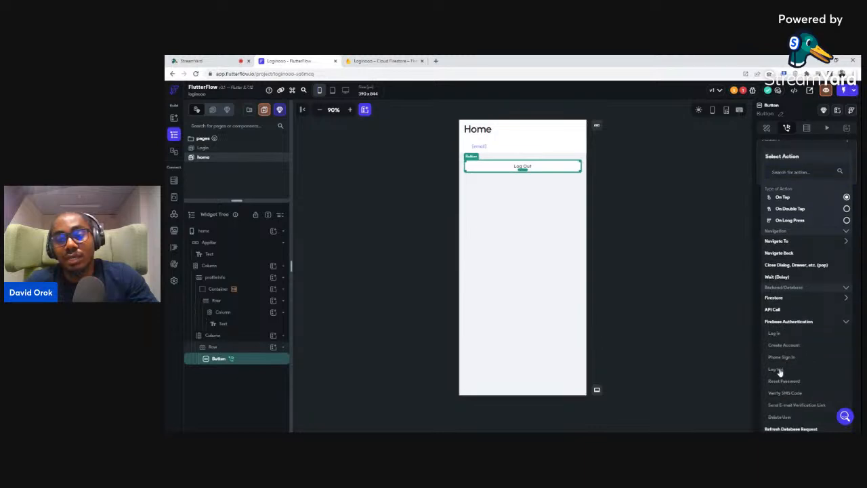
pyautogui.click(776, 370)
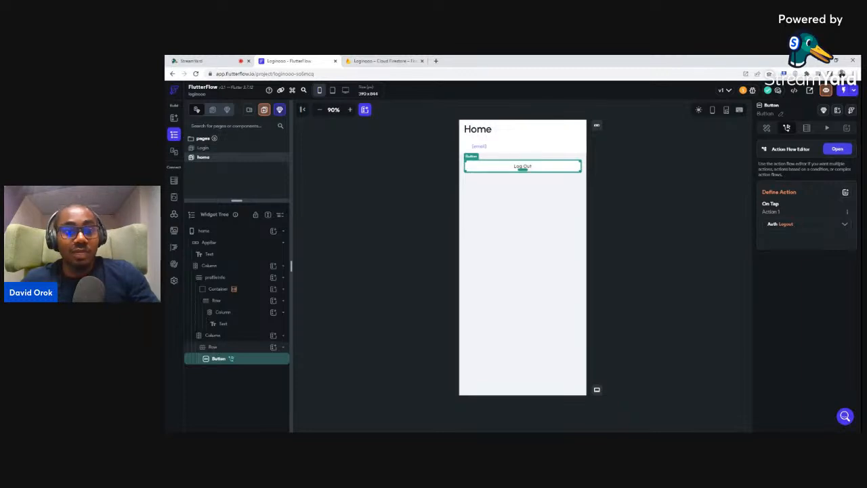
pyautogui.click(614, 181)
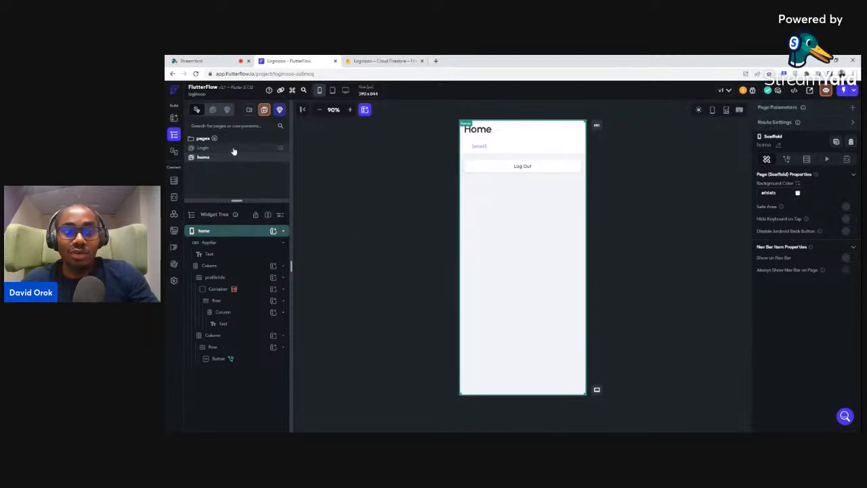
pyautogui.click(203, 148)
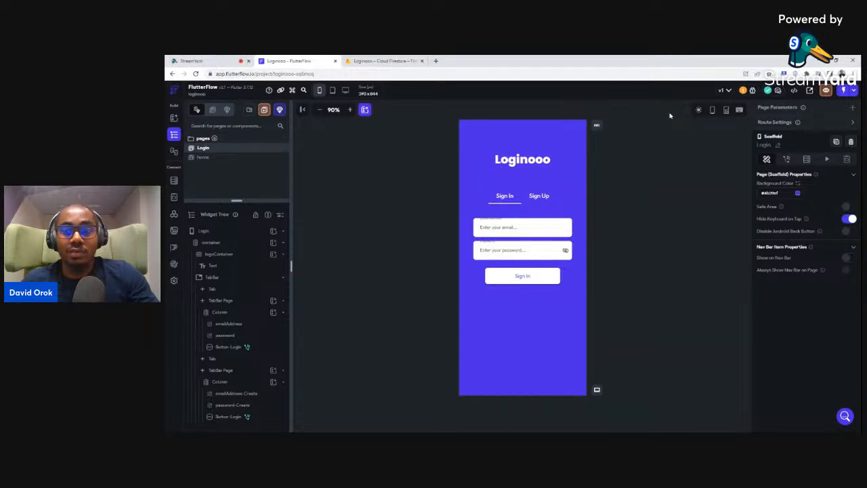
# Glance at the Developer Menu, then bring up the Project Run Versions panel with Run and Test modes
pyautogui.click(793, 91)
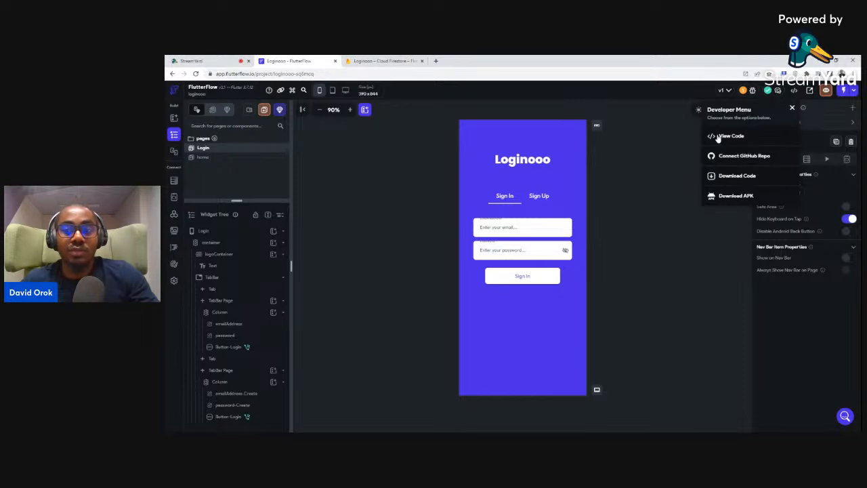
pyautogui.click(626, 146)
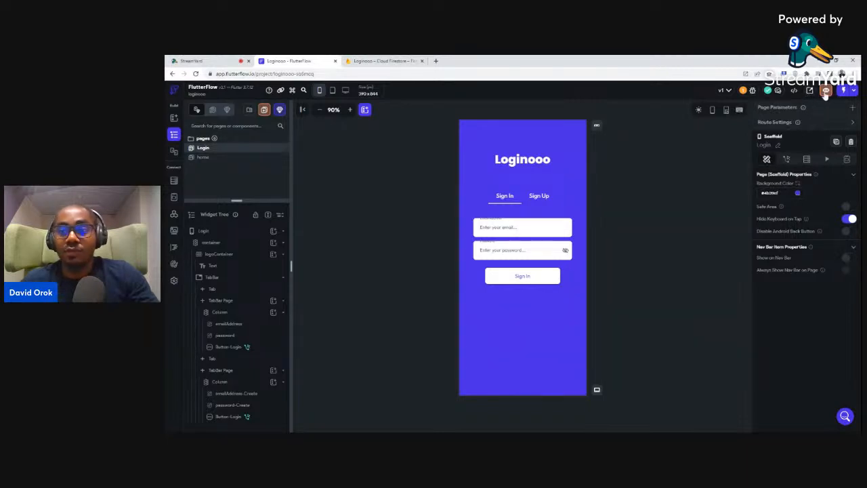
pyautogui.click(853, 90)
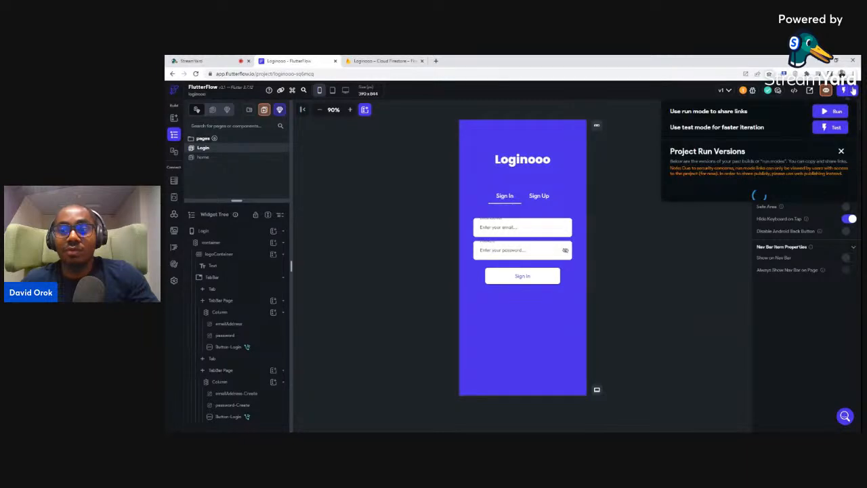